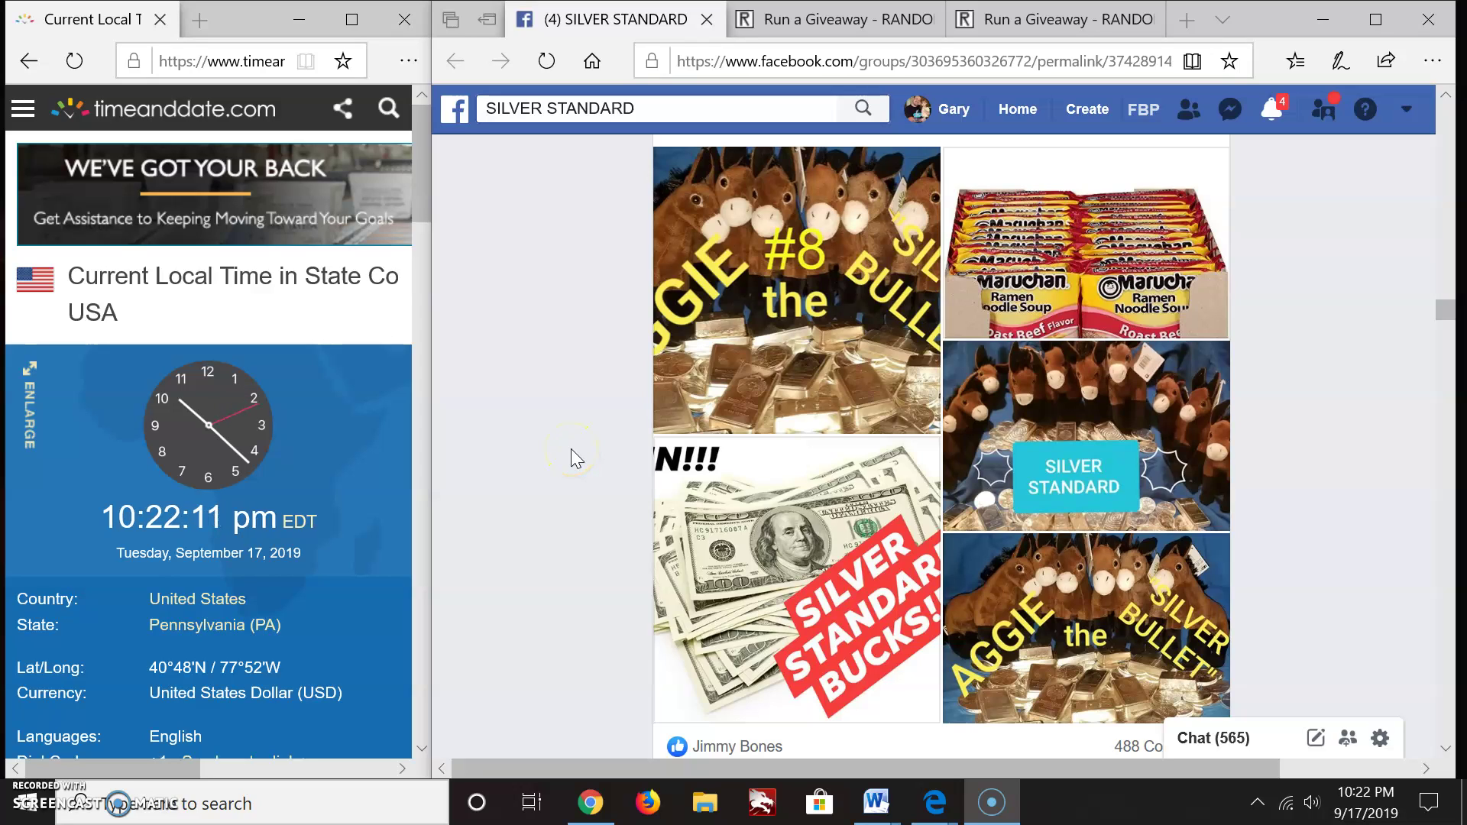
Scroll the SILVER STANDARD post's comments through entrant spot 453 to the newest comment
left_click(854, 301)
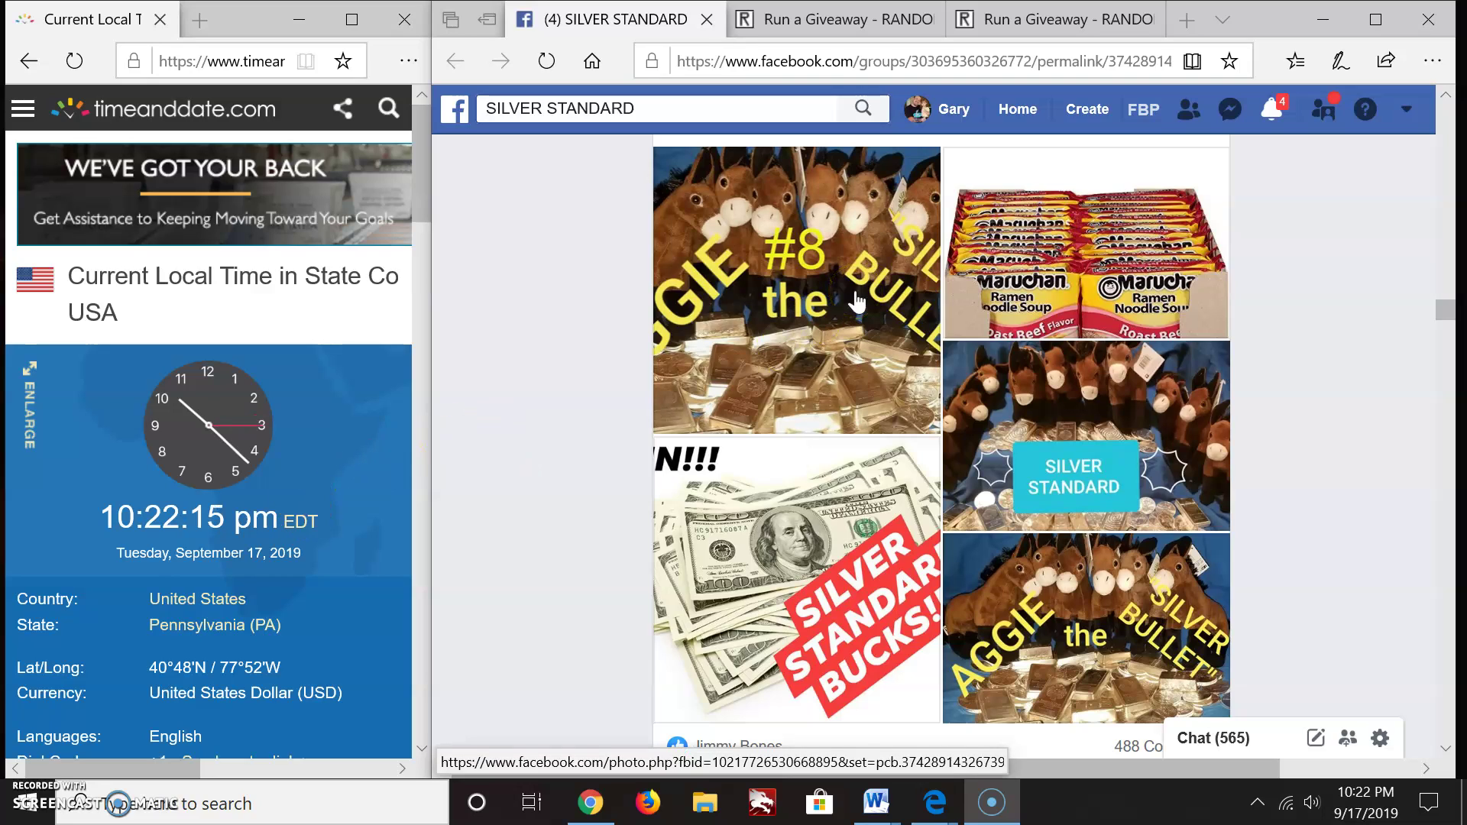
left_click(926, 366)
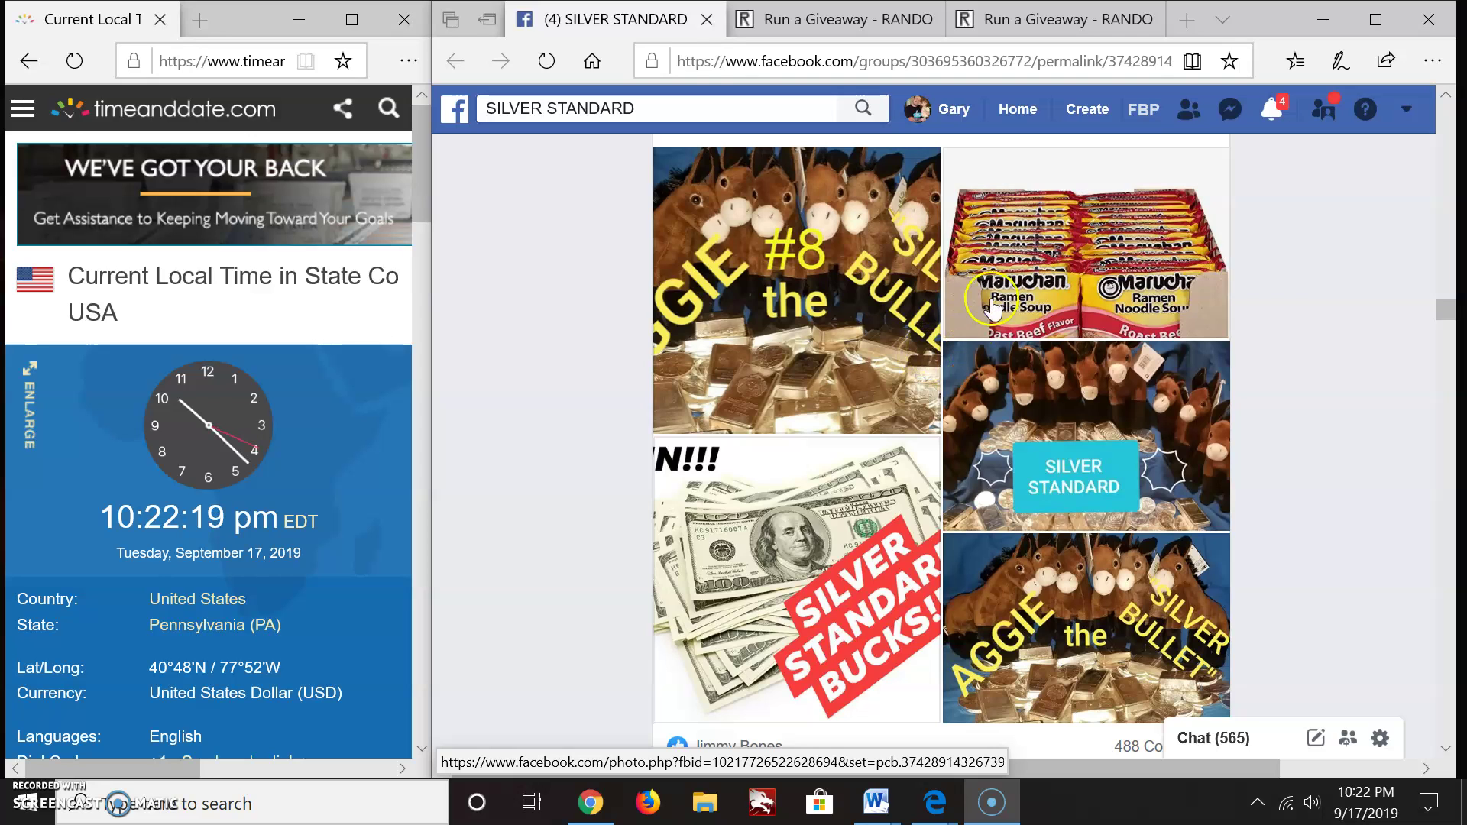
scroll(1042, 386, "down", 5)
scroll(1041, 387, "down", 3)
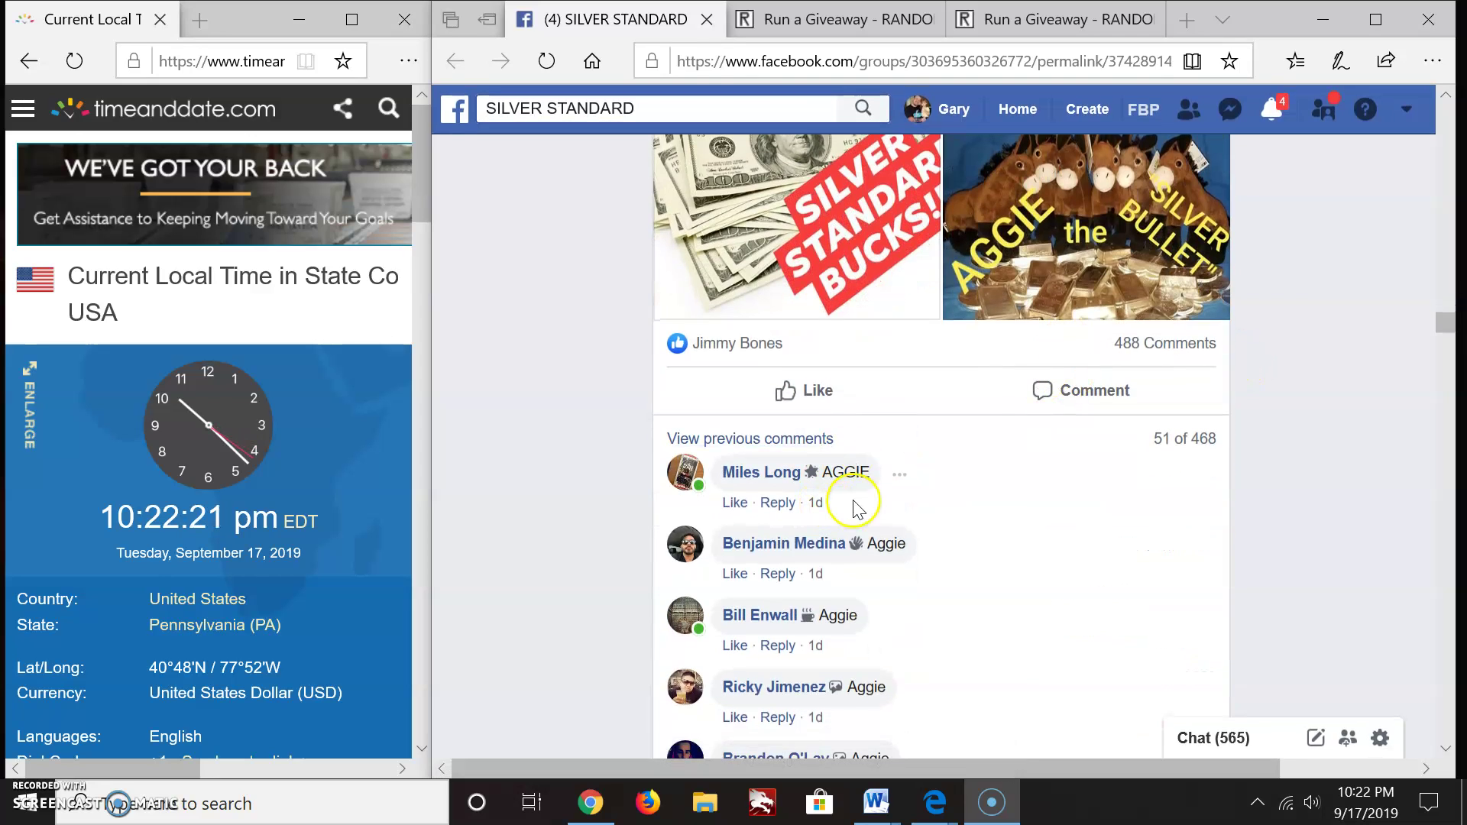
scroll(962, 483, "down", 2)
scroll(964, 485, "down", 3)
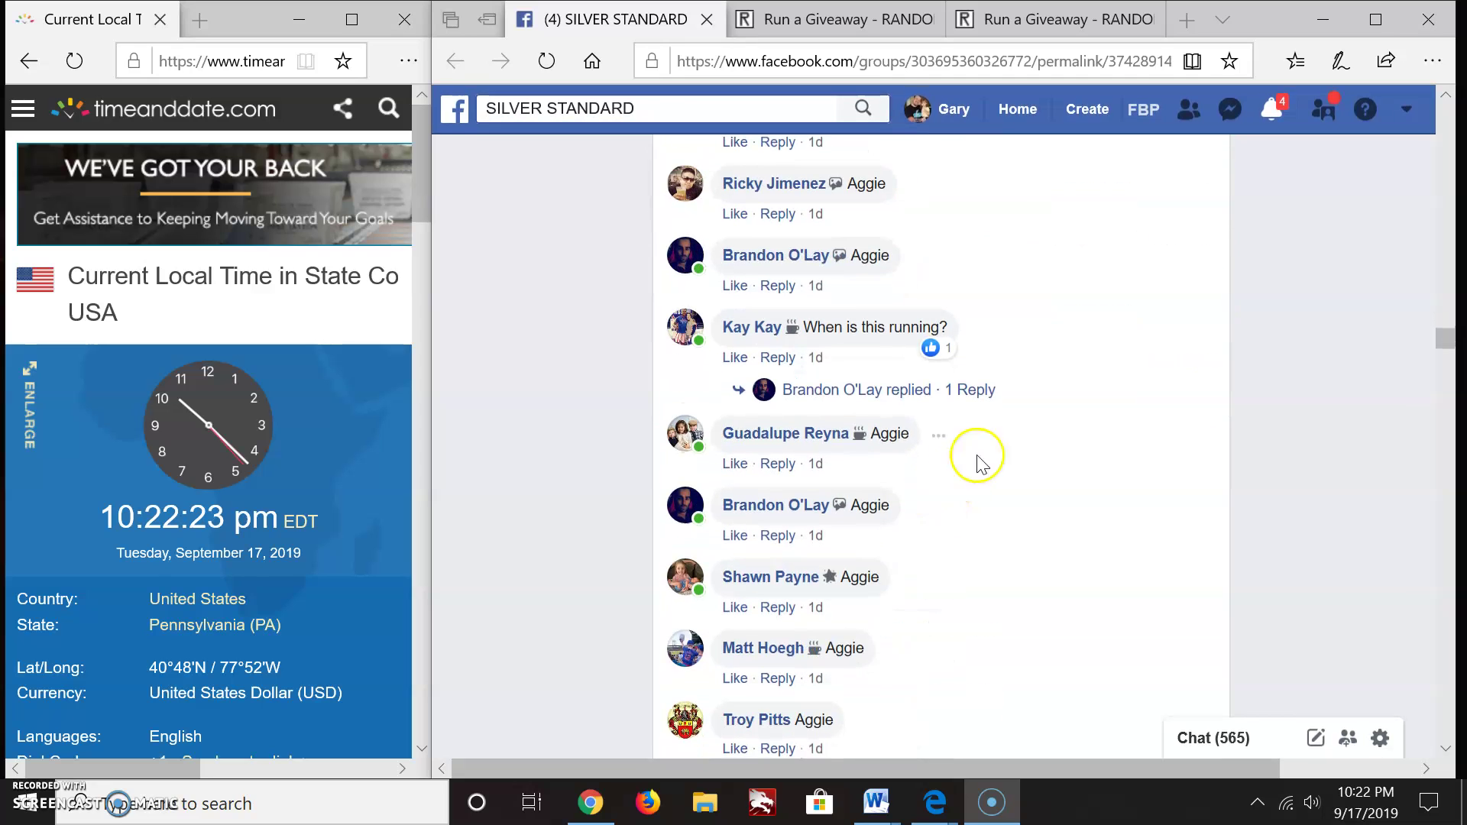
scroll(997, 447, "down", 3)
scroll(1010, 444, "down", 4)
scroll(1009, 447, "down", 4)
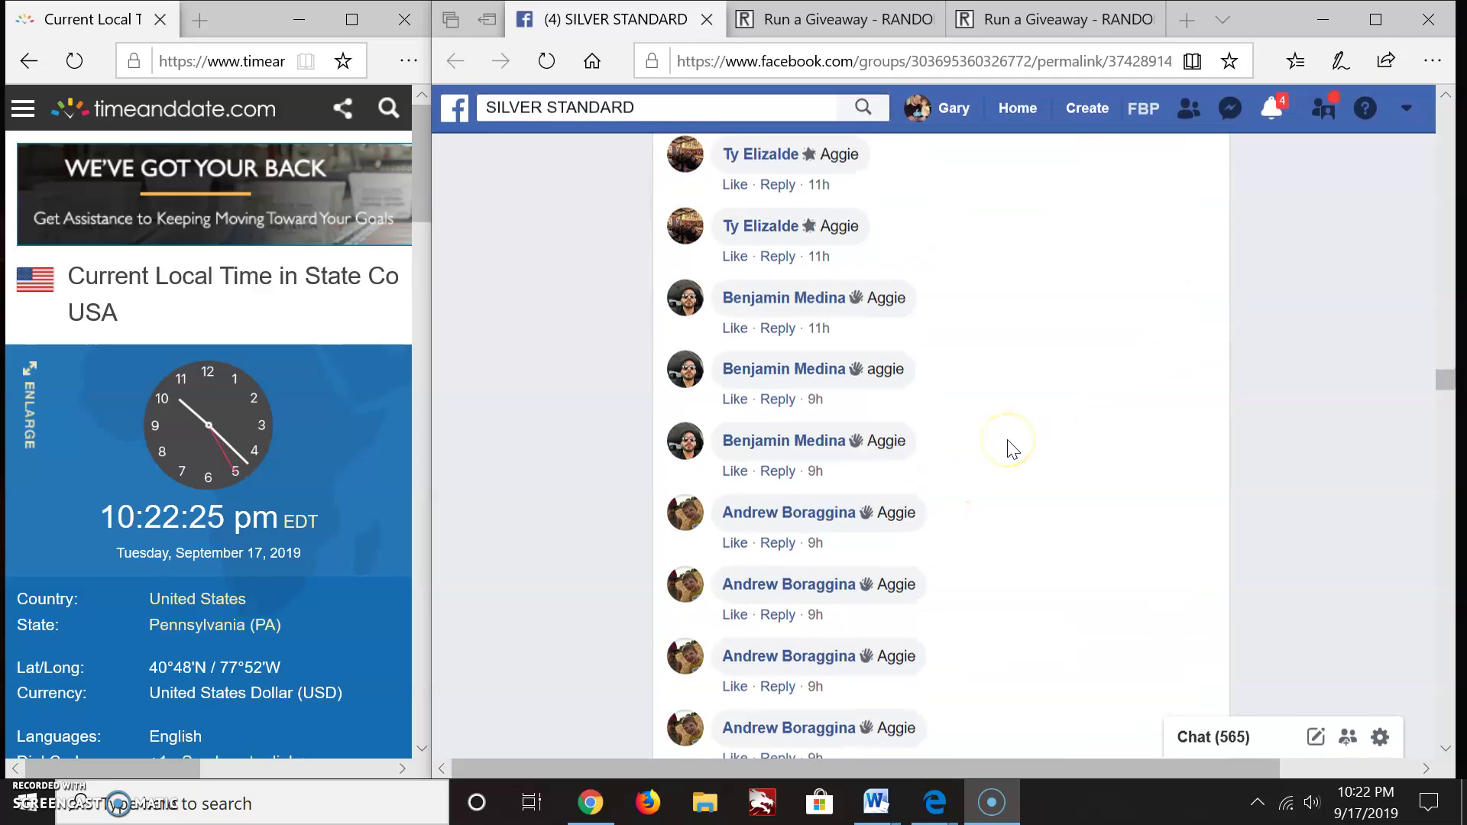
scroll(1009, 448, "down", 4)
scroll(1009, 446, "down", 4)
scroll(1008, 447, "down", 4)
scroll(1011, 447, "down", 2)
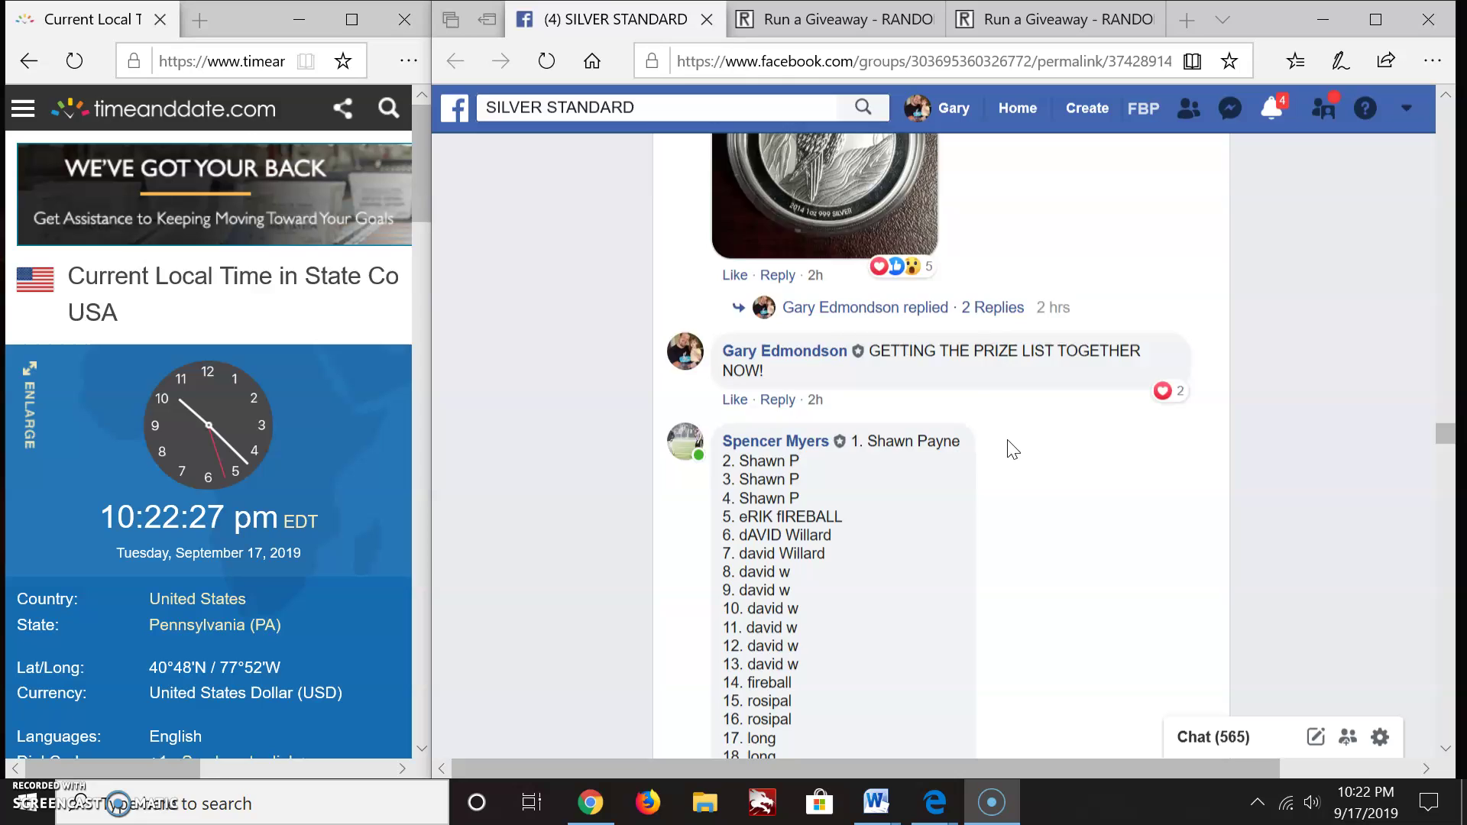
scroll(985, 413, "down", 2)
scroll(871, 356, "down", 5)
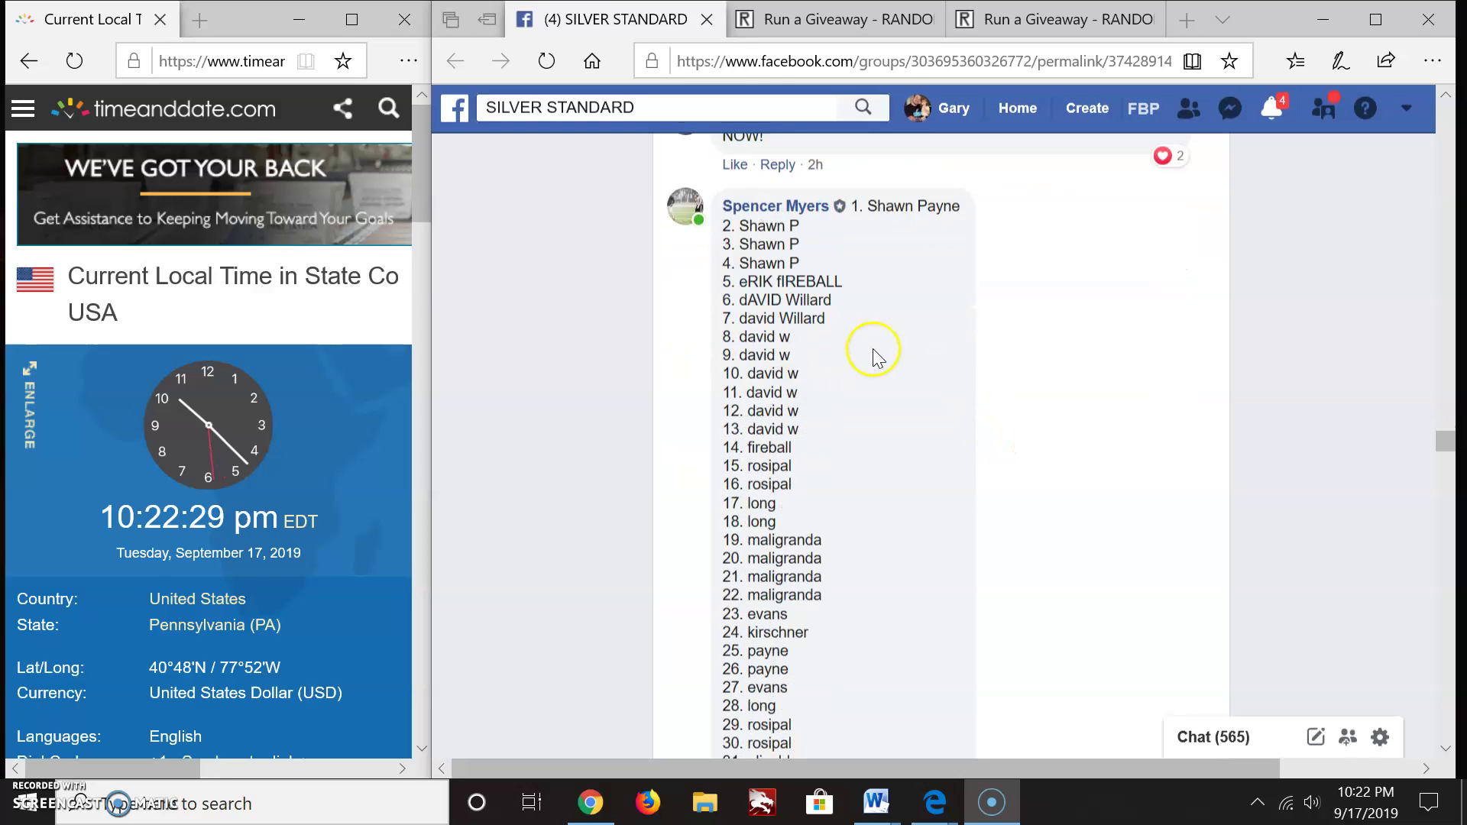
scroll(871, 367, "down", 5)
scroll(870, 378, "down", 5)
scroll(874, 384, "down", 5)
scroll(873, 383, "down", 5)
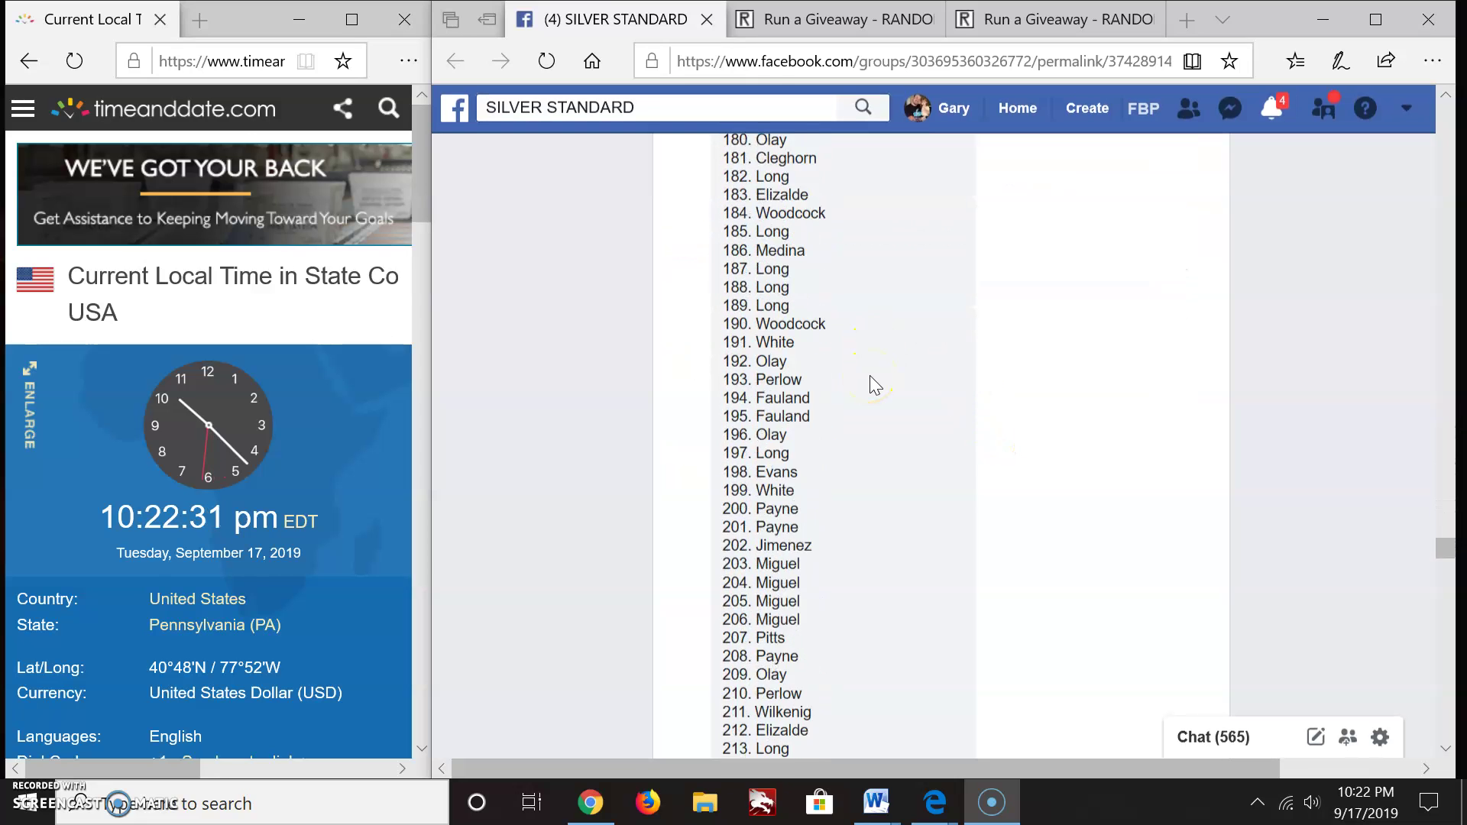
scroll(873, 384, "down", 5)
scroll(873, 384, "down", 5)
scroll(873, 384, "down", 5)
scroll(870, 374, "down", 5)
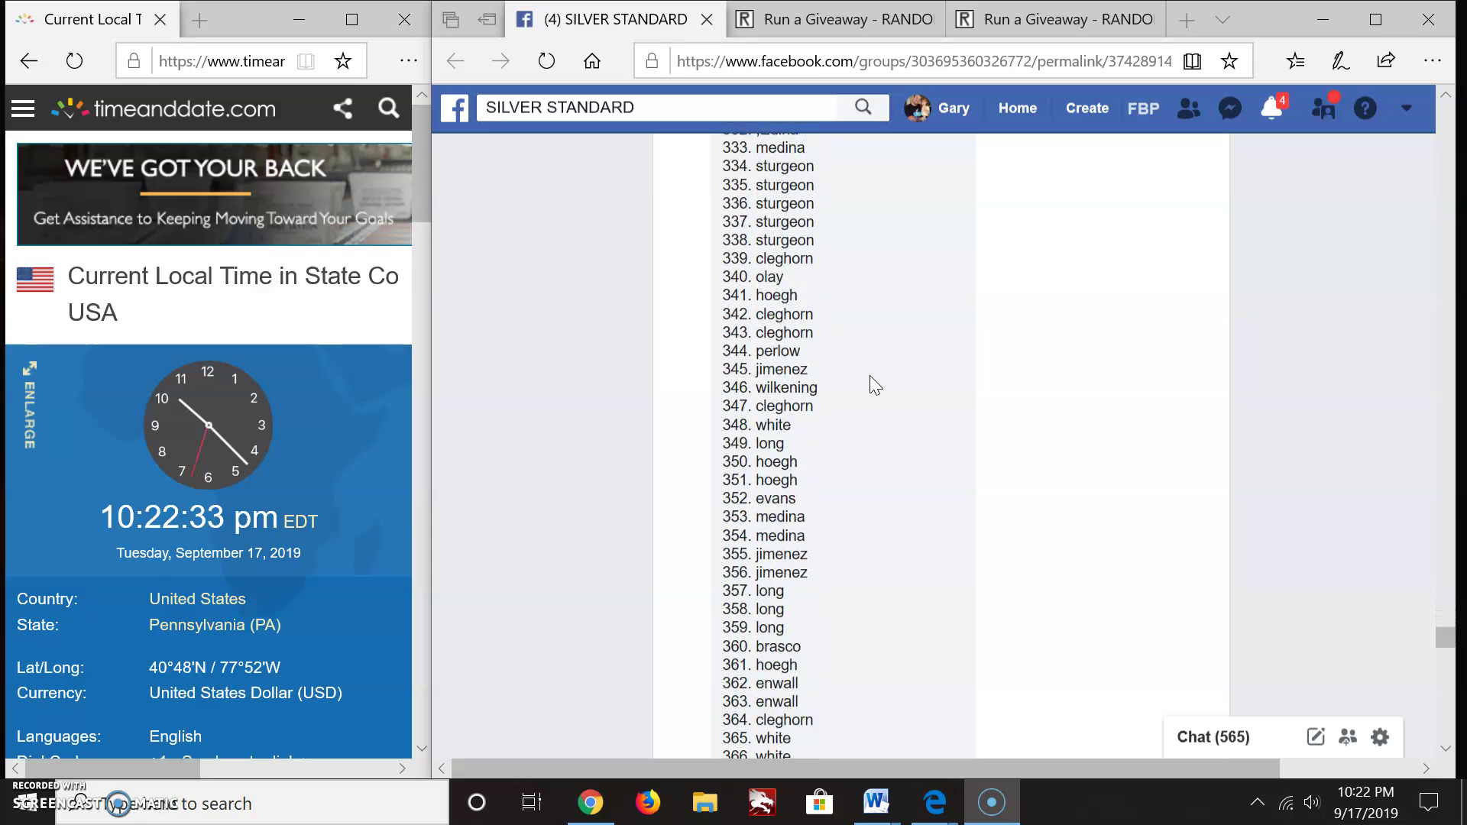
scroll(871, 375, "down", 5)
scroll(870, 375, "down", 5)
scroll(871, 374, "down", 4)
scroll(869, 375, "down", 4)
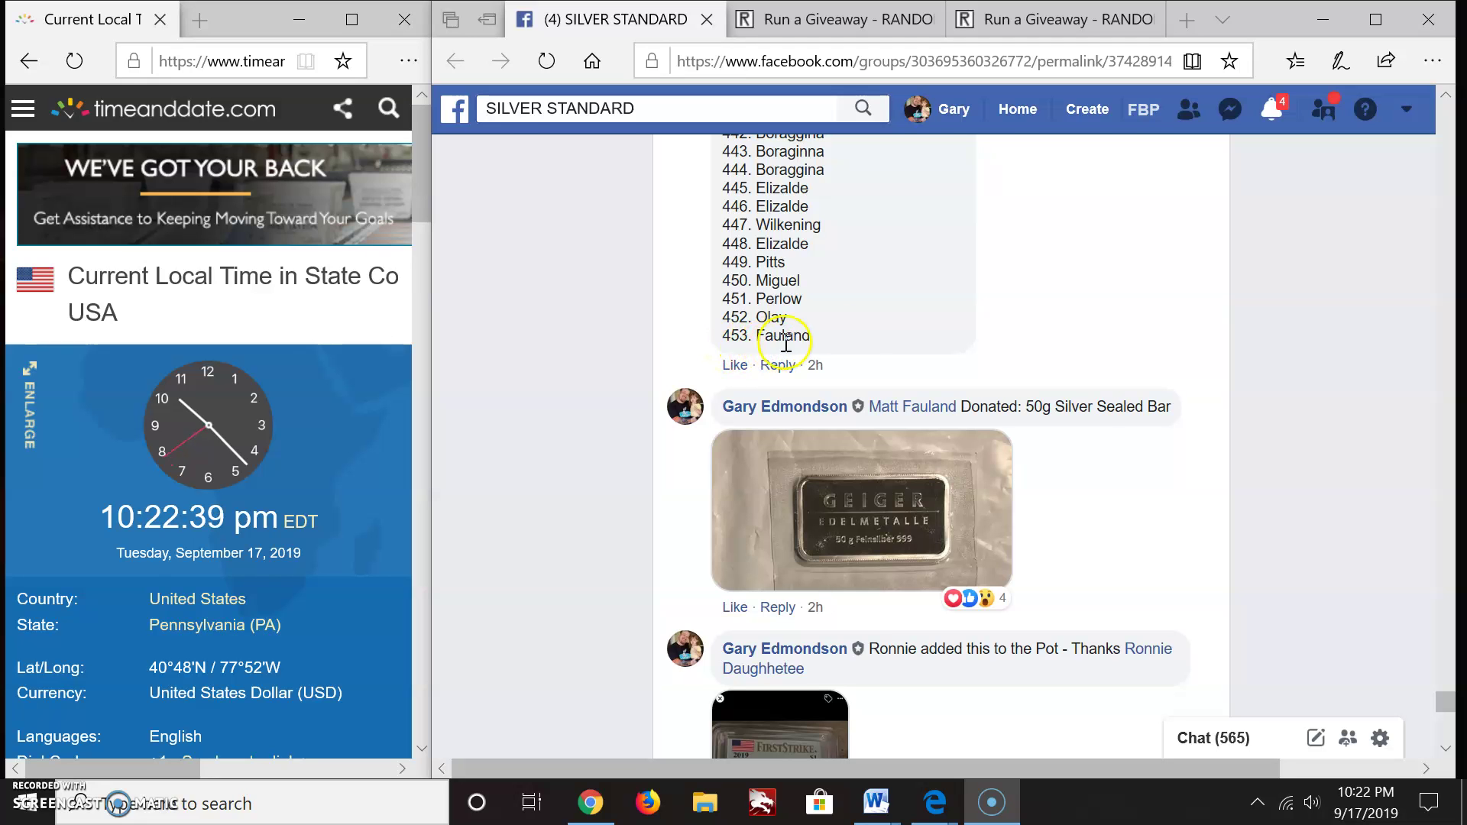
scroll(1033, 378, "down", 5)
scroll(1100, 390, "down", 5)
scroll(1111, 392, "down", 4)
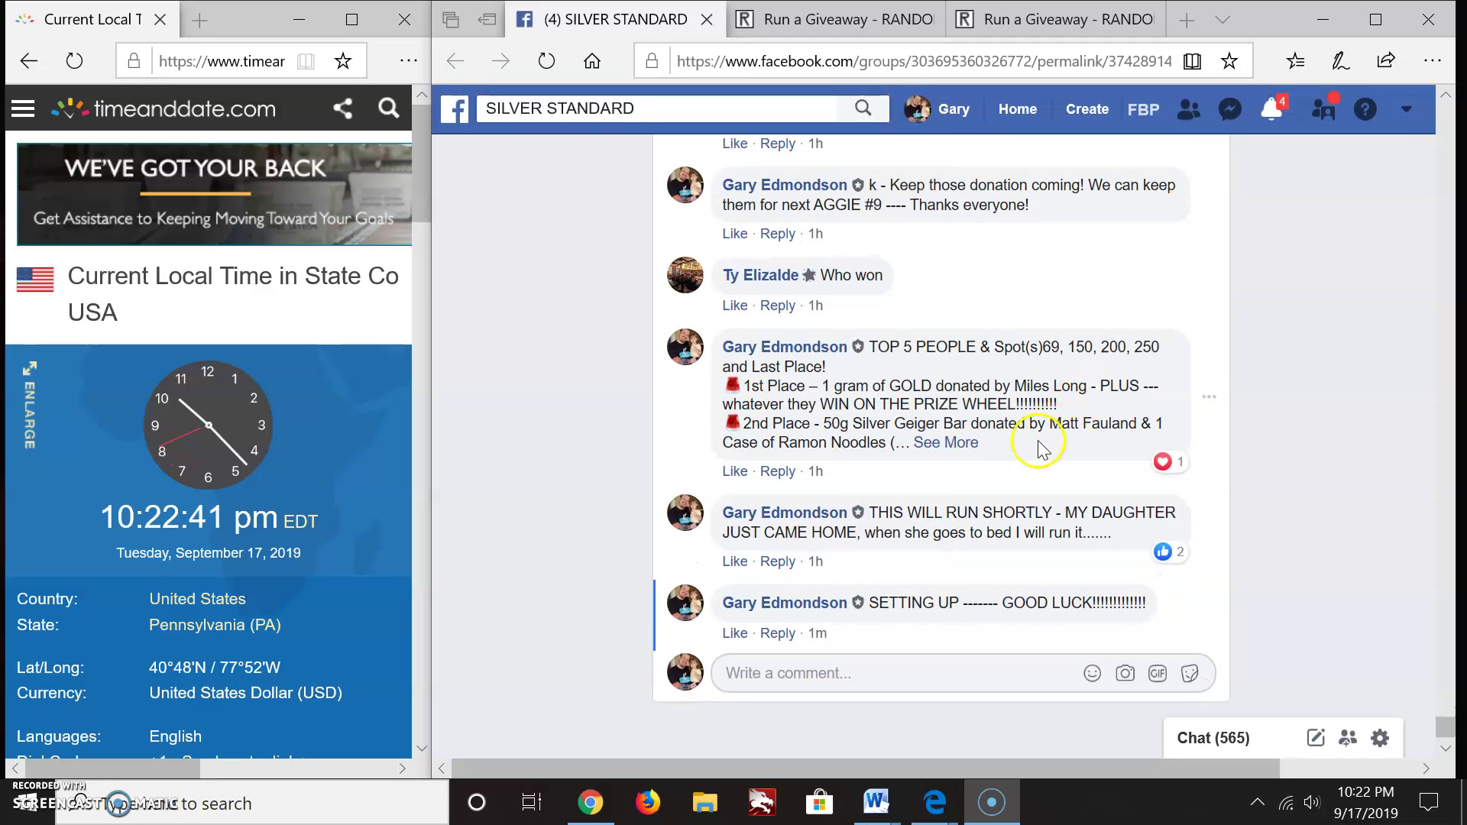
Expand the TOP 5 PEOPLE prize comment, then show the RANDOM.ORG Run a Giveaway page
left_click(946, 453)
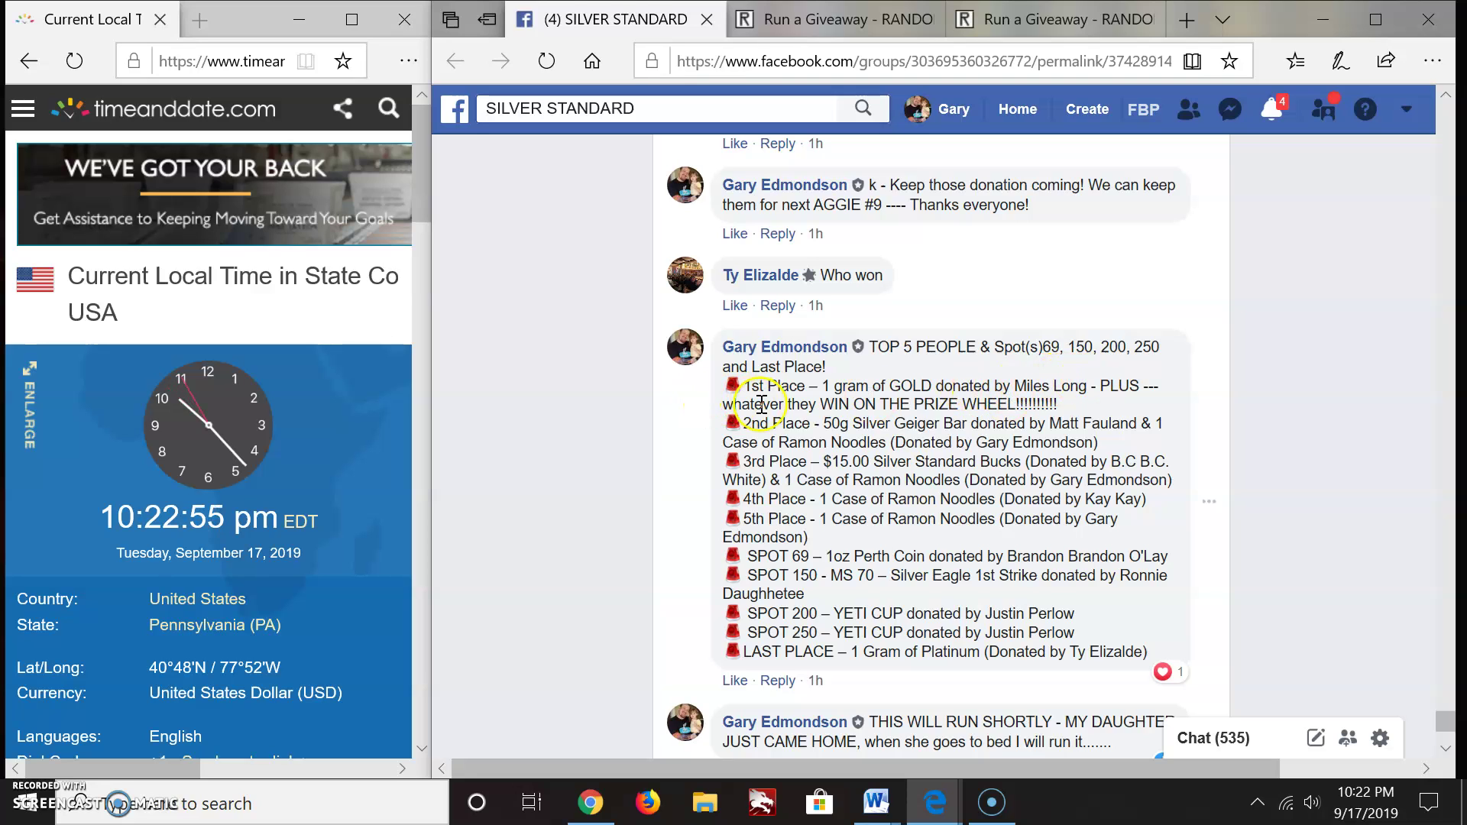
left_click(1046, 19)
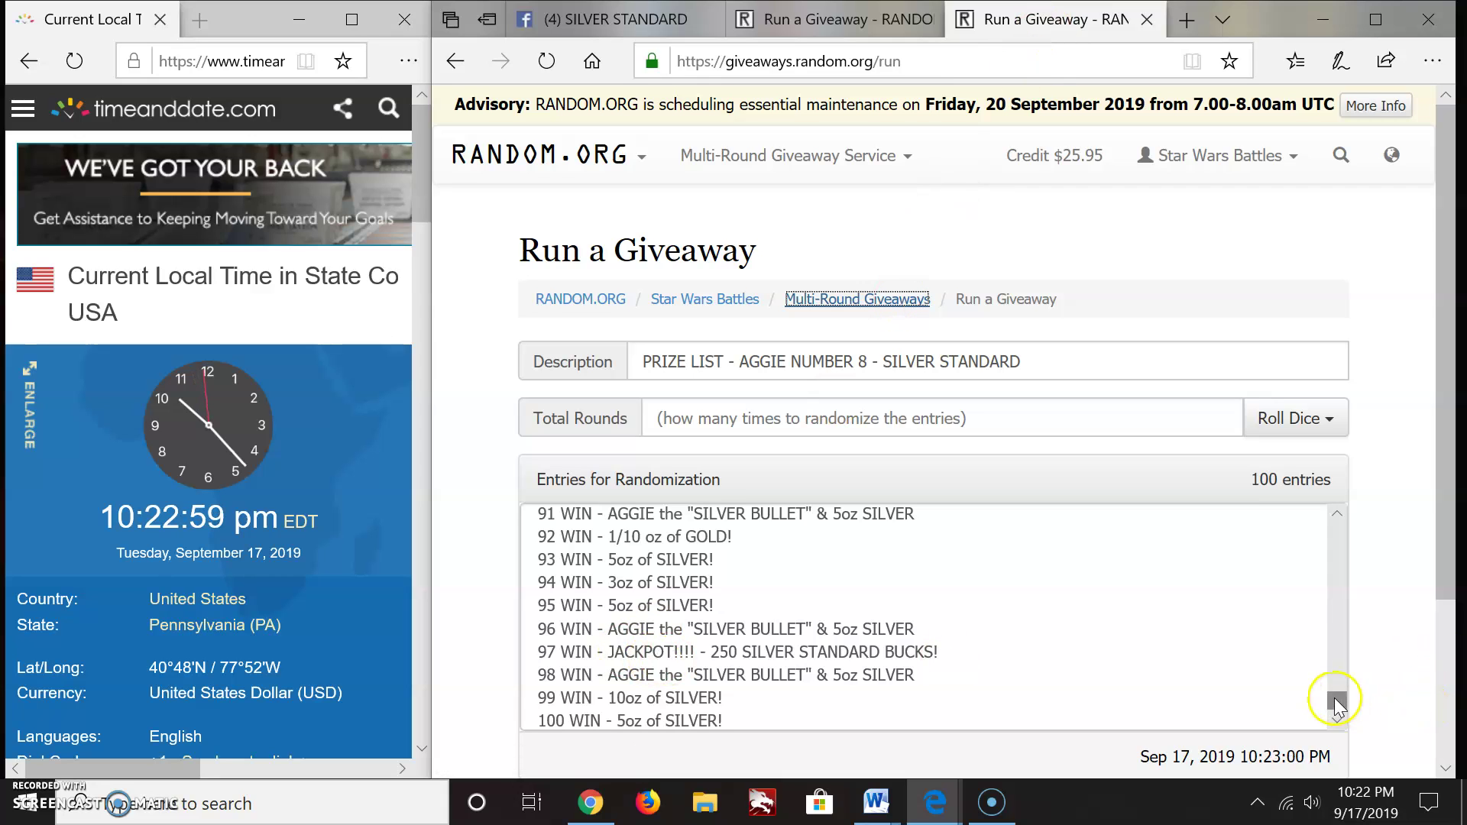
left_click_drag(1336, 701, 1338, 516)
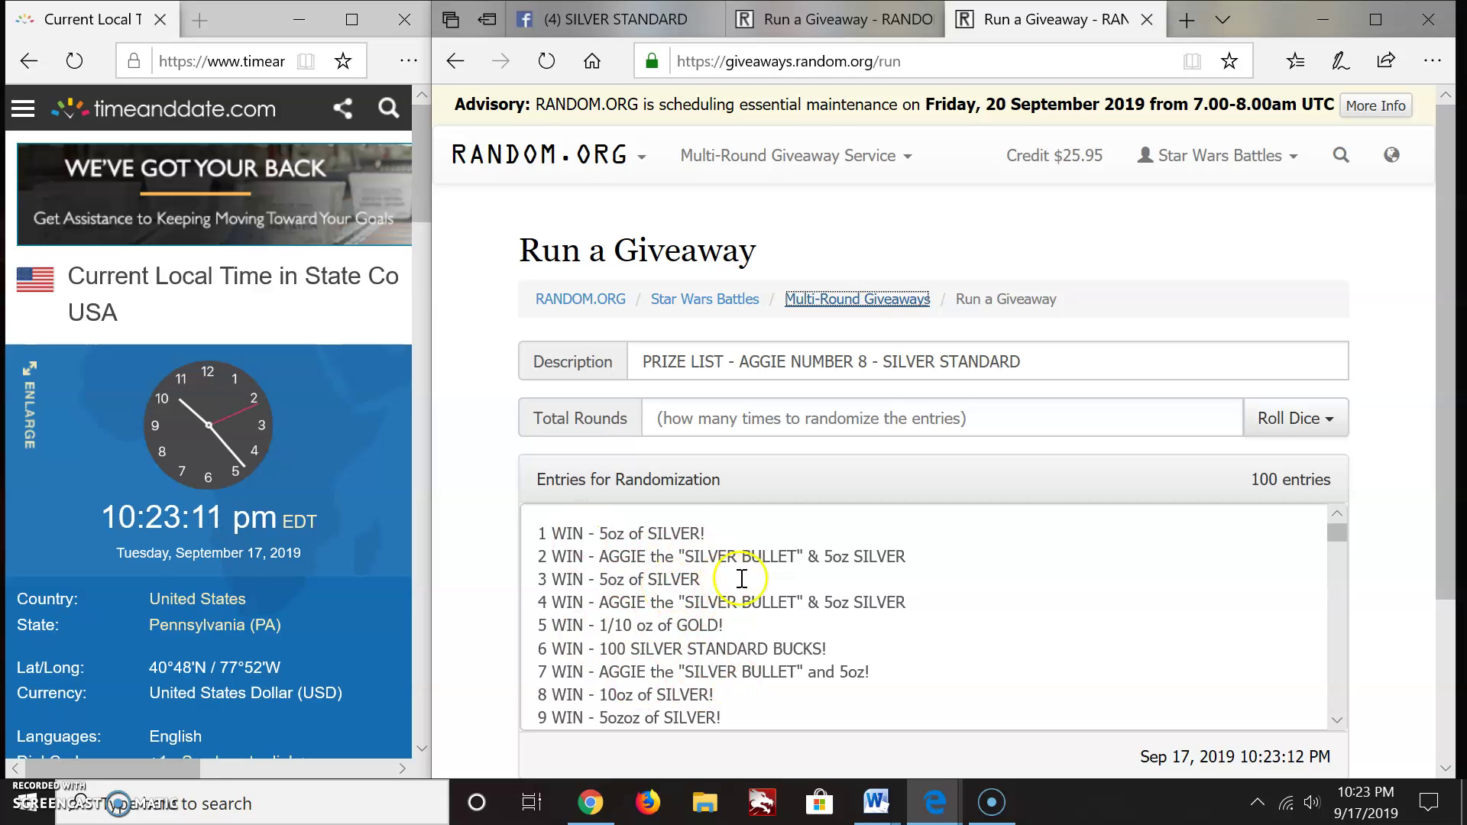
scroll(722, 578, "down", 3)
scroll(756, 596, "down", 4)
scroll(758, 599, "down", 3)
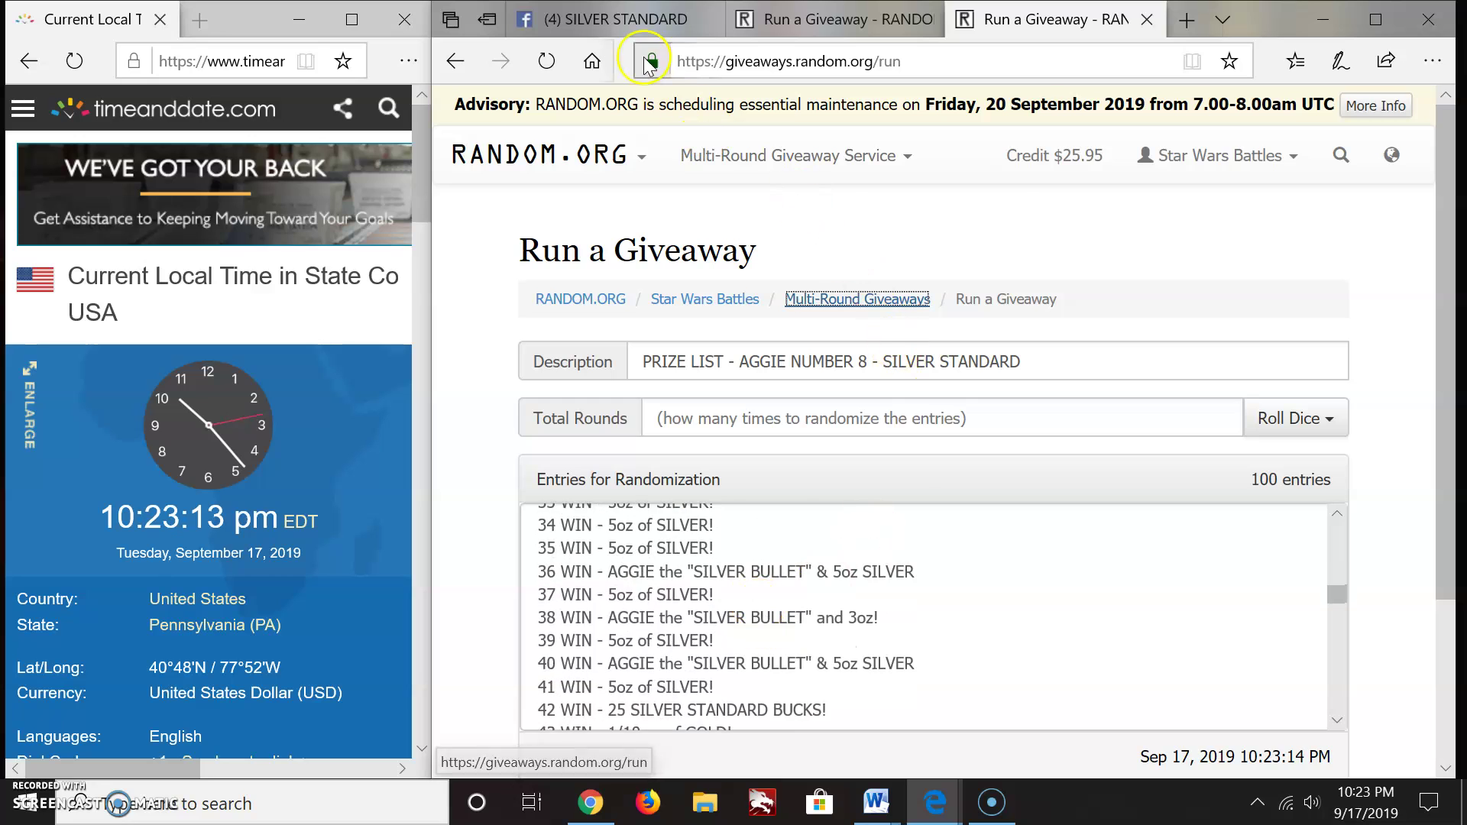
Go back to the SILVER STANDARD Facebook post after reviewing the RANDOM.ORG entries
left_click(596, 19)
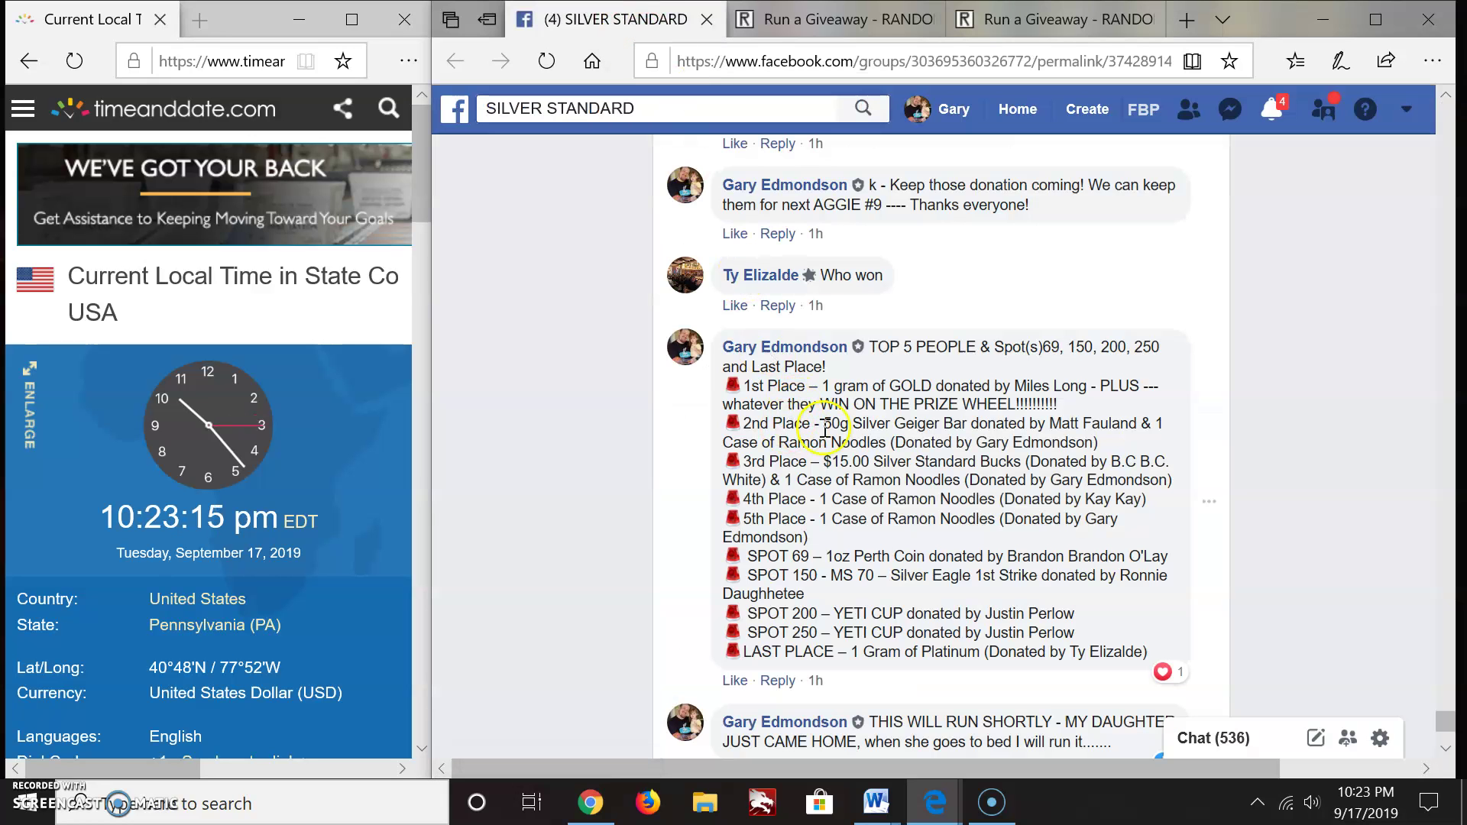
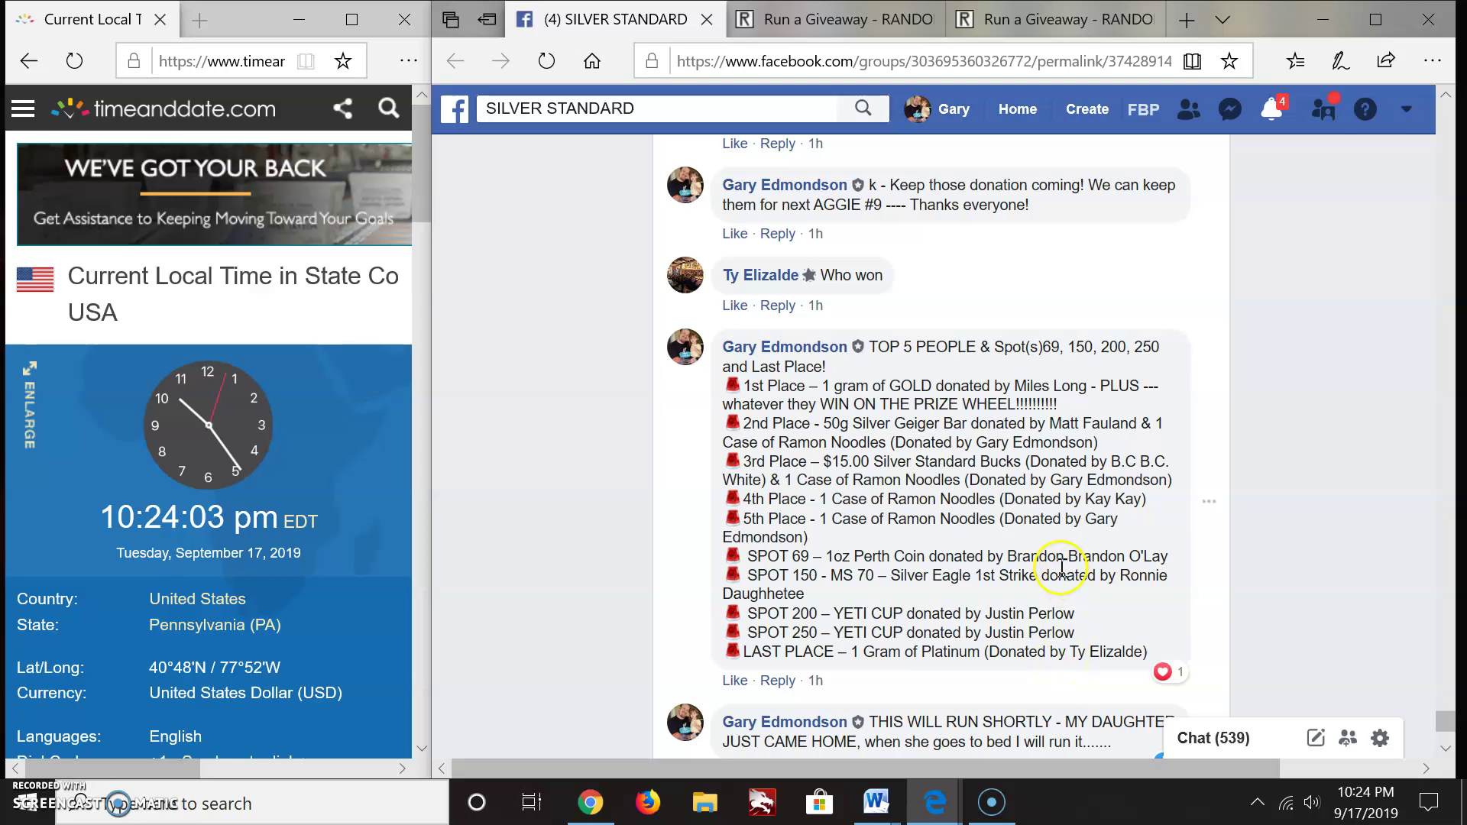
scroll(1056, 454, "down", 2)
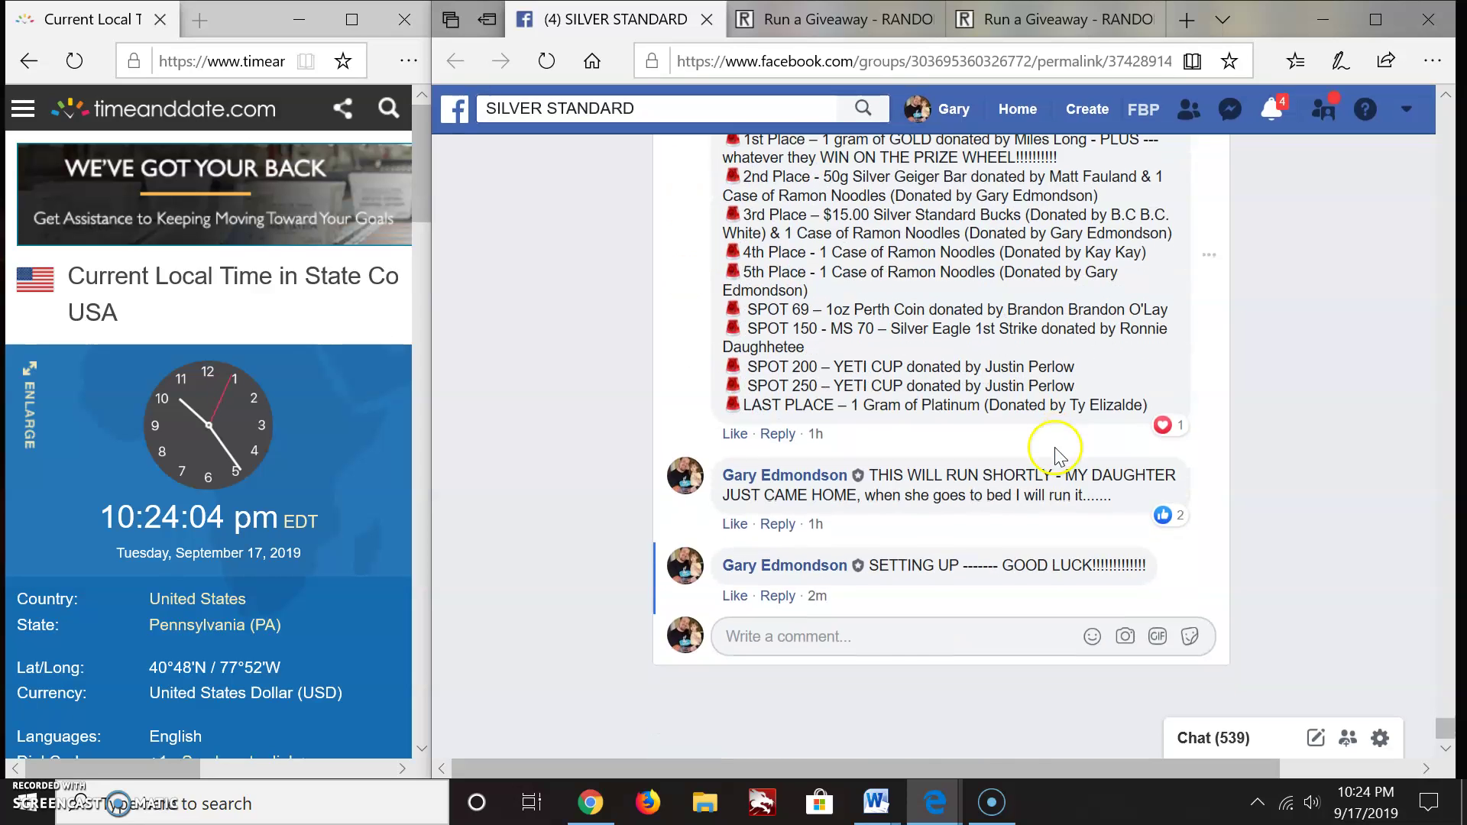
Comment 'LIVE 1014PM EST' on the giveaway post, then correct it with 'That is 1024pm est'
left_click(891, 633)
type("LIVE 101")
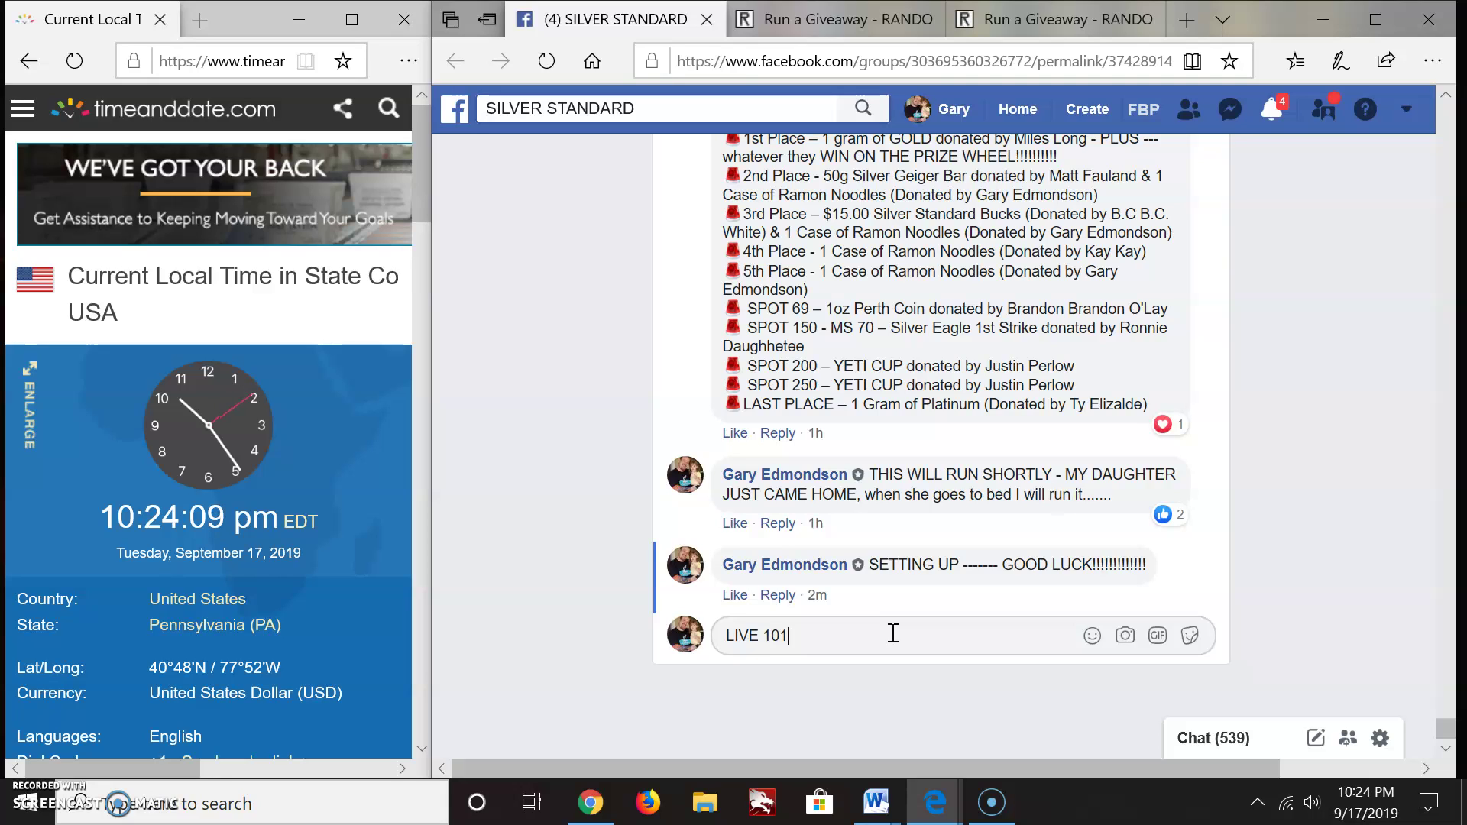
type("4PM EST")
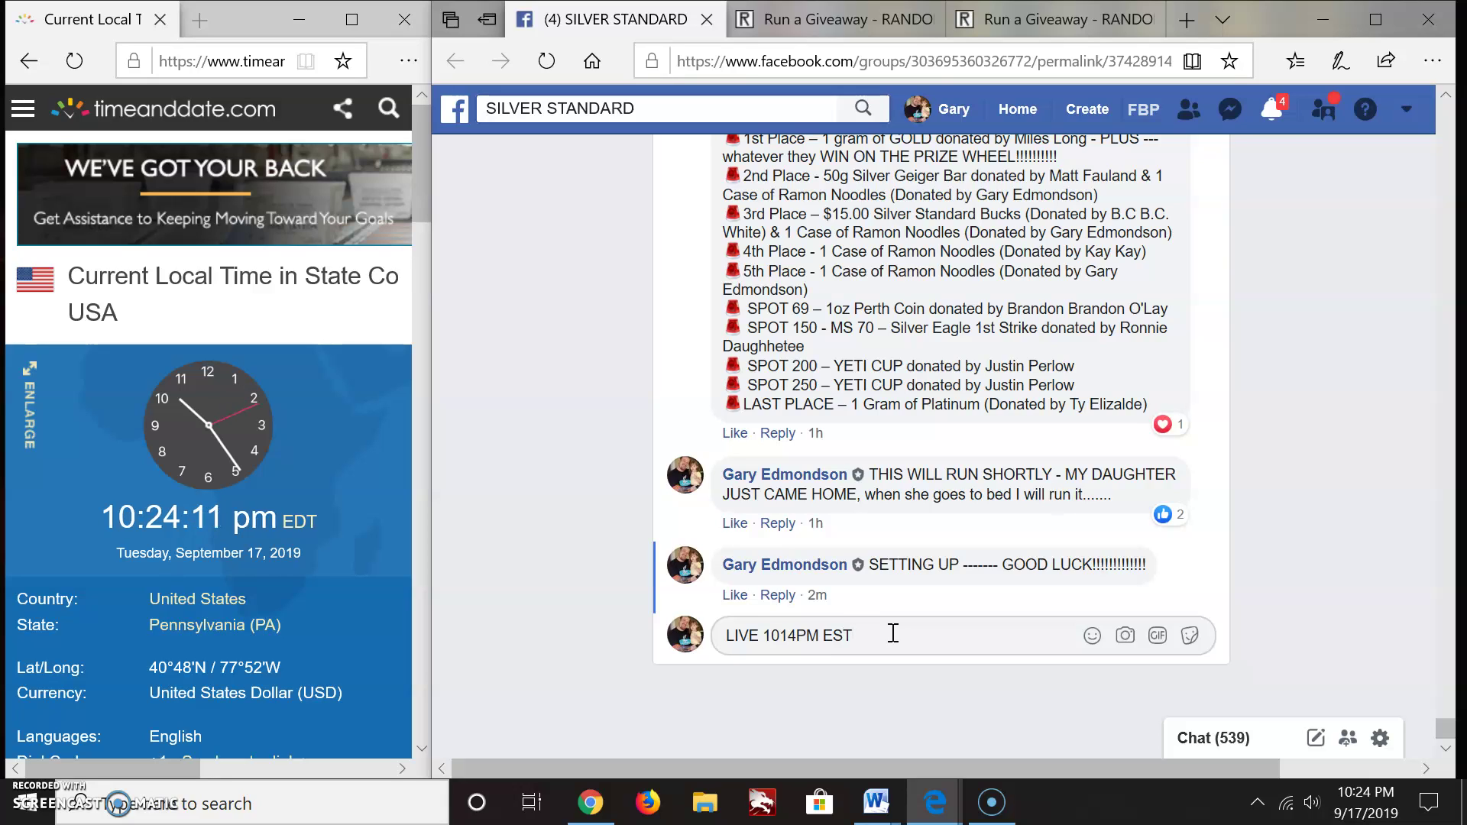
type("That's 1024pm est")
key("Return")
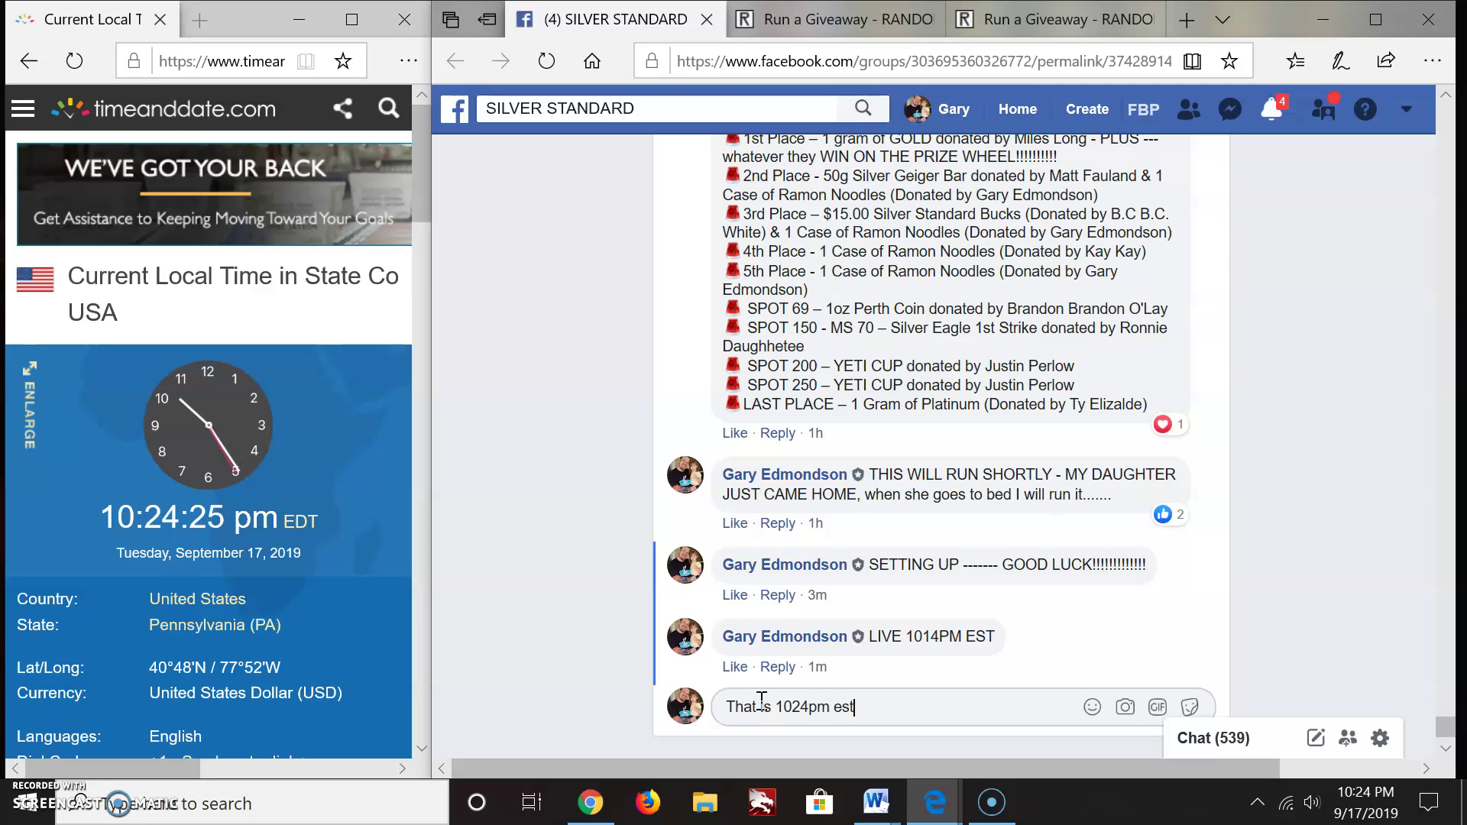
key("Return")
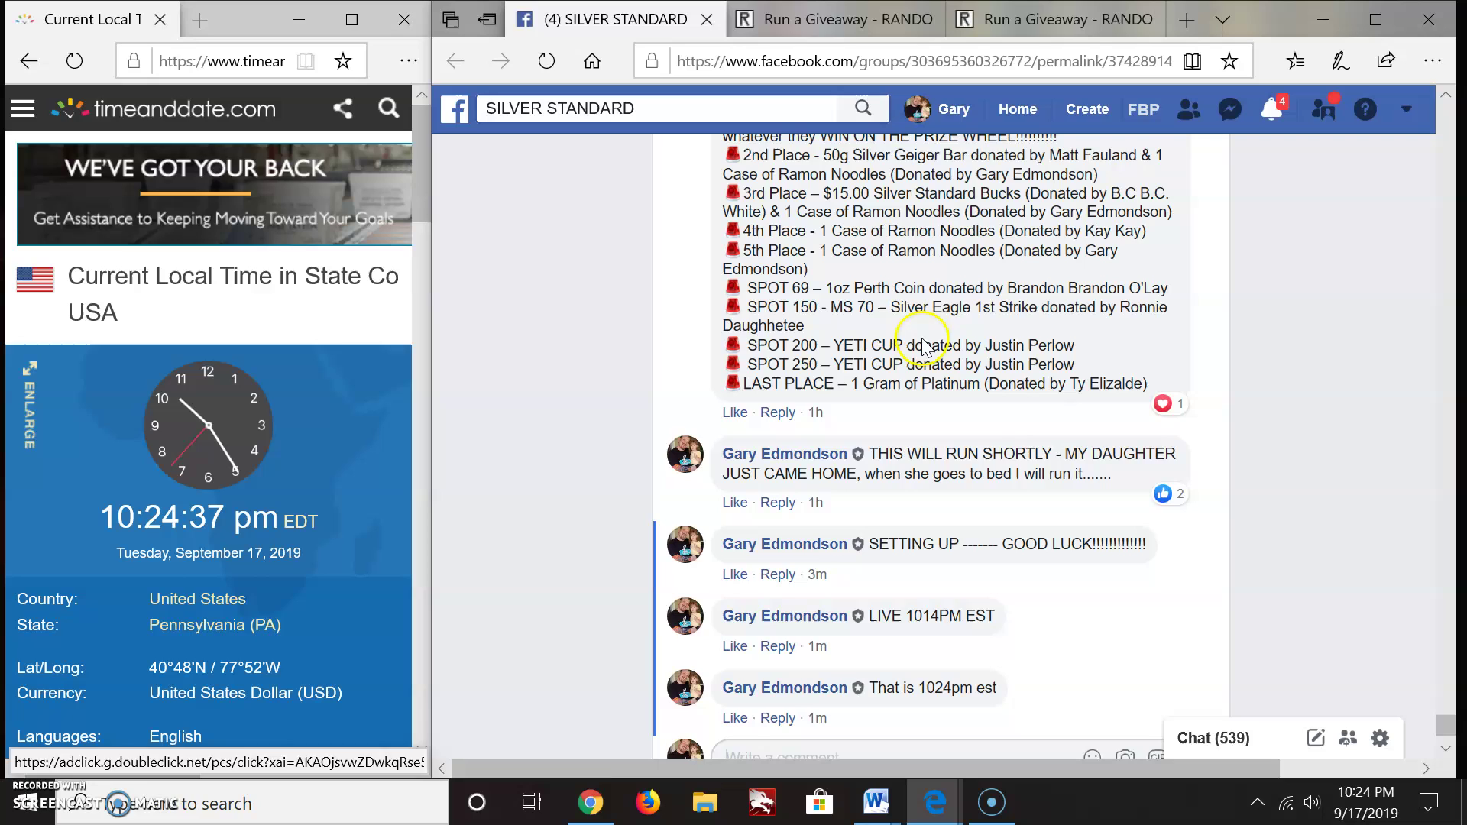
scroll(1032, 436, "down", 1)
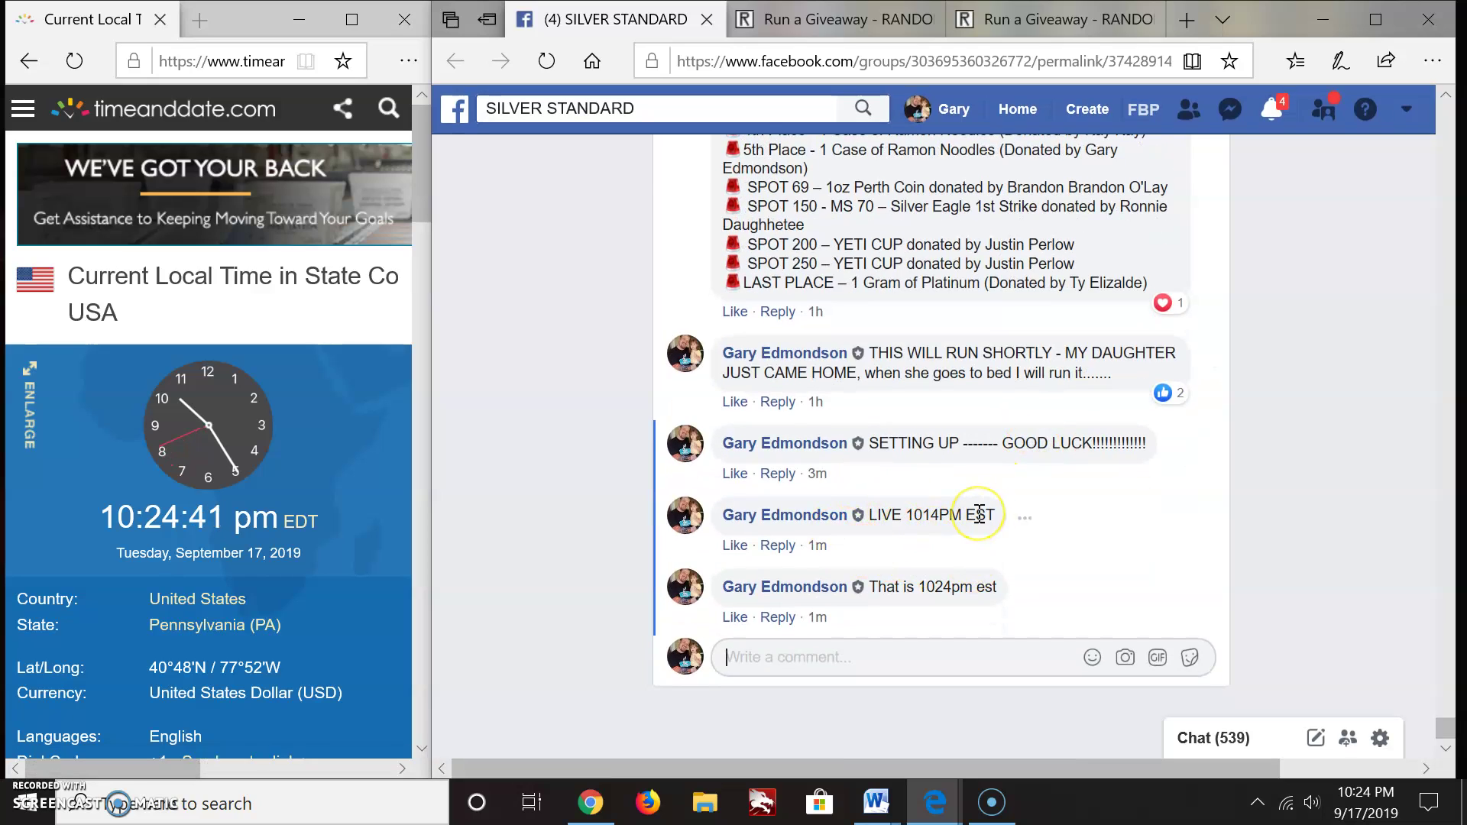
Roll 2d6 for the 453-entry Silver Standard giveaway, setting 11 rounds
left_click(826, 20)
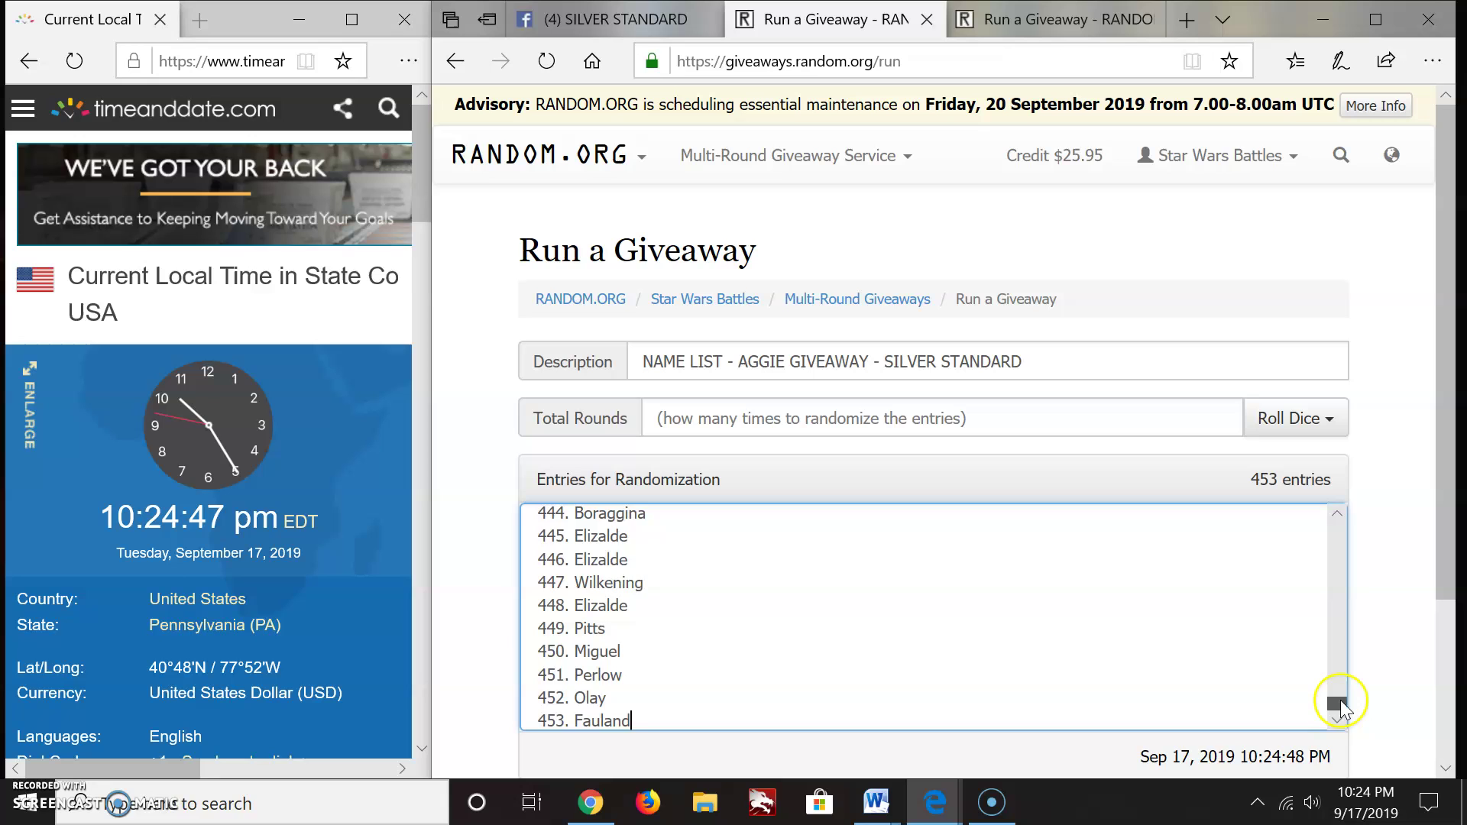
left_click_drag(1340, 704, 1337, 517)
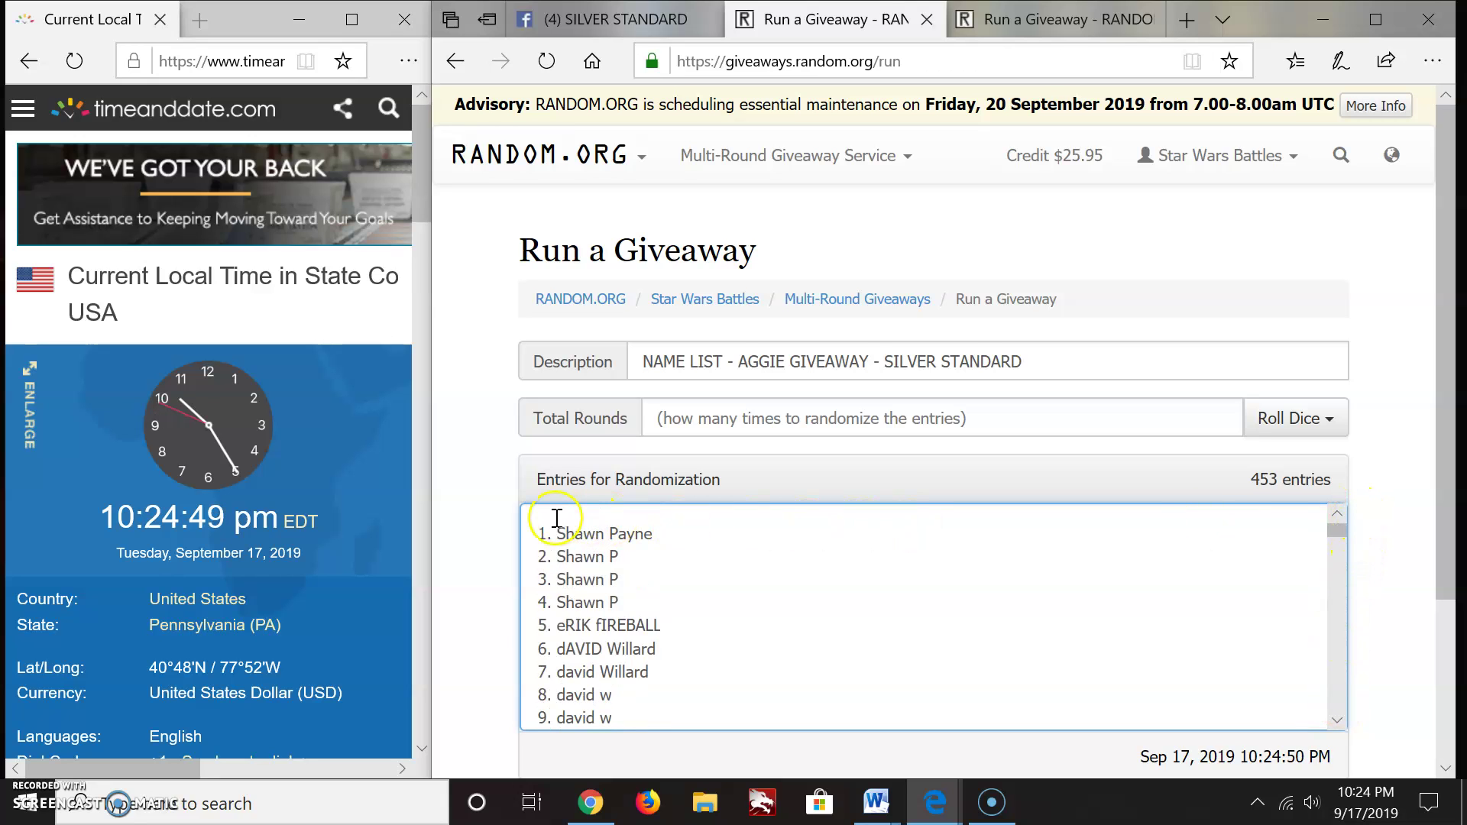
left_click(1294, 419)
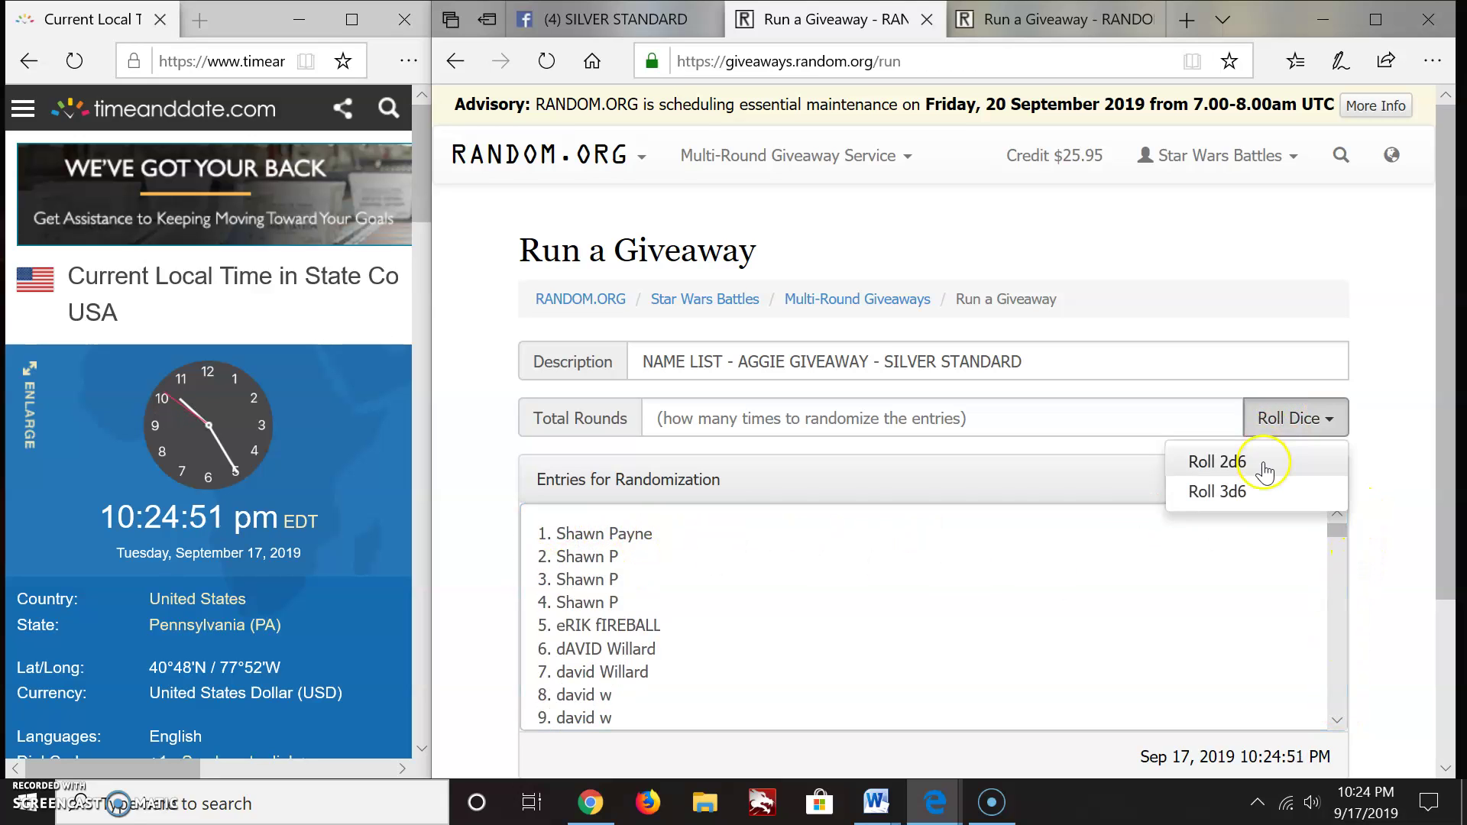
left_click(1218, 462)
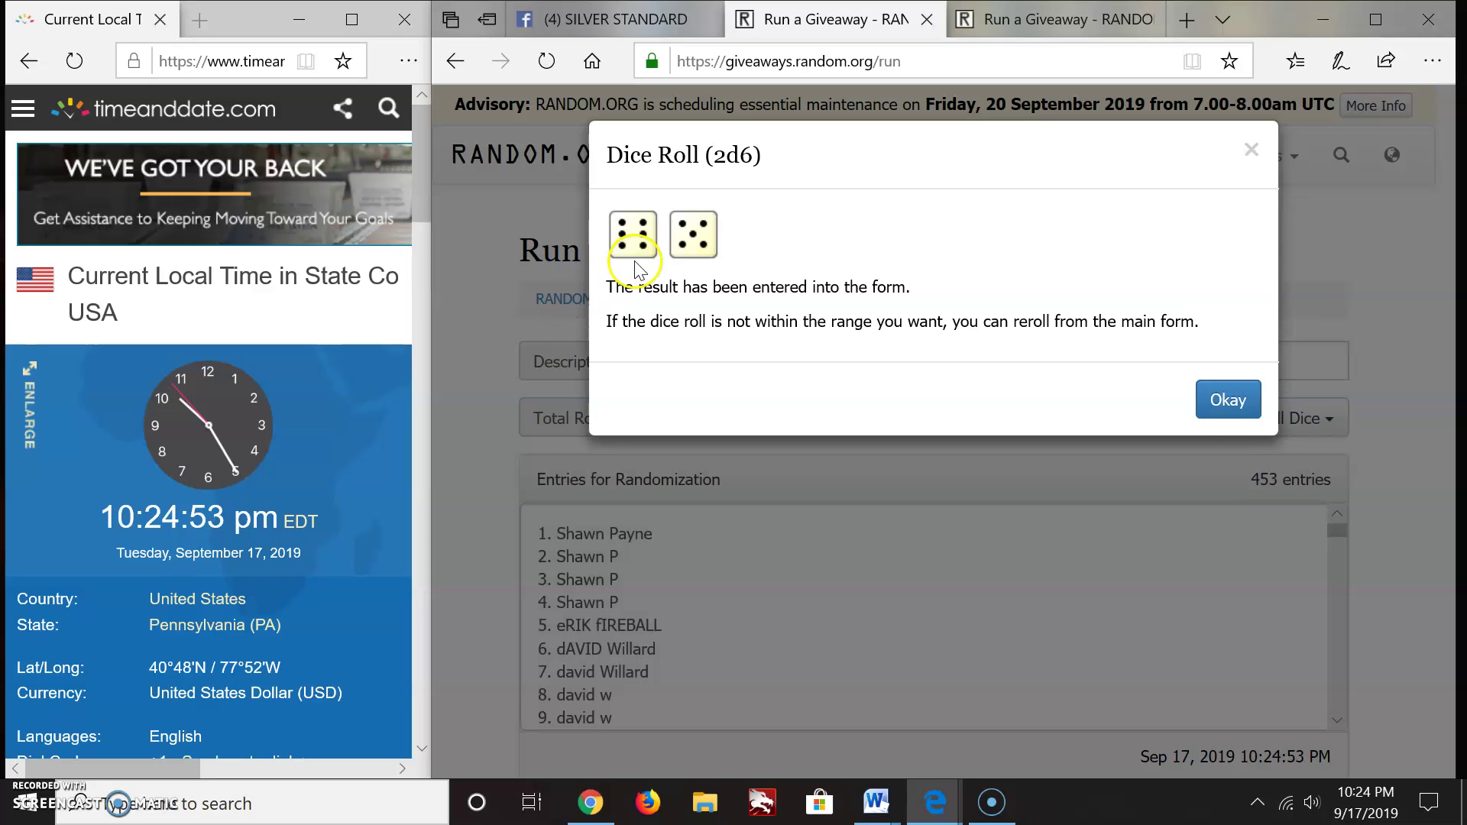
left_click(1228, 400)
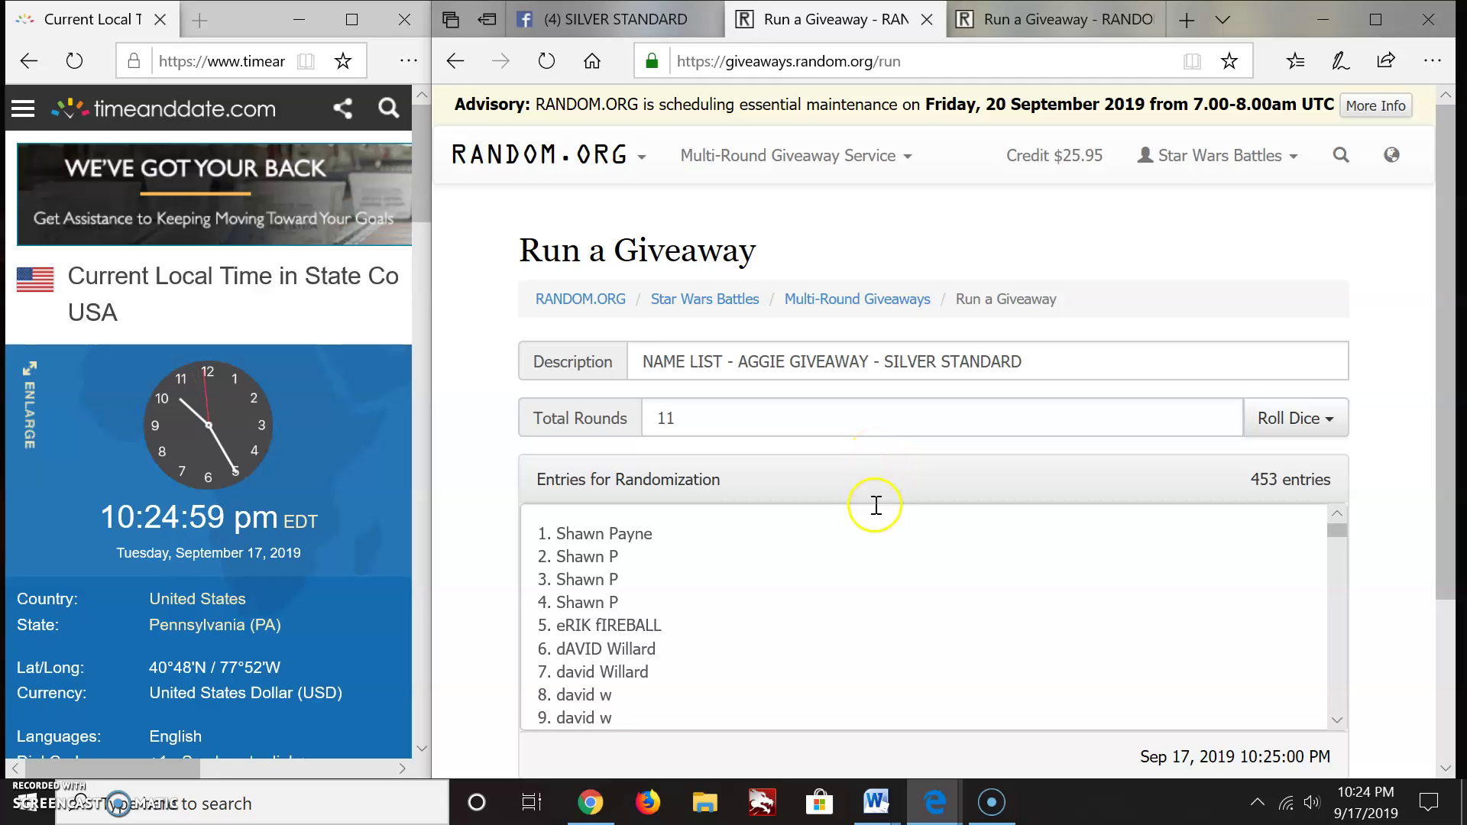
scroll(876, 506, "down", 1)
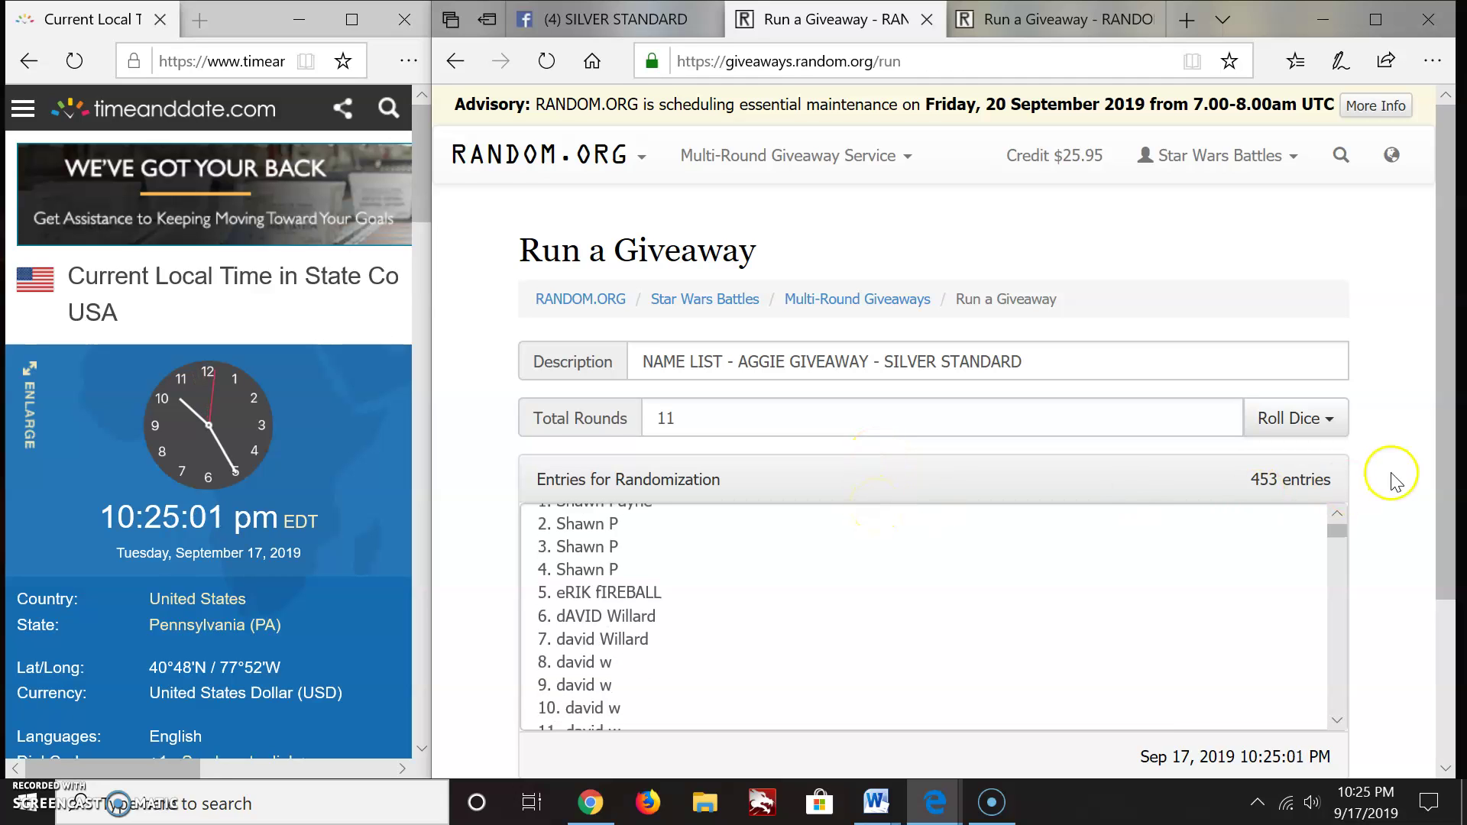
scroll(1386, 476, "down", 2)
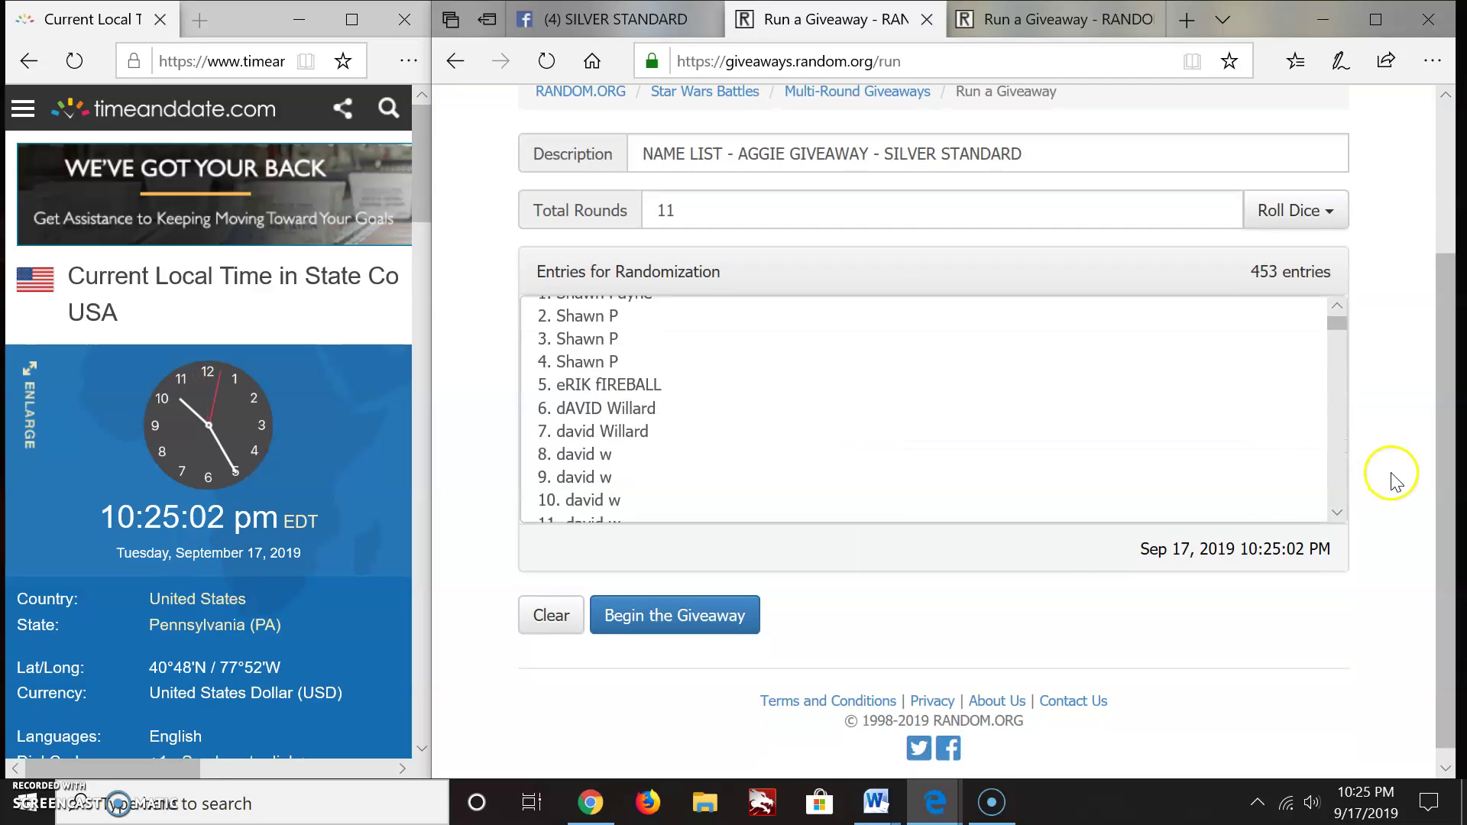
Start the 11-round giveaway and run Next Round until Round #10's result shows
left_click(712, 619)
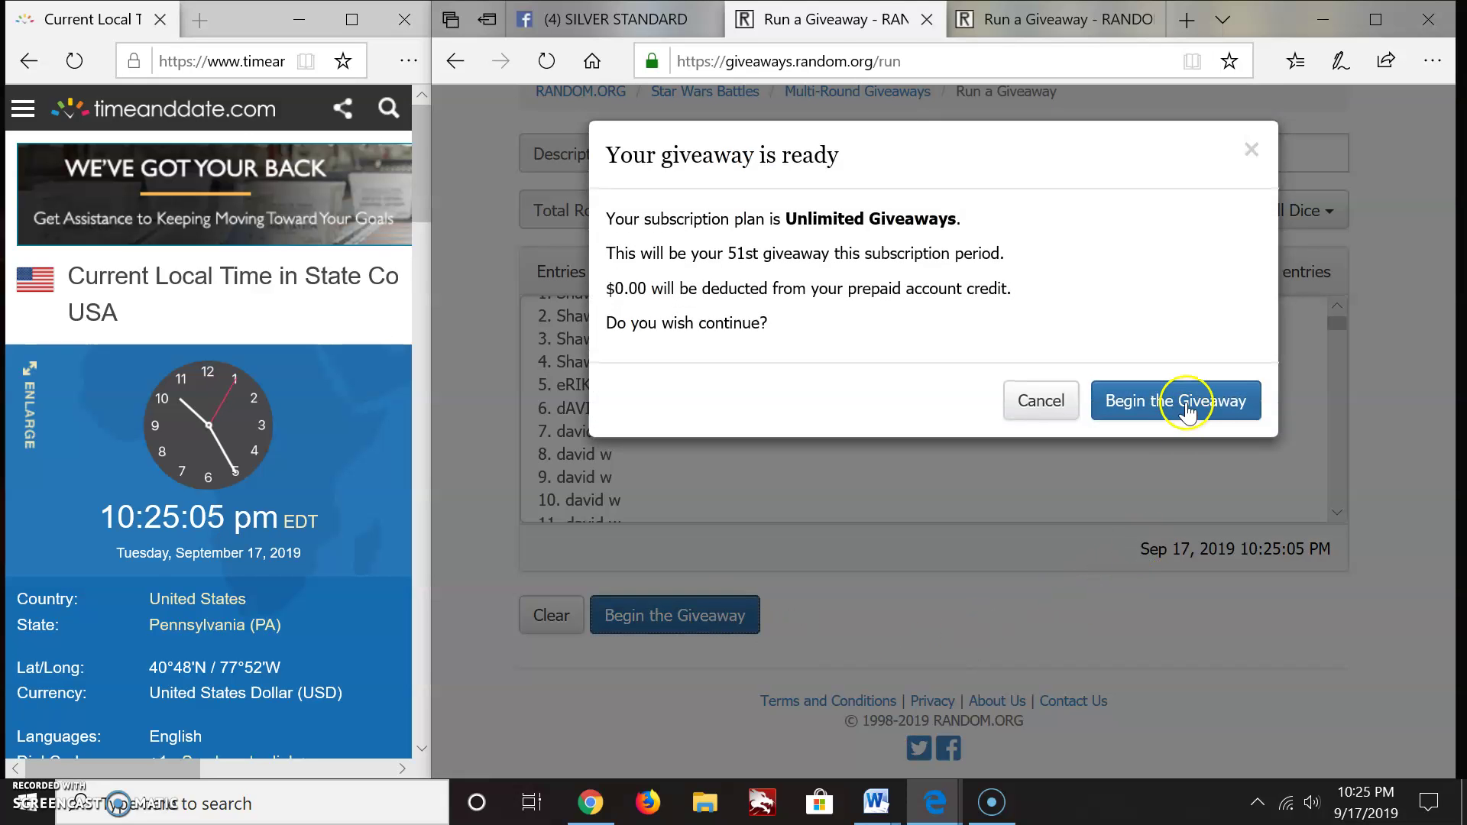
left_click(1178, 399)
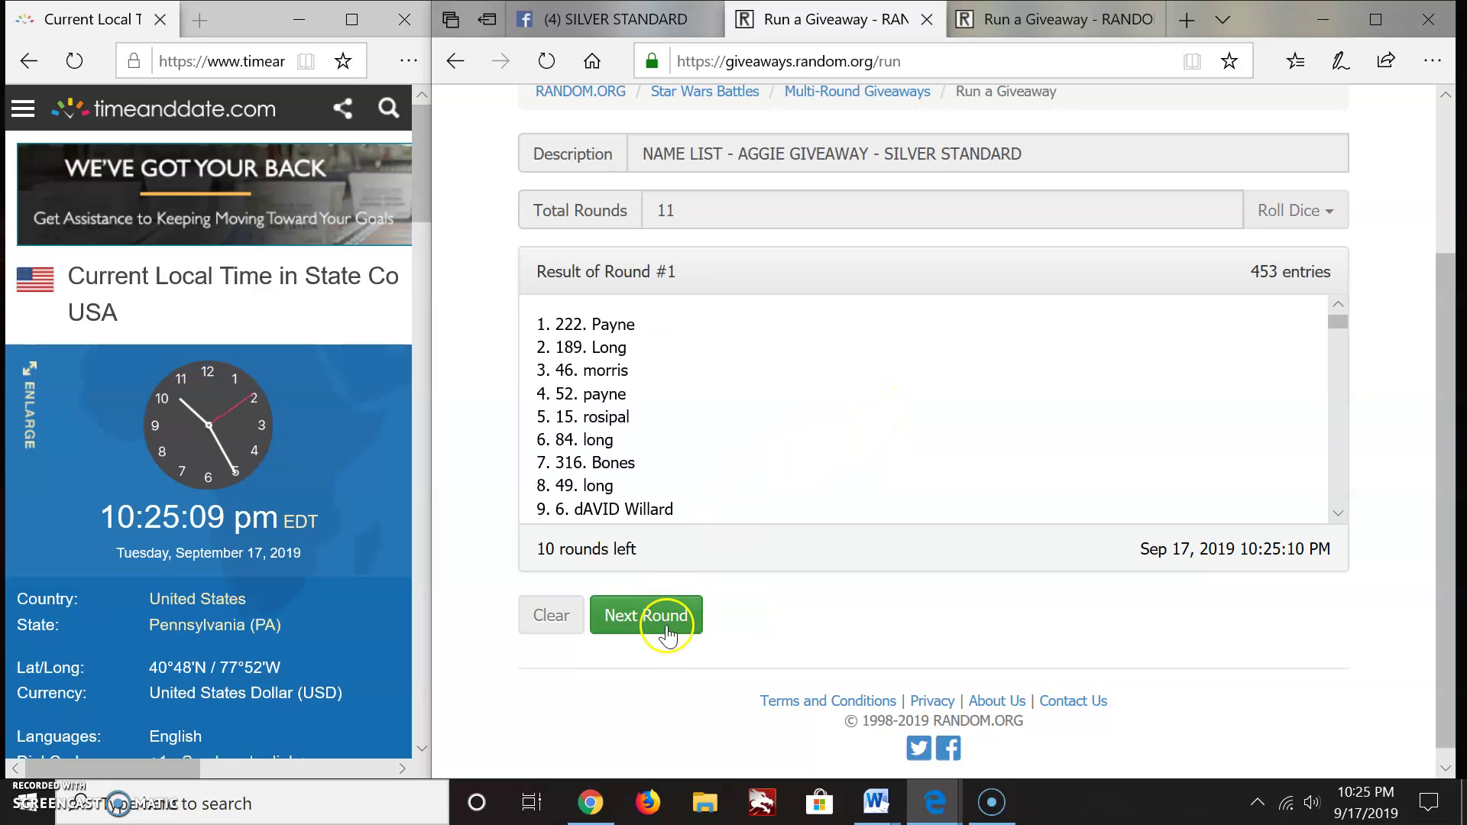
left_click(667, 629)
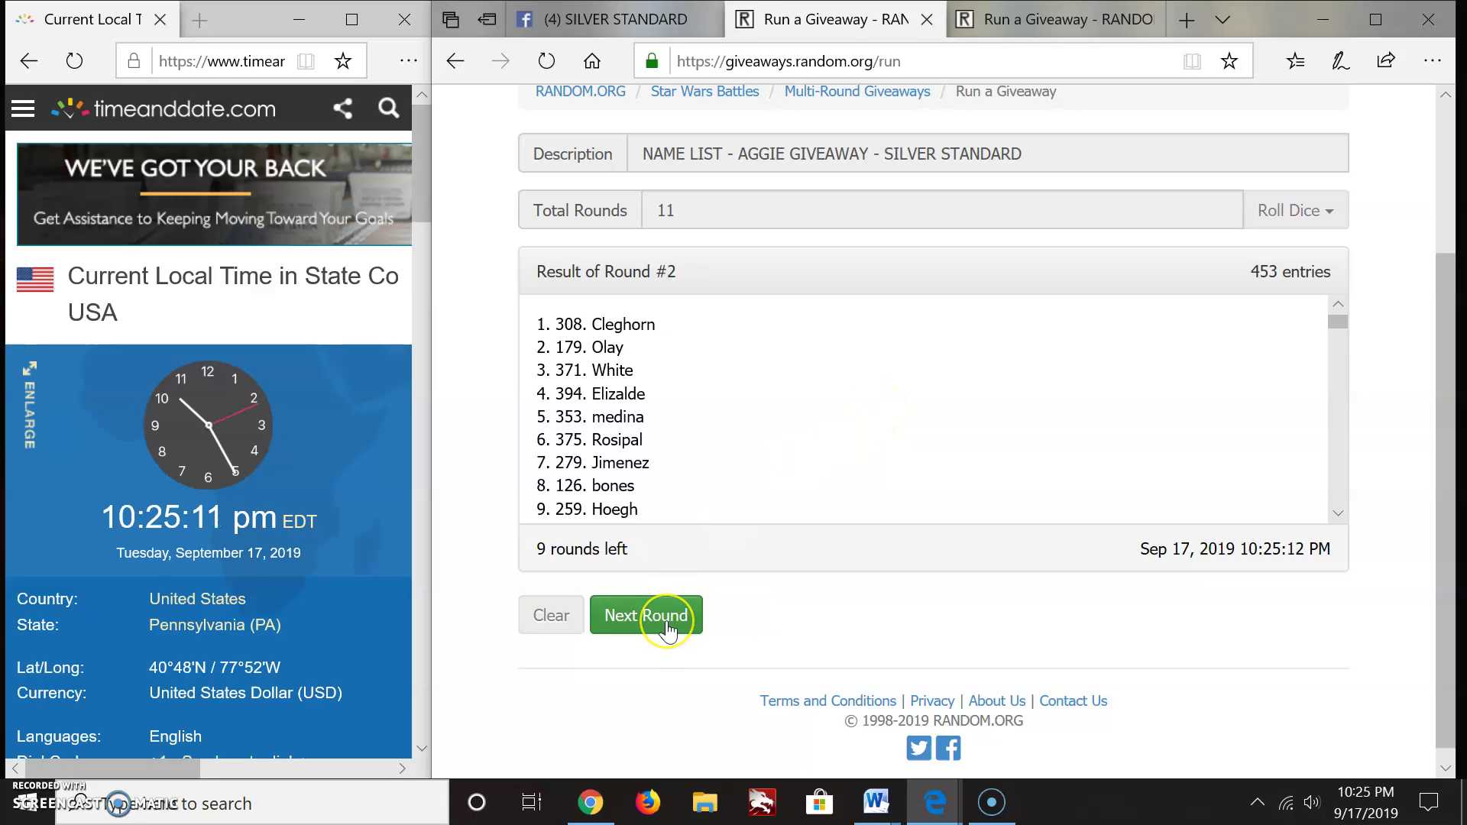
left_click(667, 629)
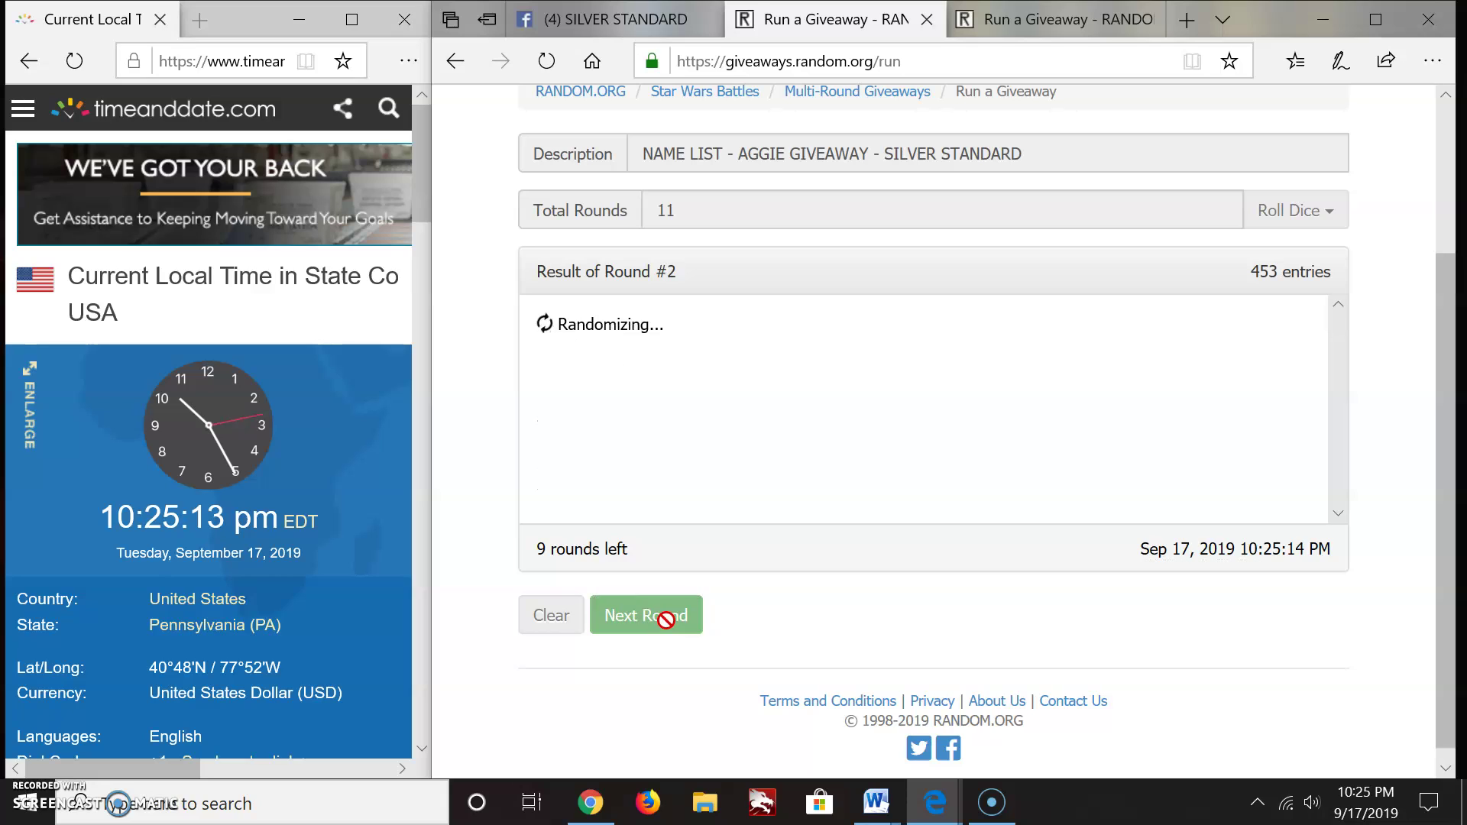
left_click(667, 628)
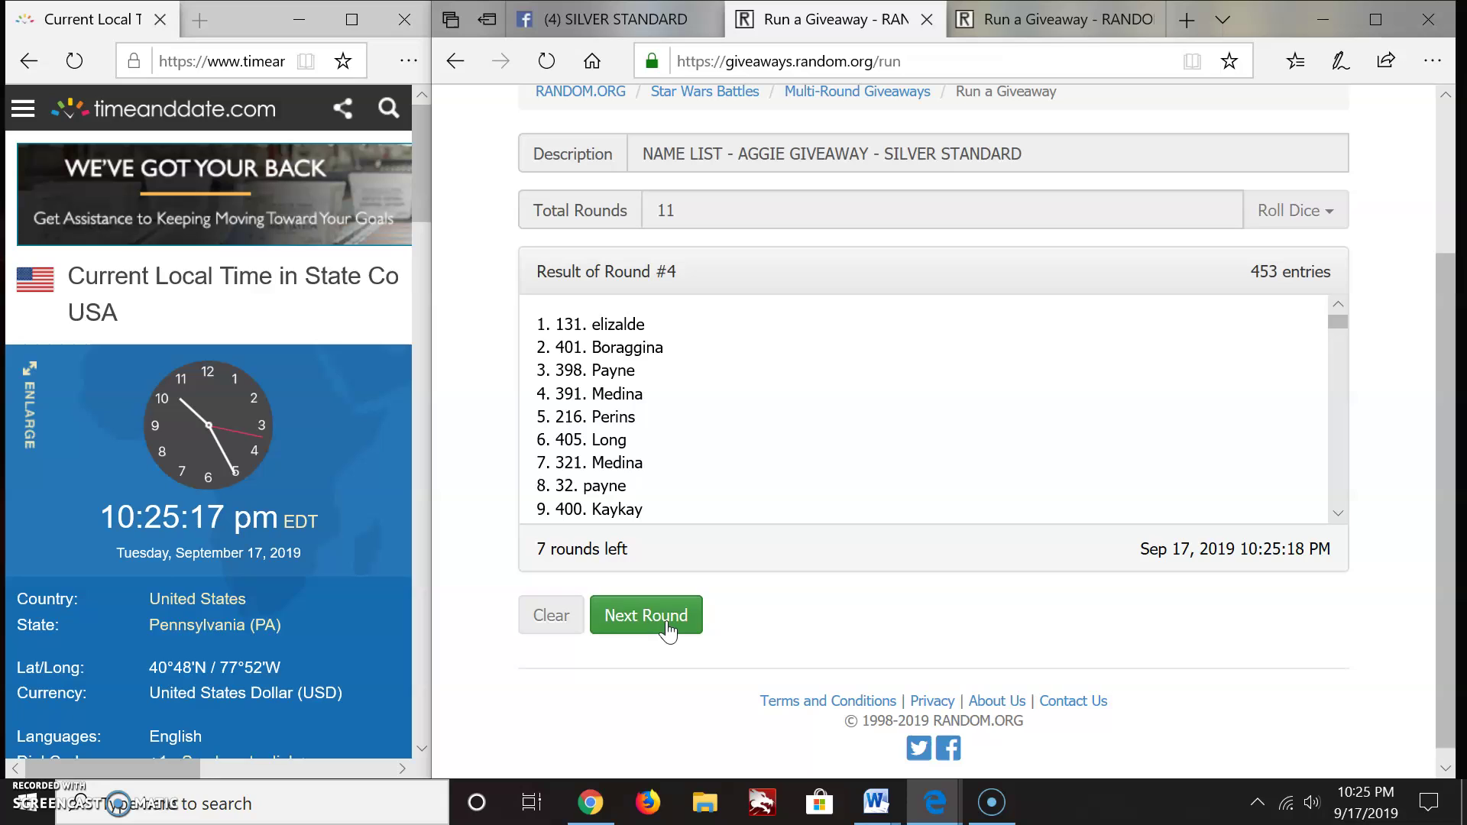
left_click(667, 628)
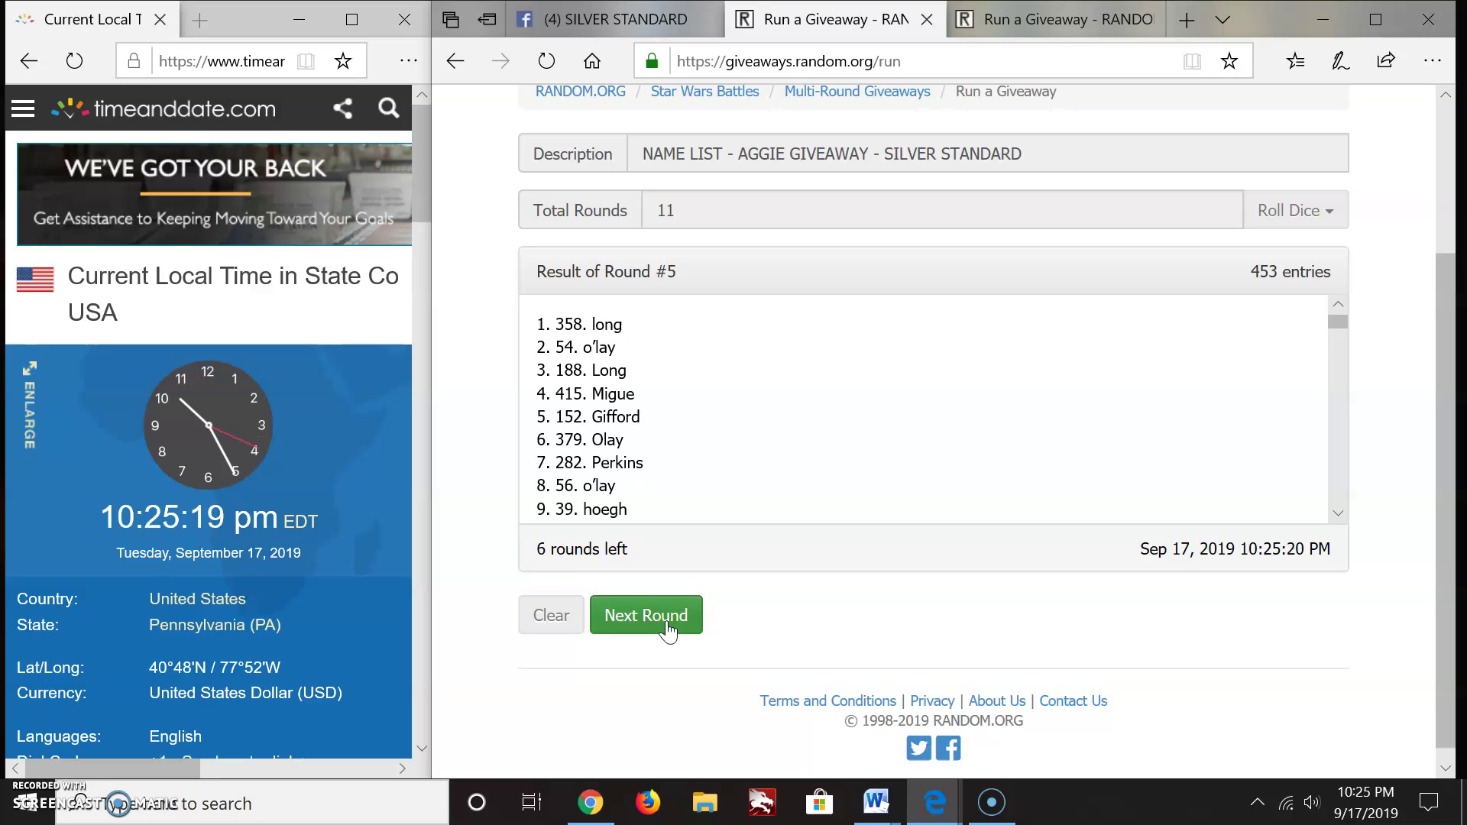
left_click(667, 628)
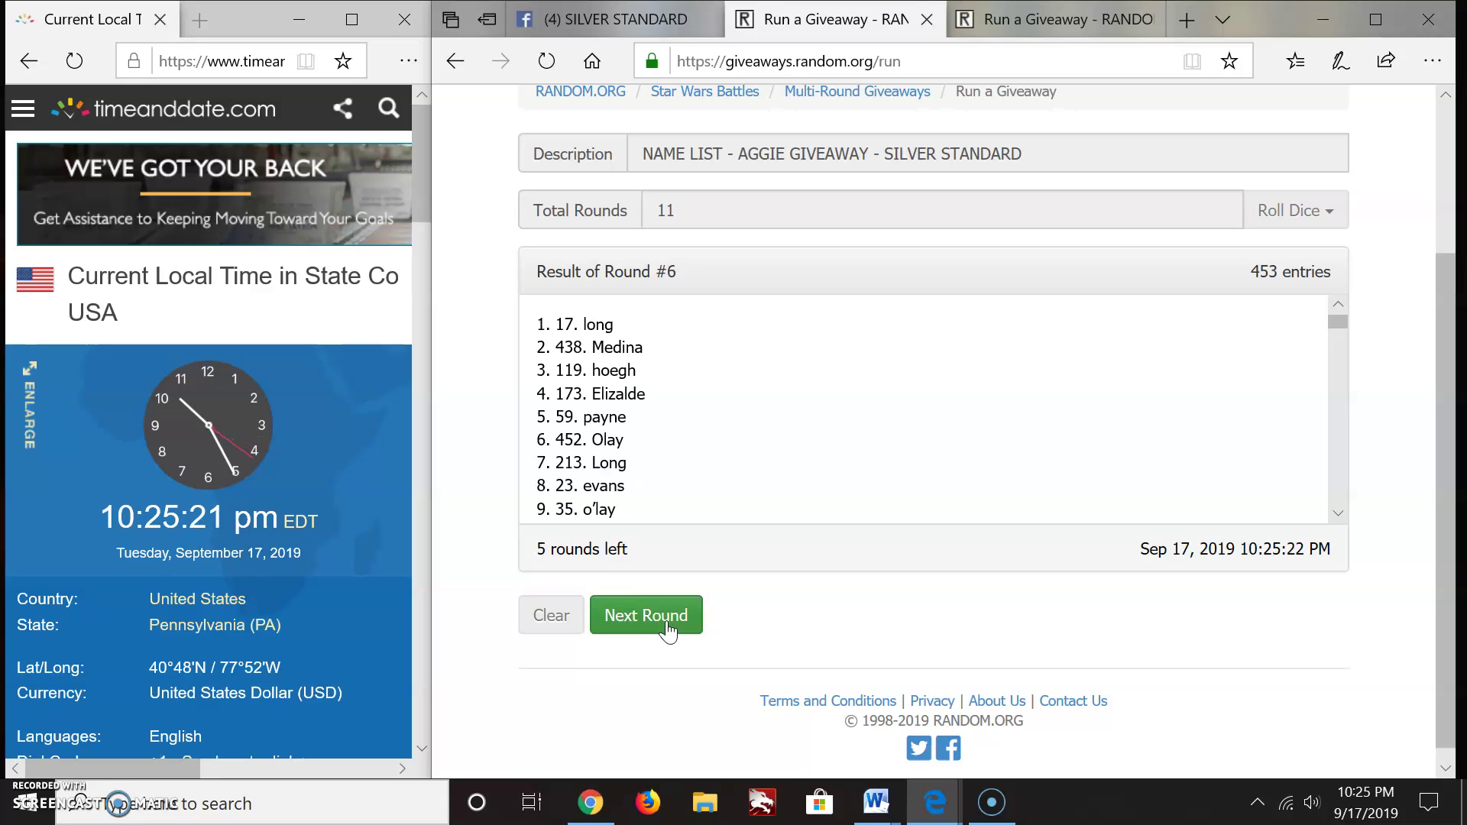
left_click(668, 628)
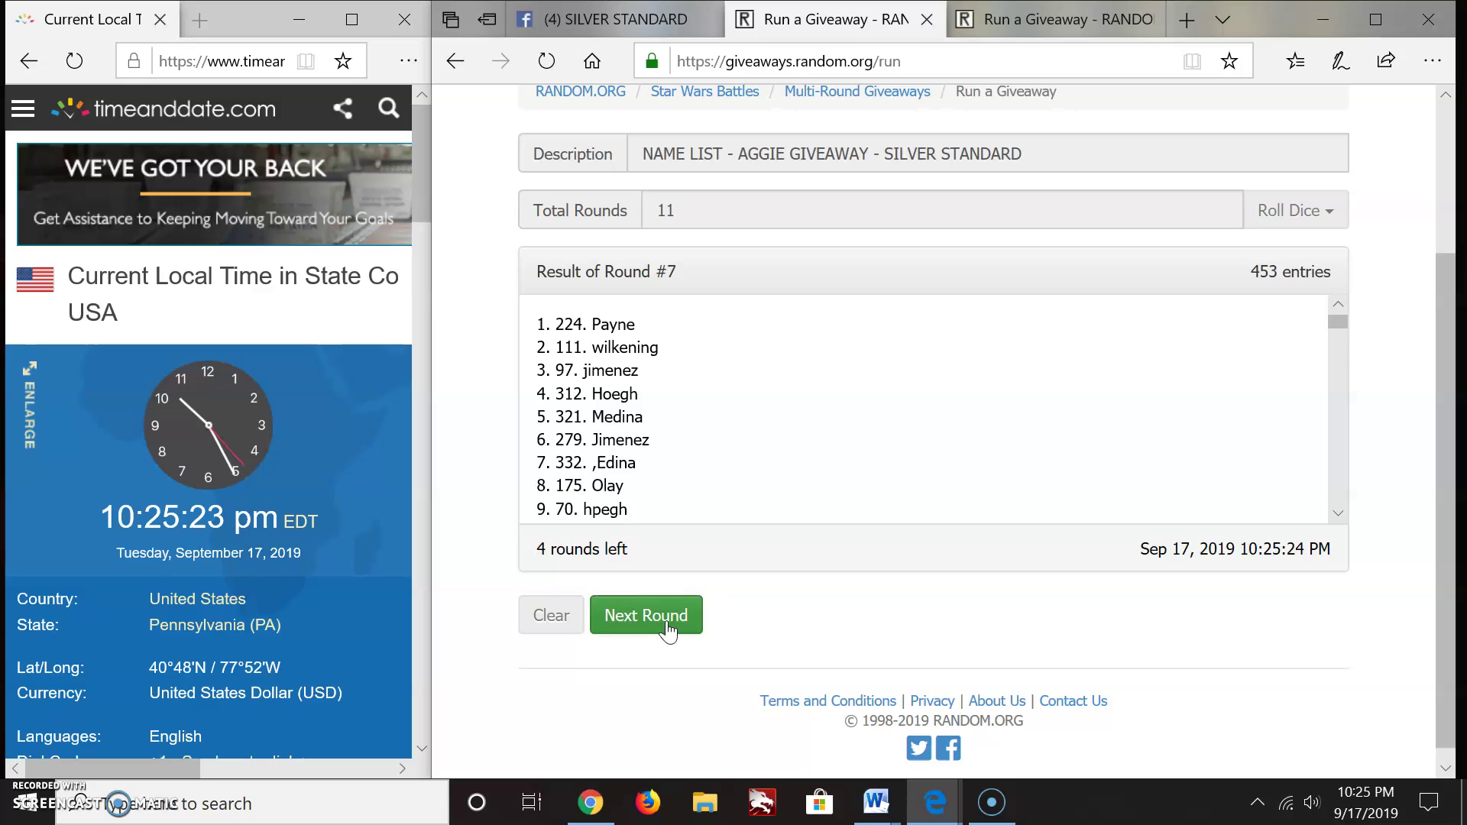
left_click(668, 628)
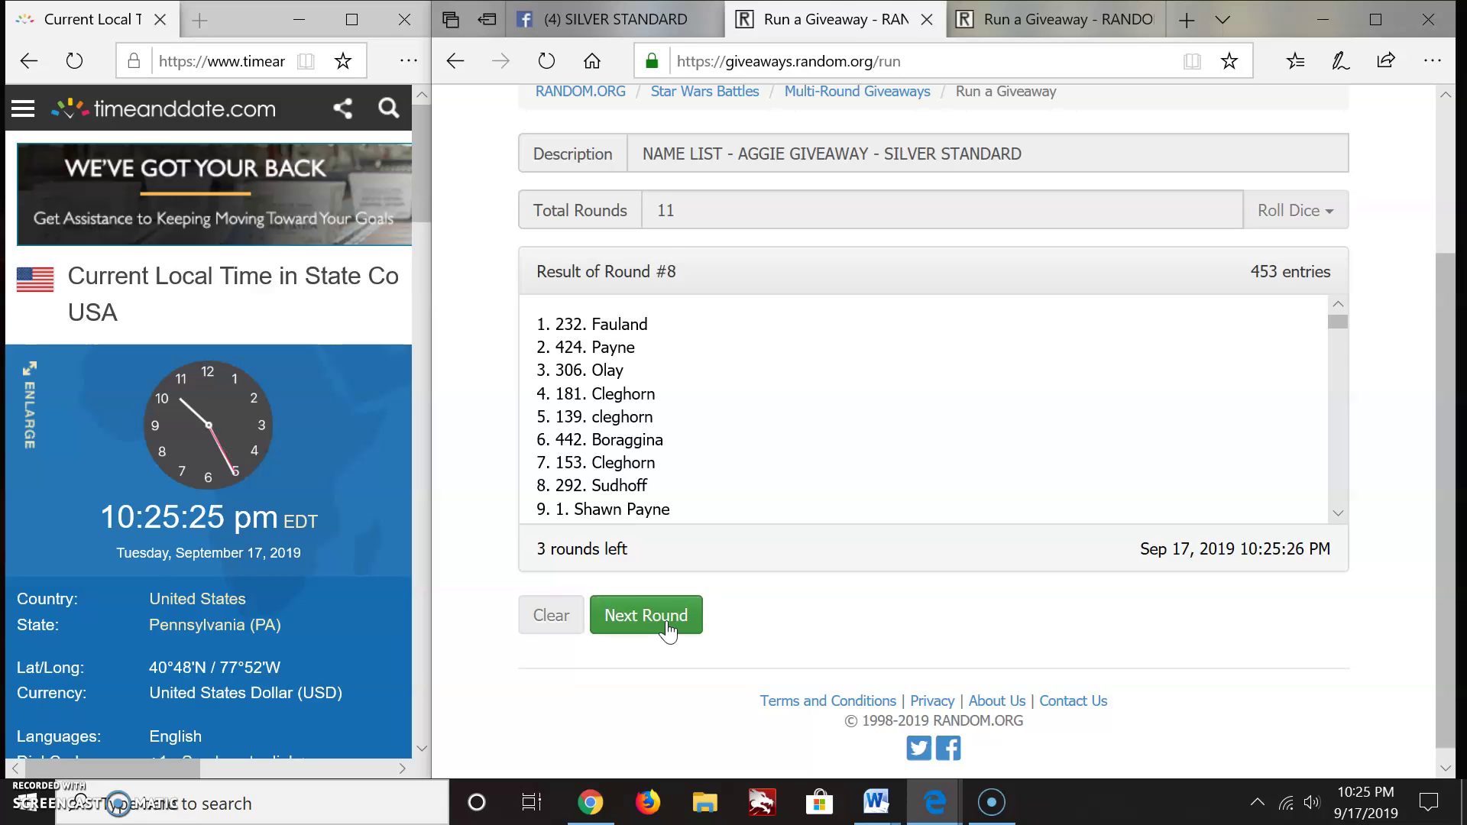
left_click(667, 628)
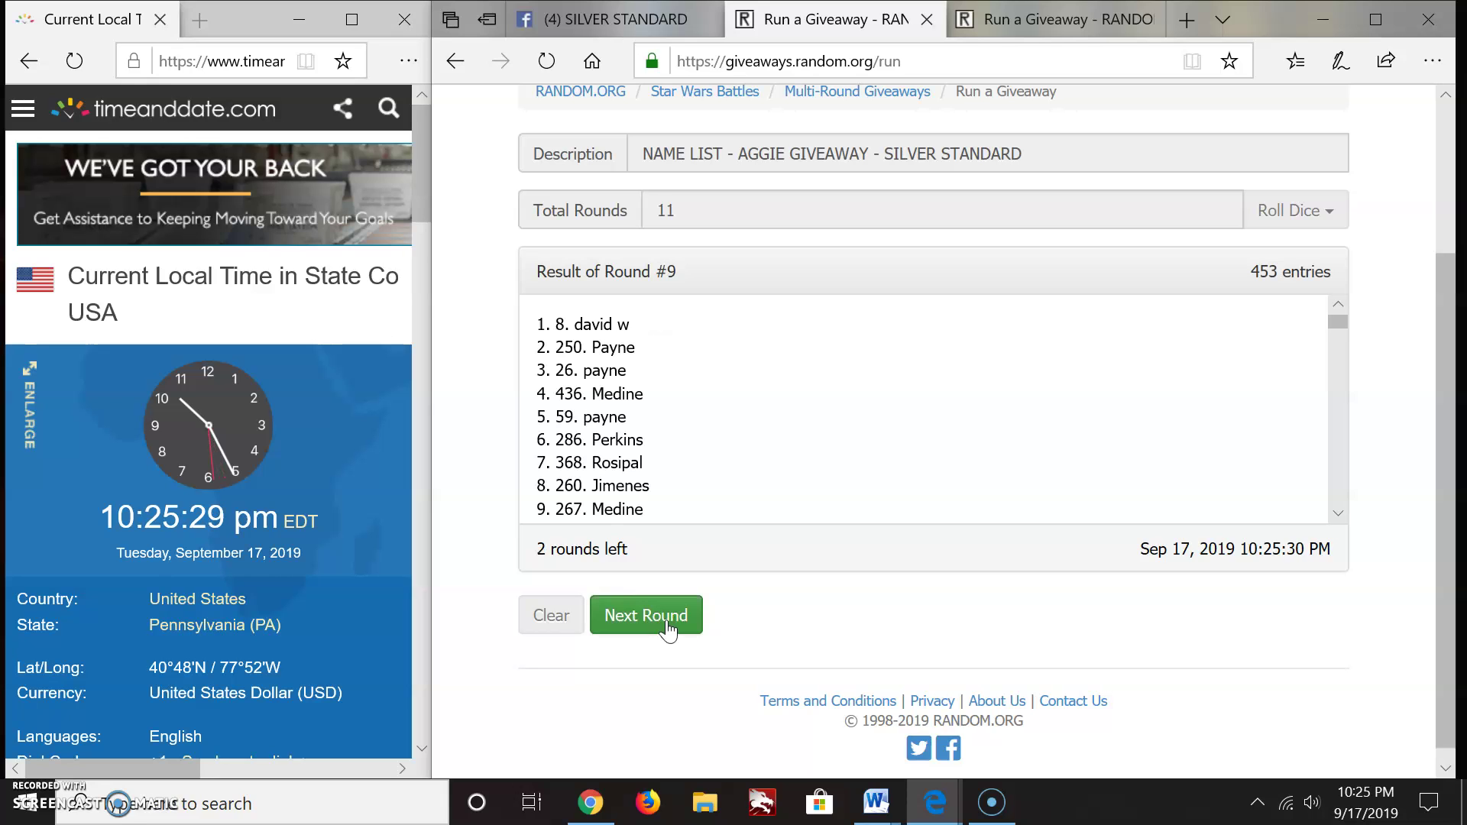
left_click(667, 625)
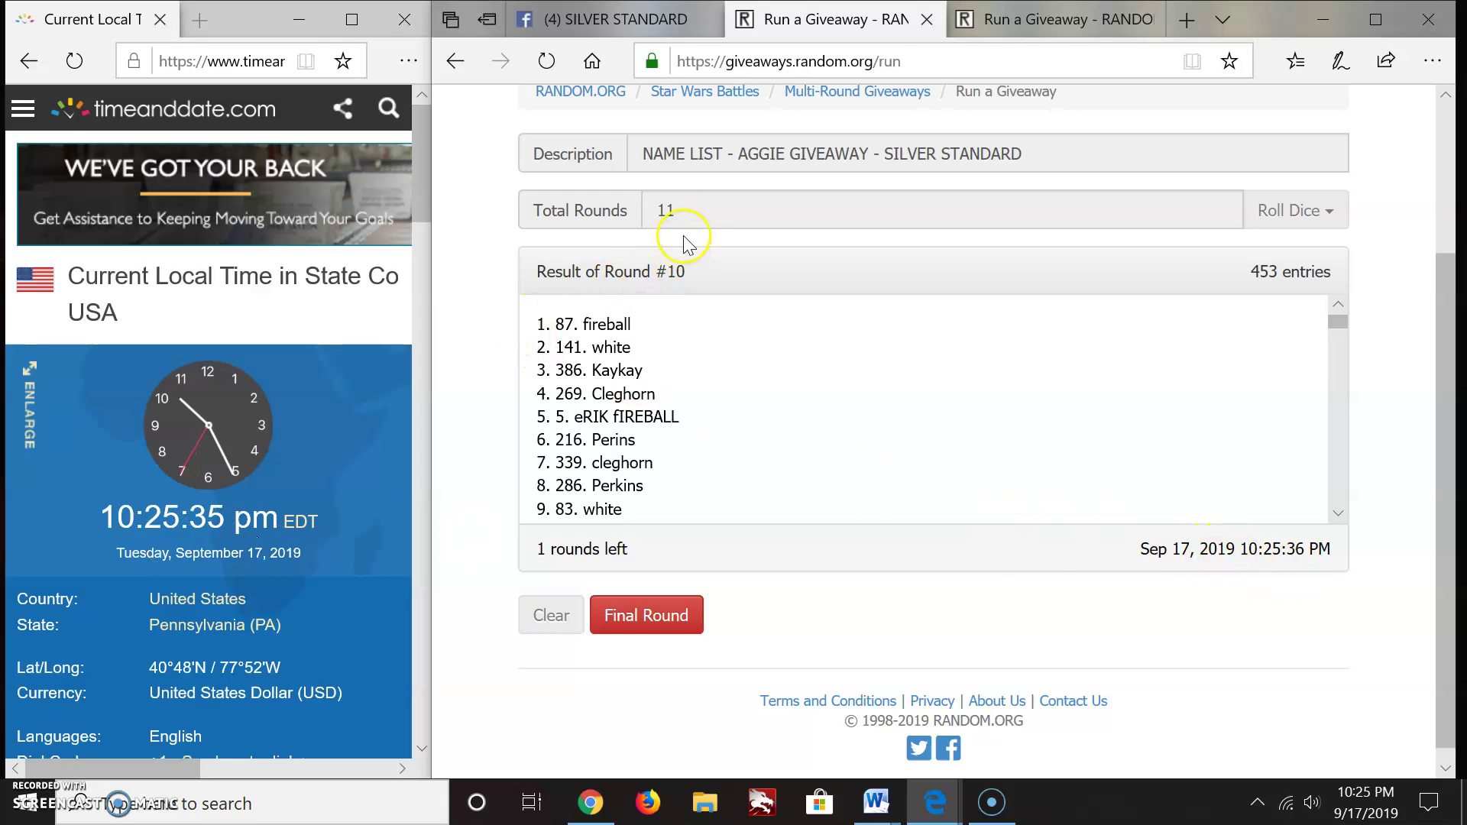
left_click(614, 18)
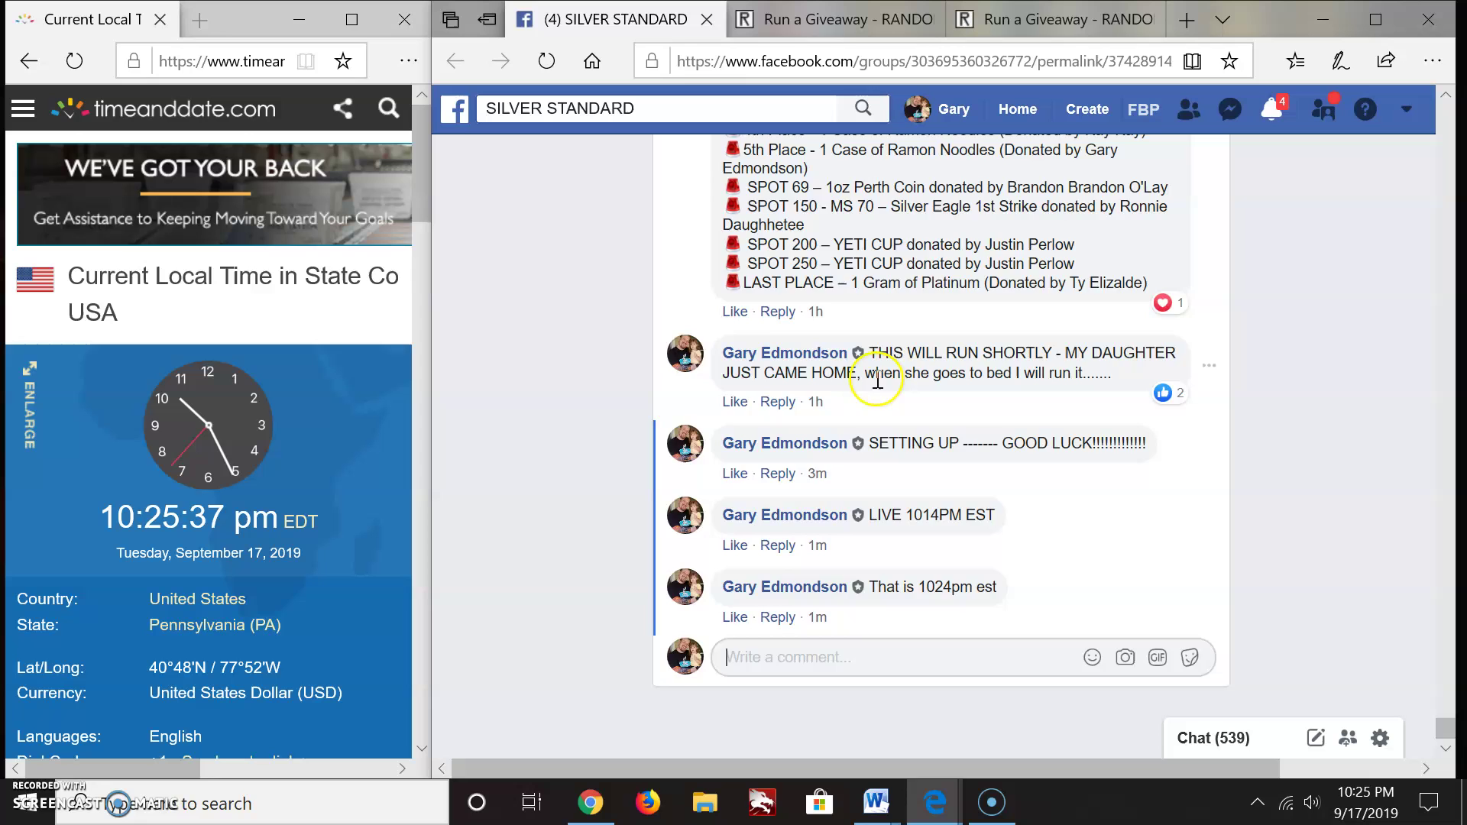
scroll(877, 381, "up", 3)
scroll(878, 380, "up", 2)
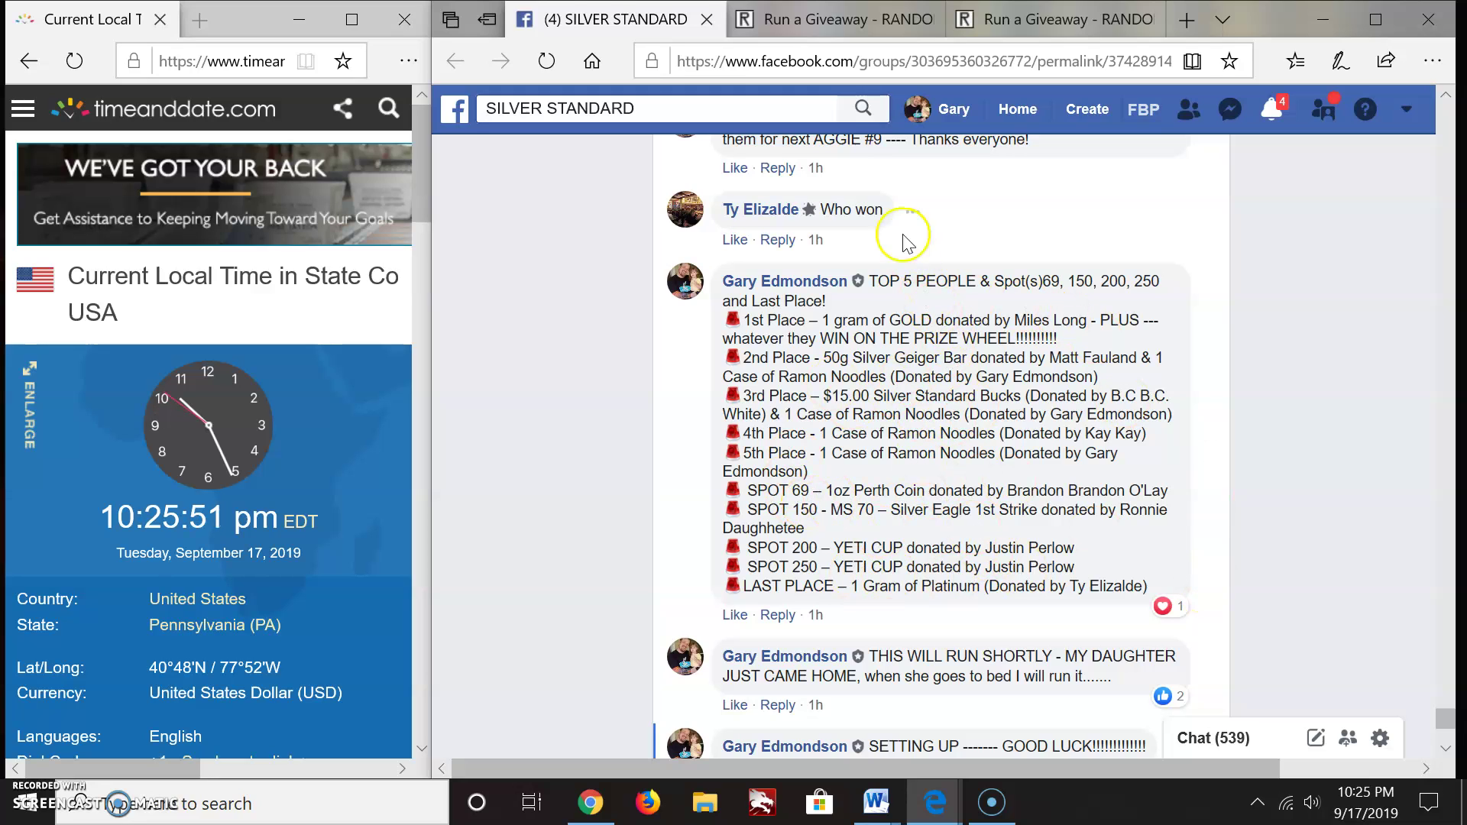
left_click(837, 20)
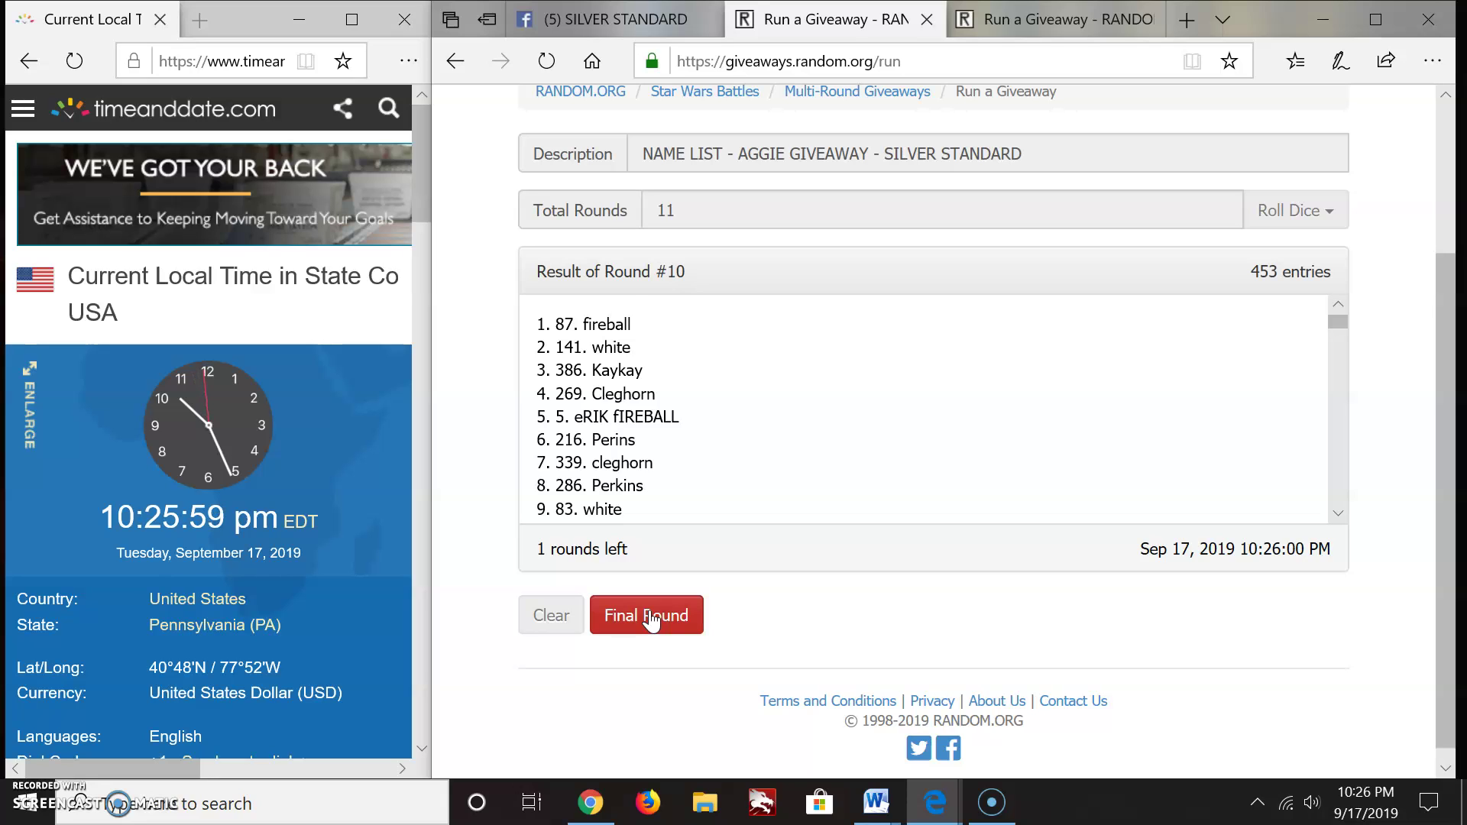
Run round 11 and read the winners, selecting the top five and spot 200
left_click(650, 618)
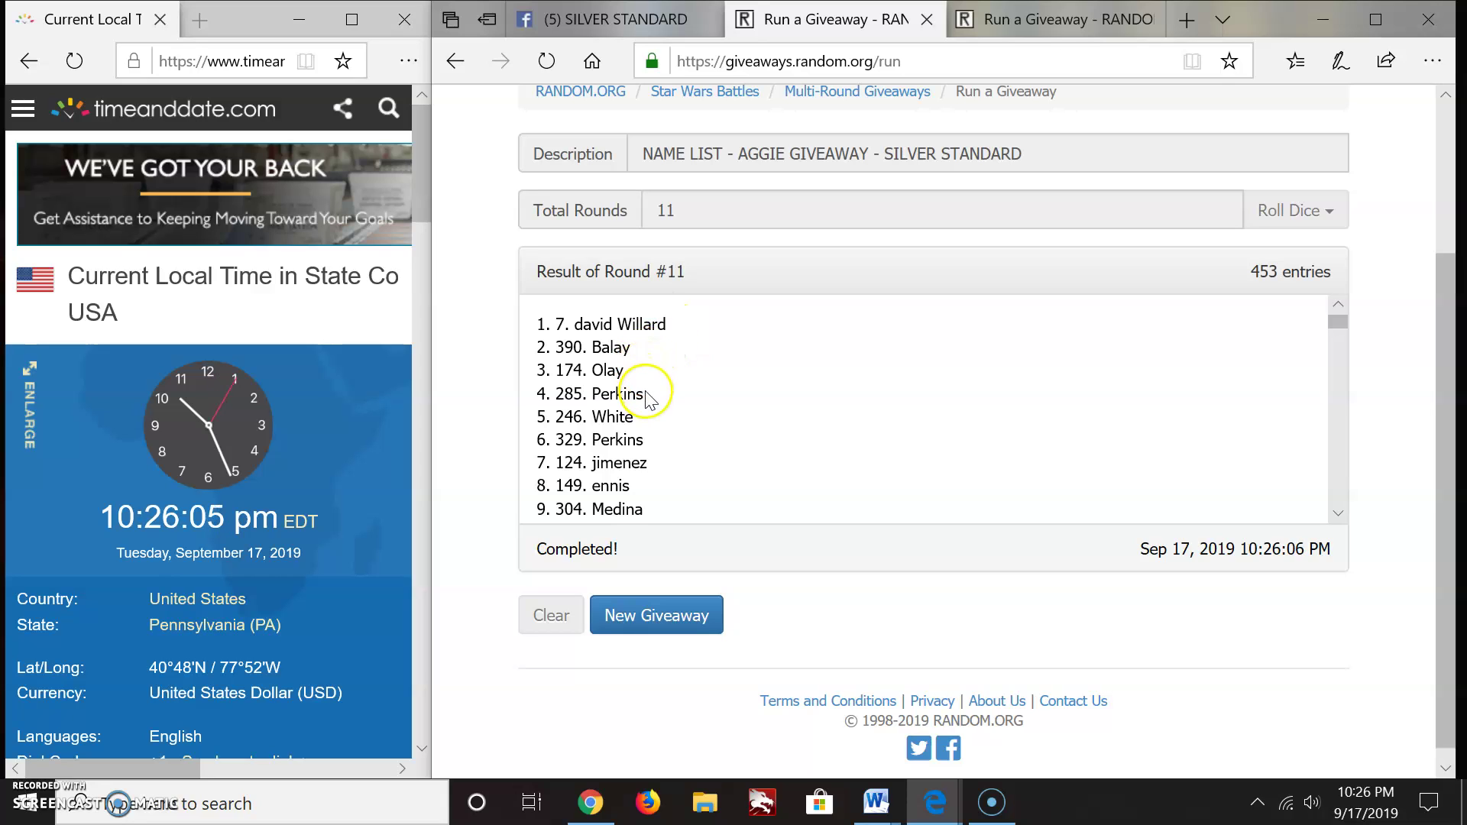
left_click_drag(637, 417, 539, 322)
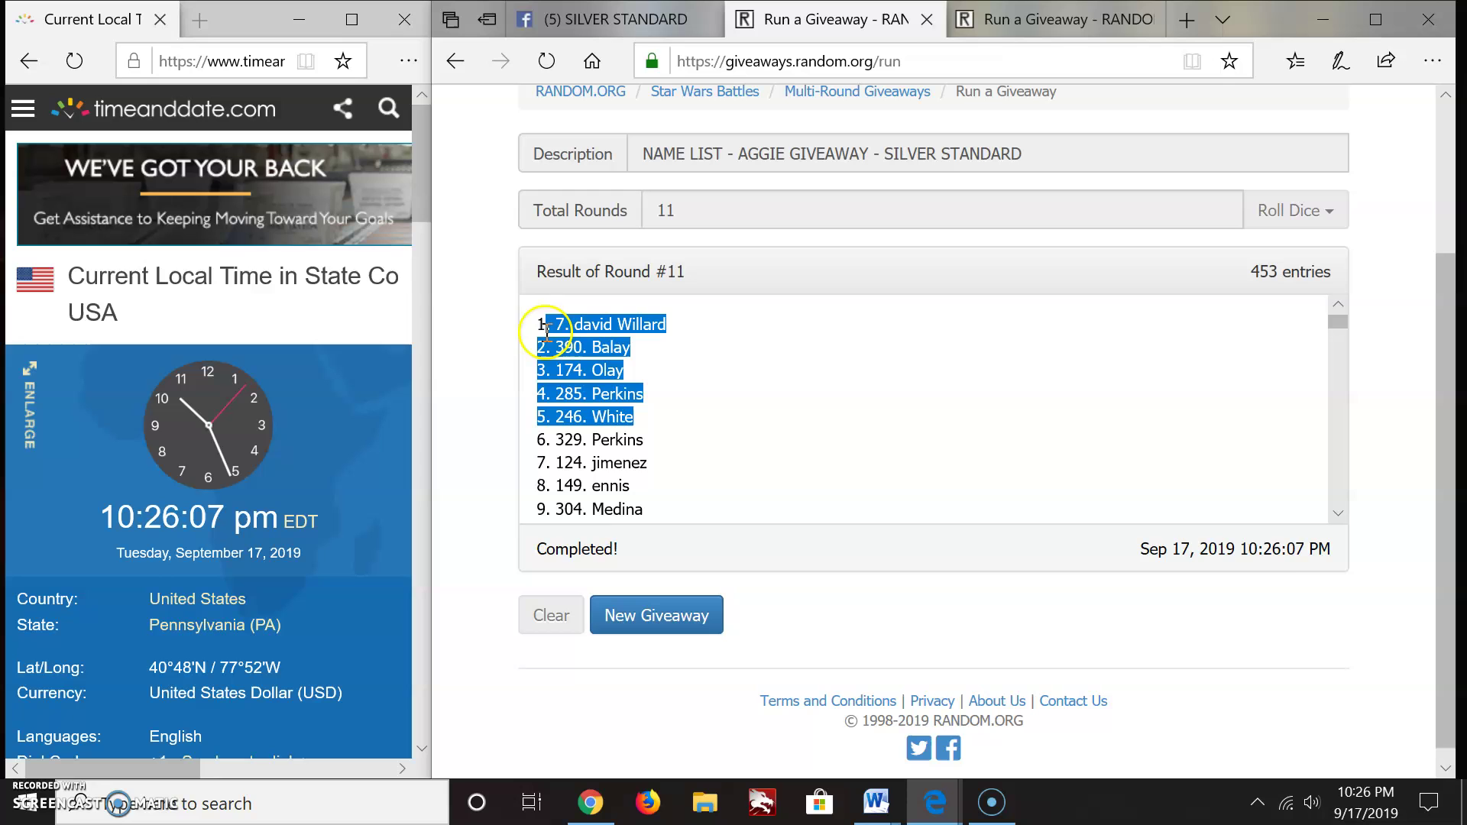
scroll(733, 432, "down", 3)
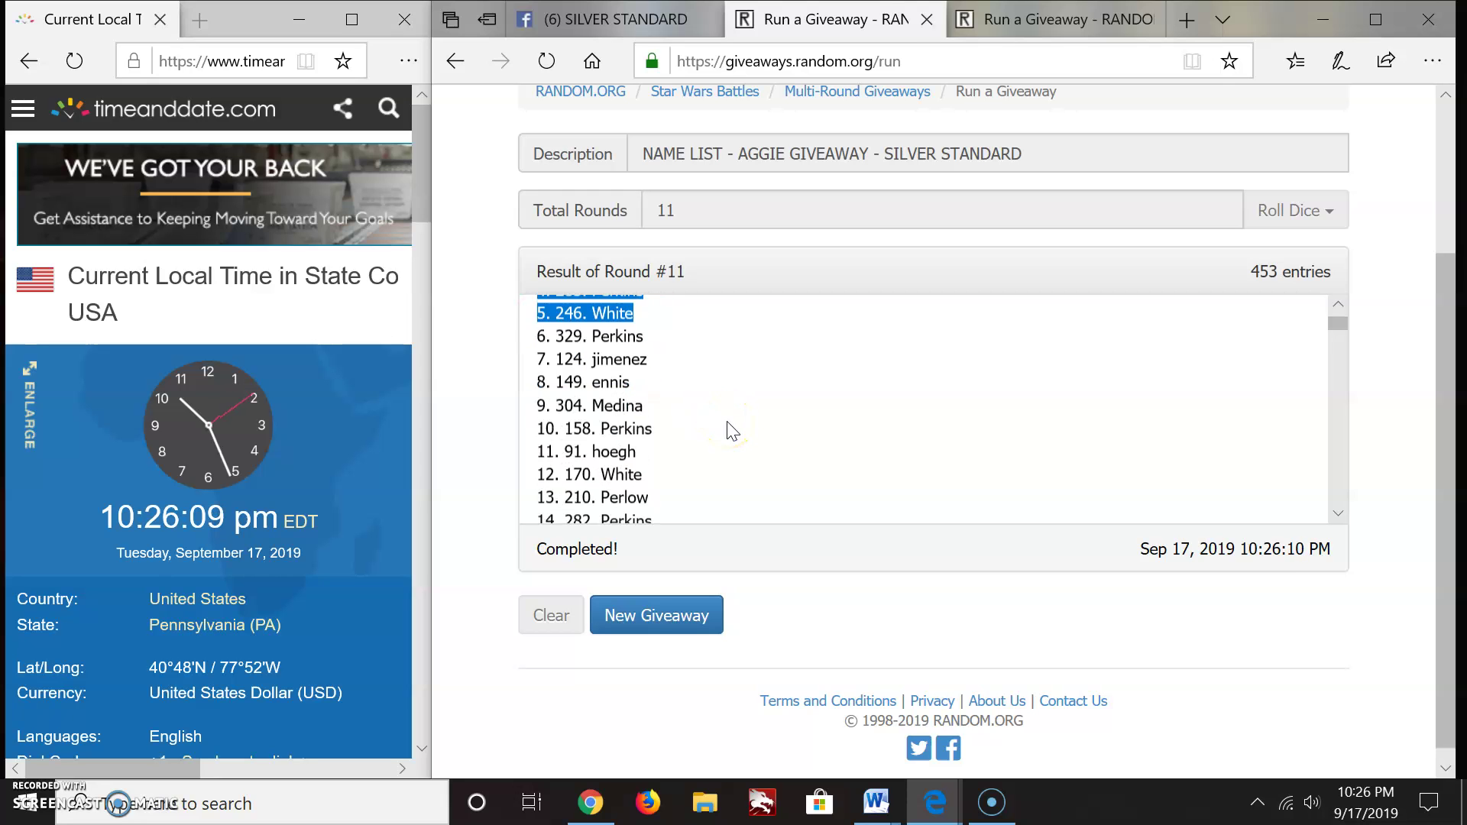
scroll(733, 431, "down", 2)
scroll(733, 432, "down", 4)
scroll(732, 431, "down", 3)
scroll(732, 431, "down", 1)
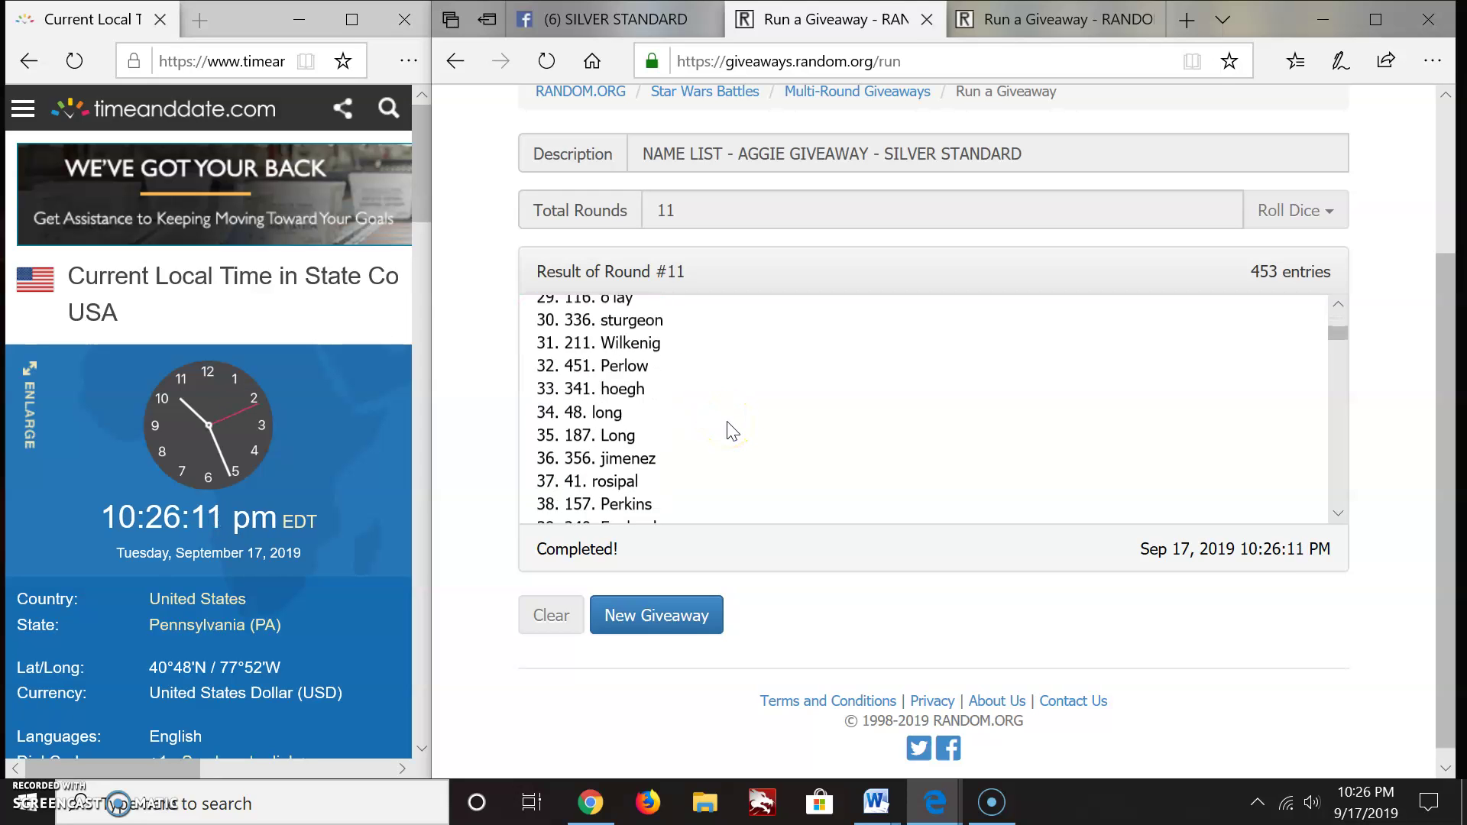
scroll(732, 431, "down", 2)
scroll(733, 432, "down", 2)
scroll(732, 431, "down", 1)
scroll(733, 431, "down", 1)
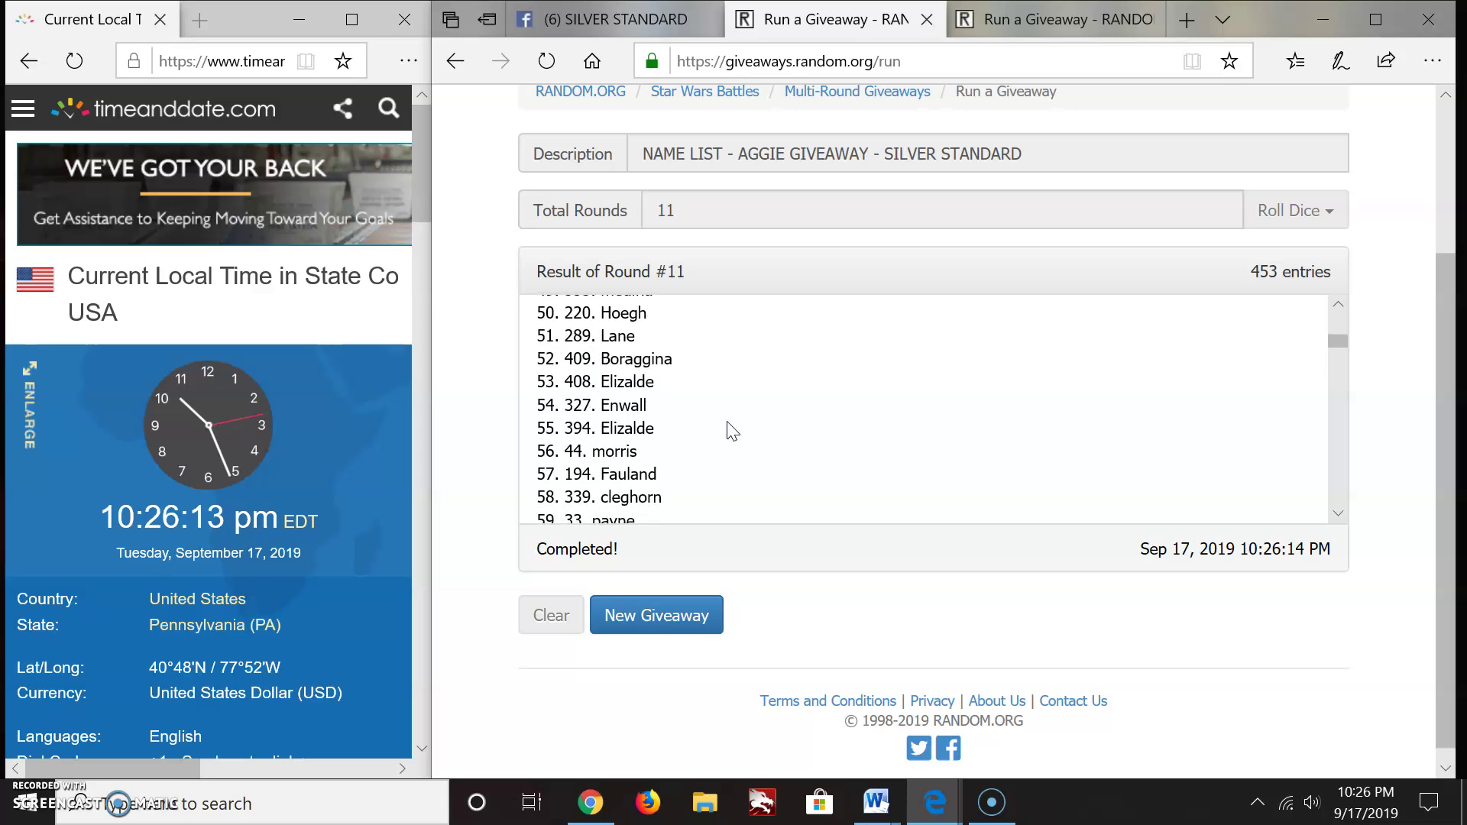
scroll(732, 431, "down", 1)
scroll(732, 432, "down", 2)
scroll(732, 431, "down", 1)
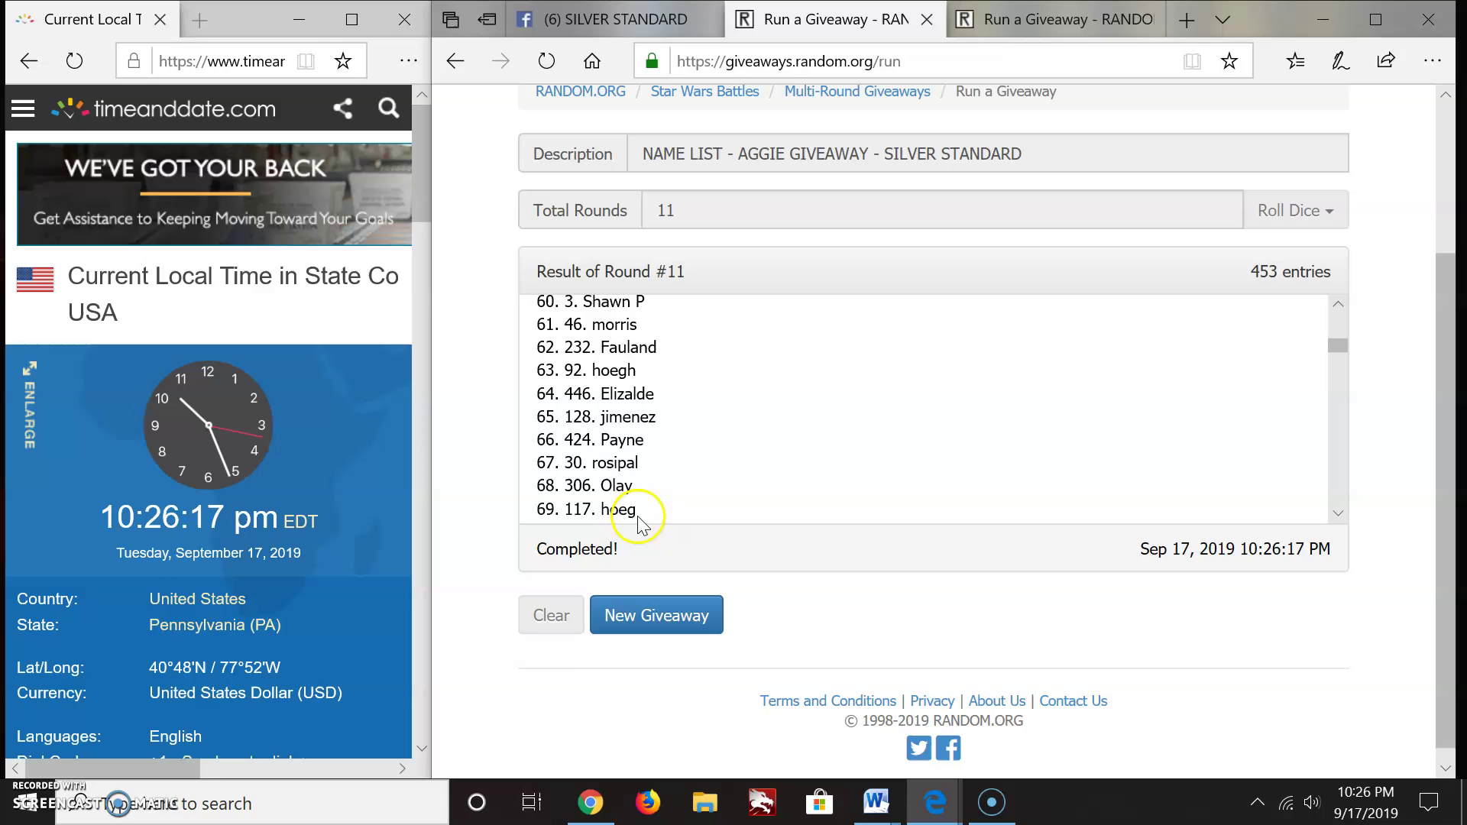
scroll(722, 470, "down", 1)
scroll(717, 442, "down", 2)
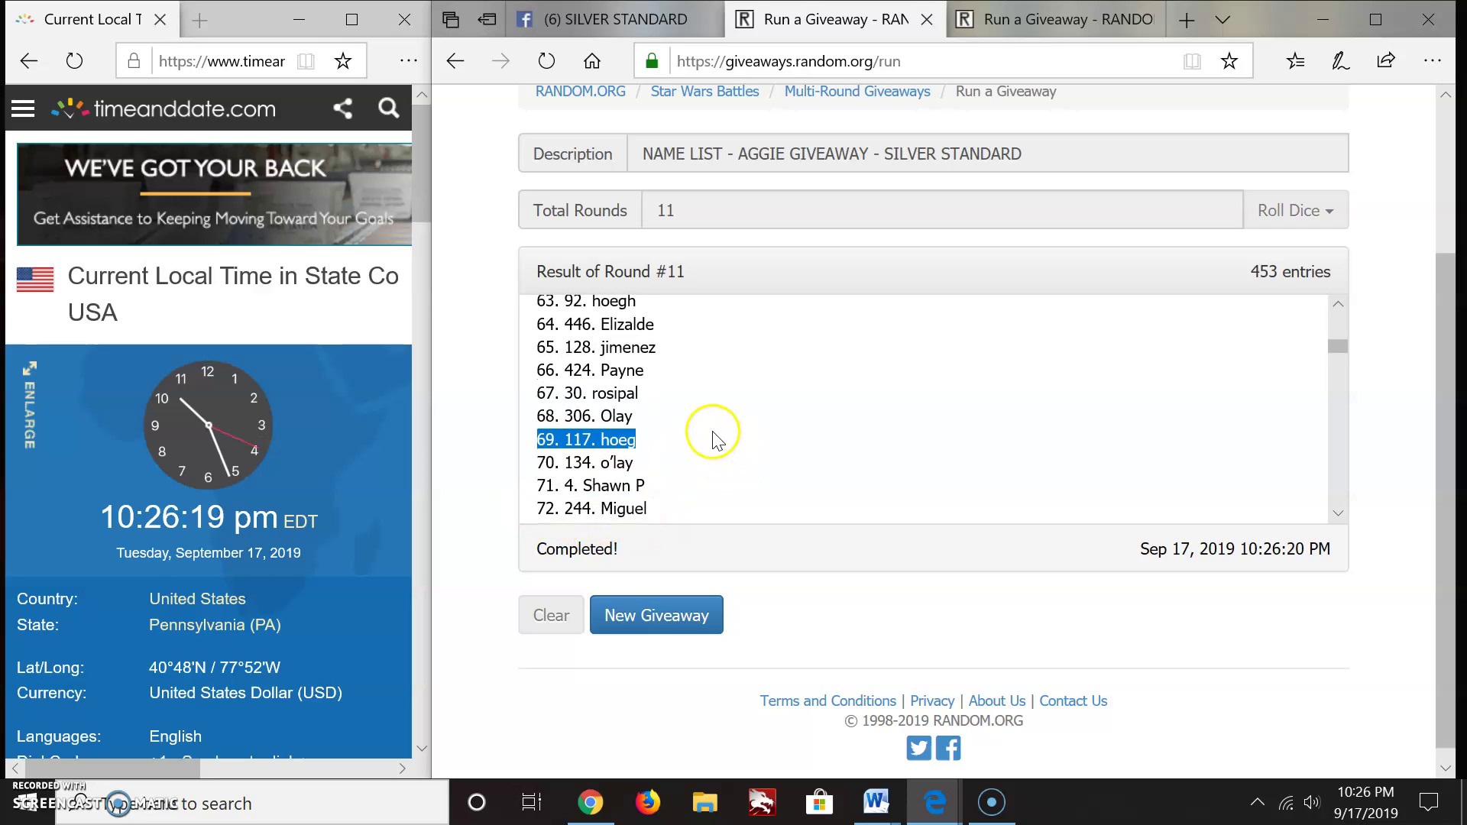
scroll(722, 401, "down", 4)
scroll(725, 379, "down", 3)
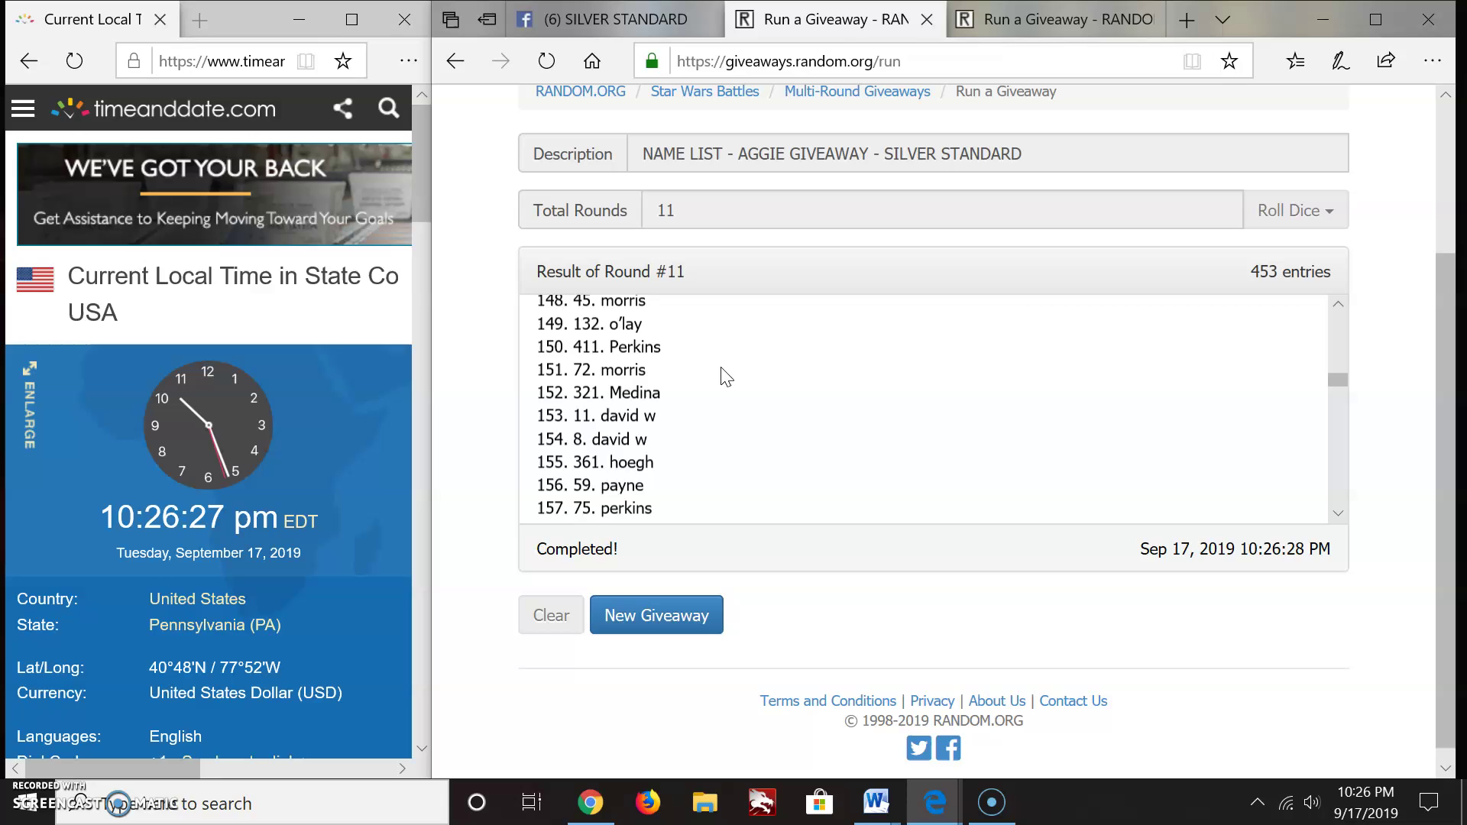
scroll(695, 364, "up", 1)
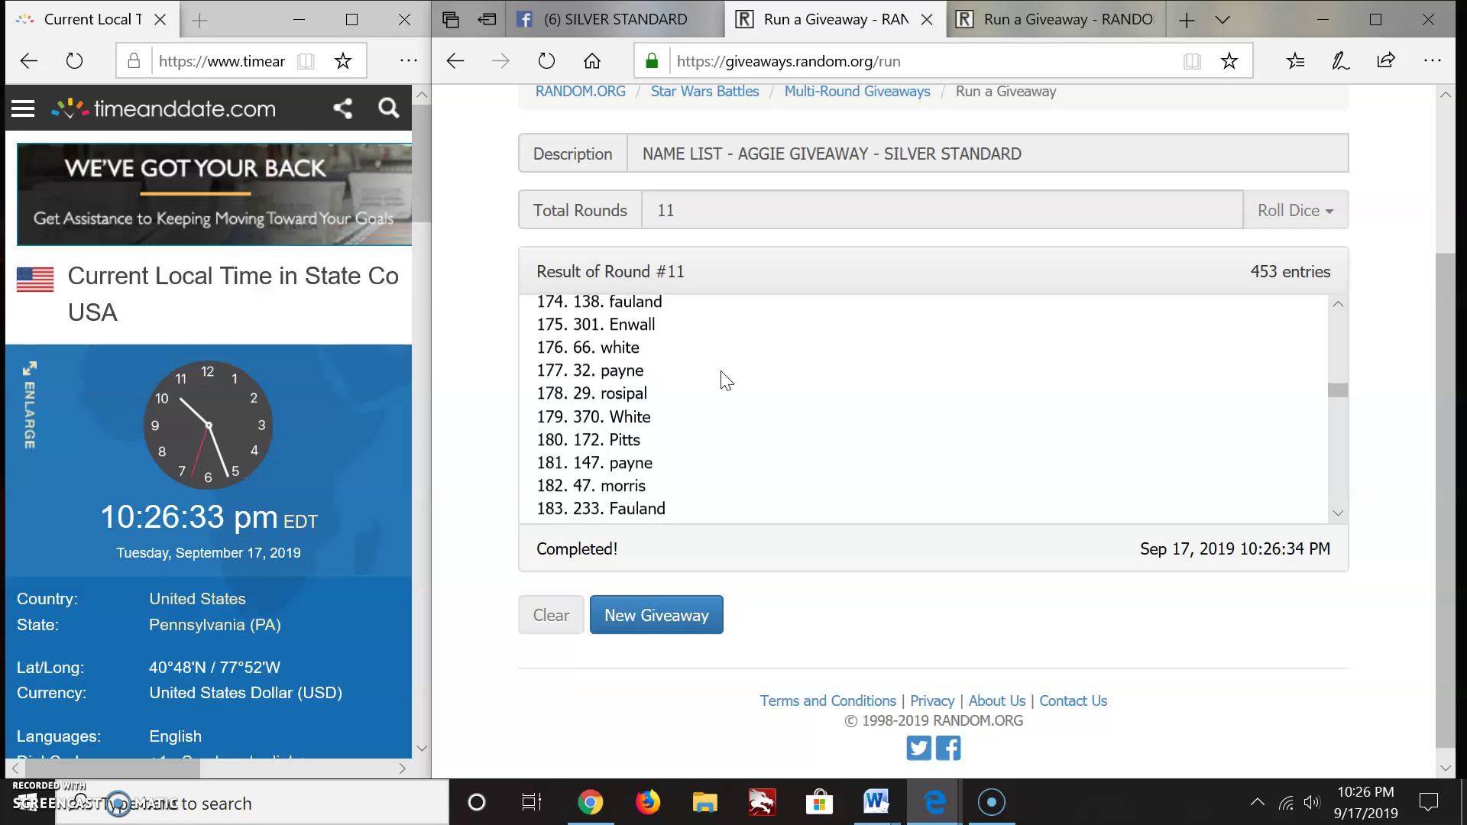
scroll(711, 382, "down", 1)
scroll(710, 384, "down", 1)
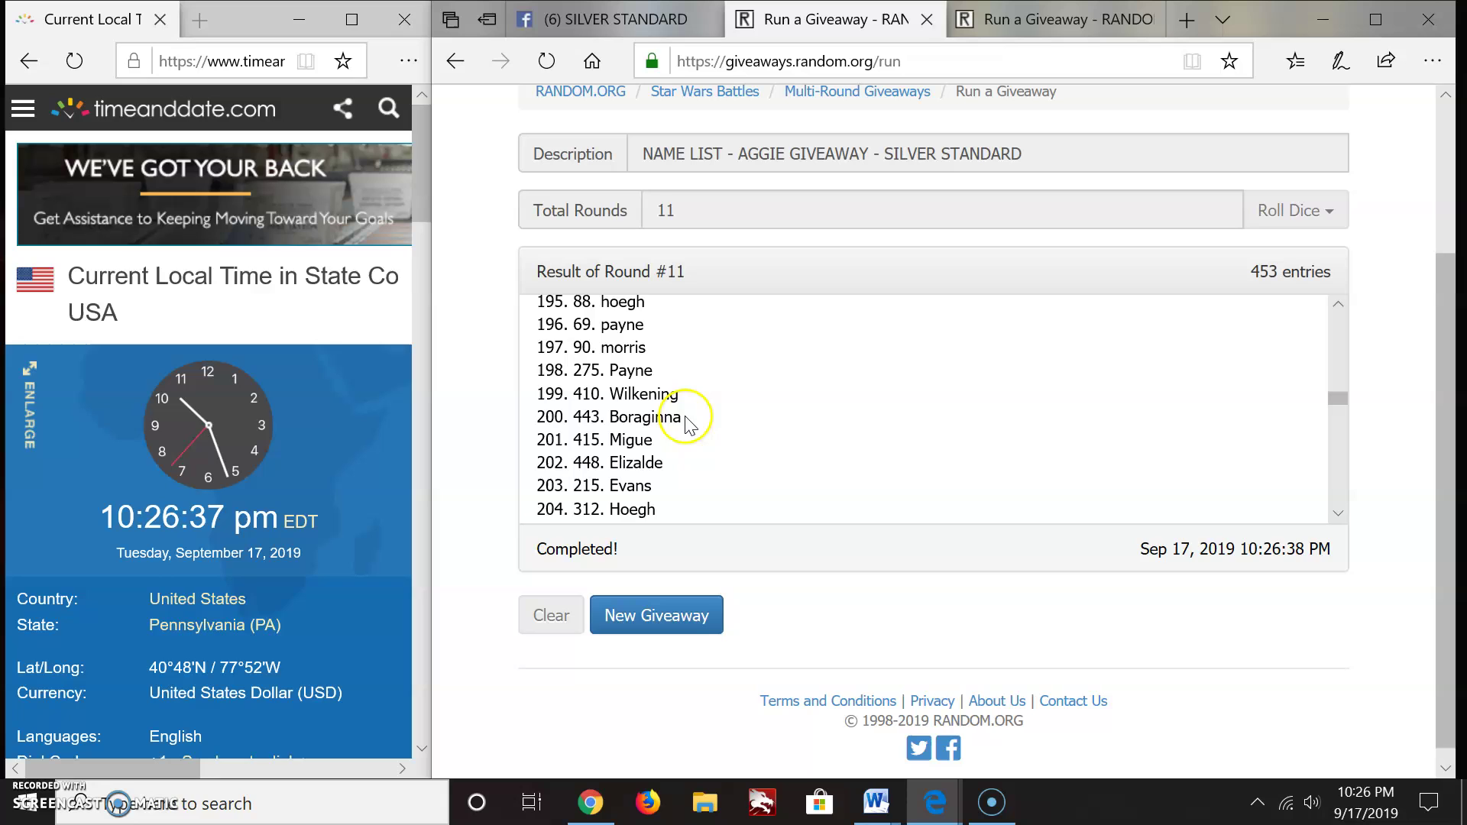
left_click_drag(685, 418, 607, 417)
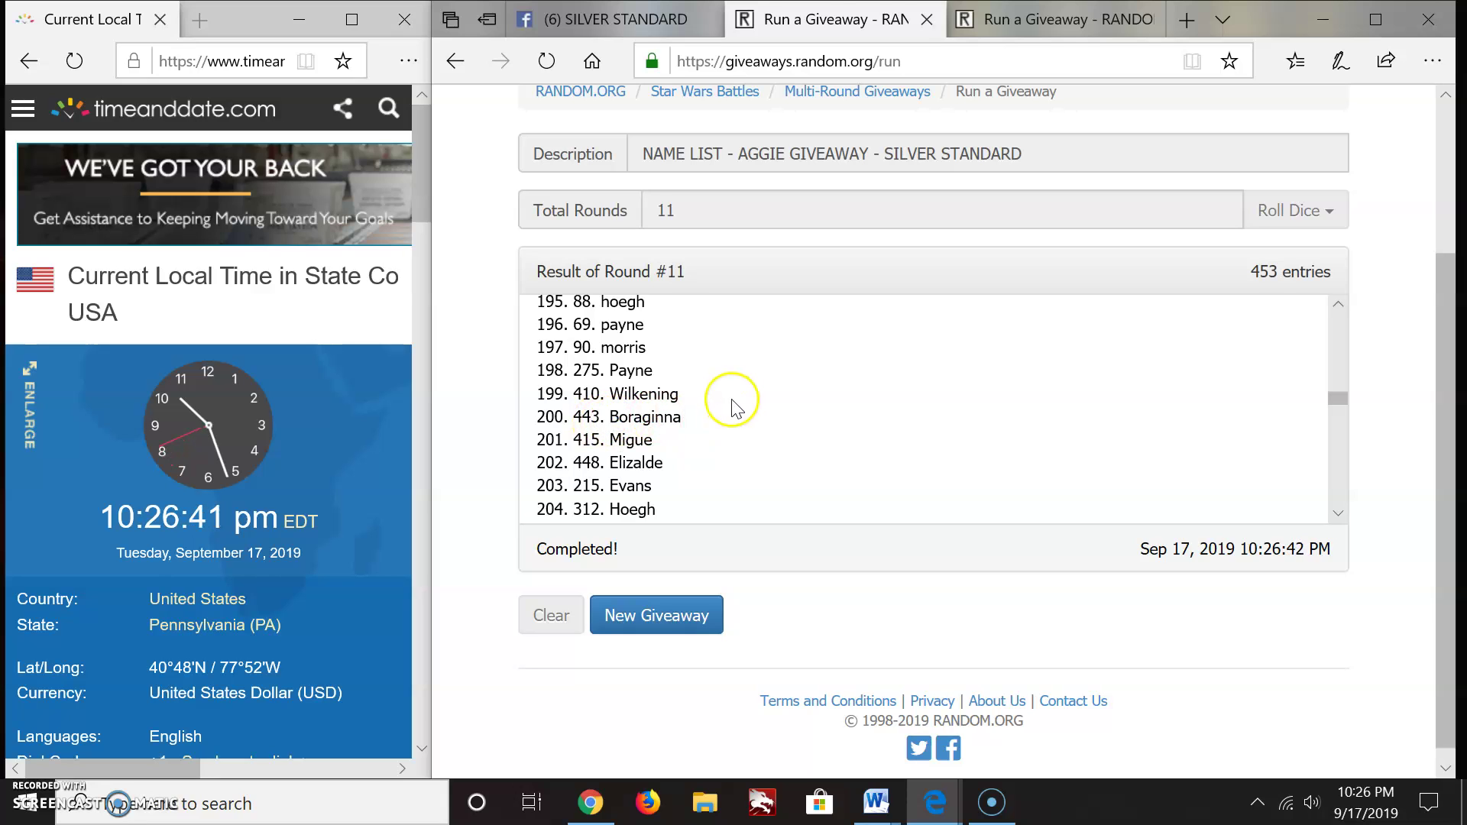
scroll(733, 403, "down", 3)
scroll(734, 404, "down", 2)
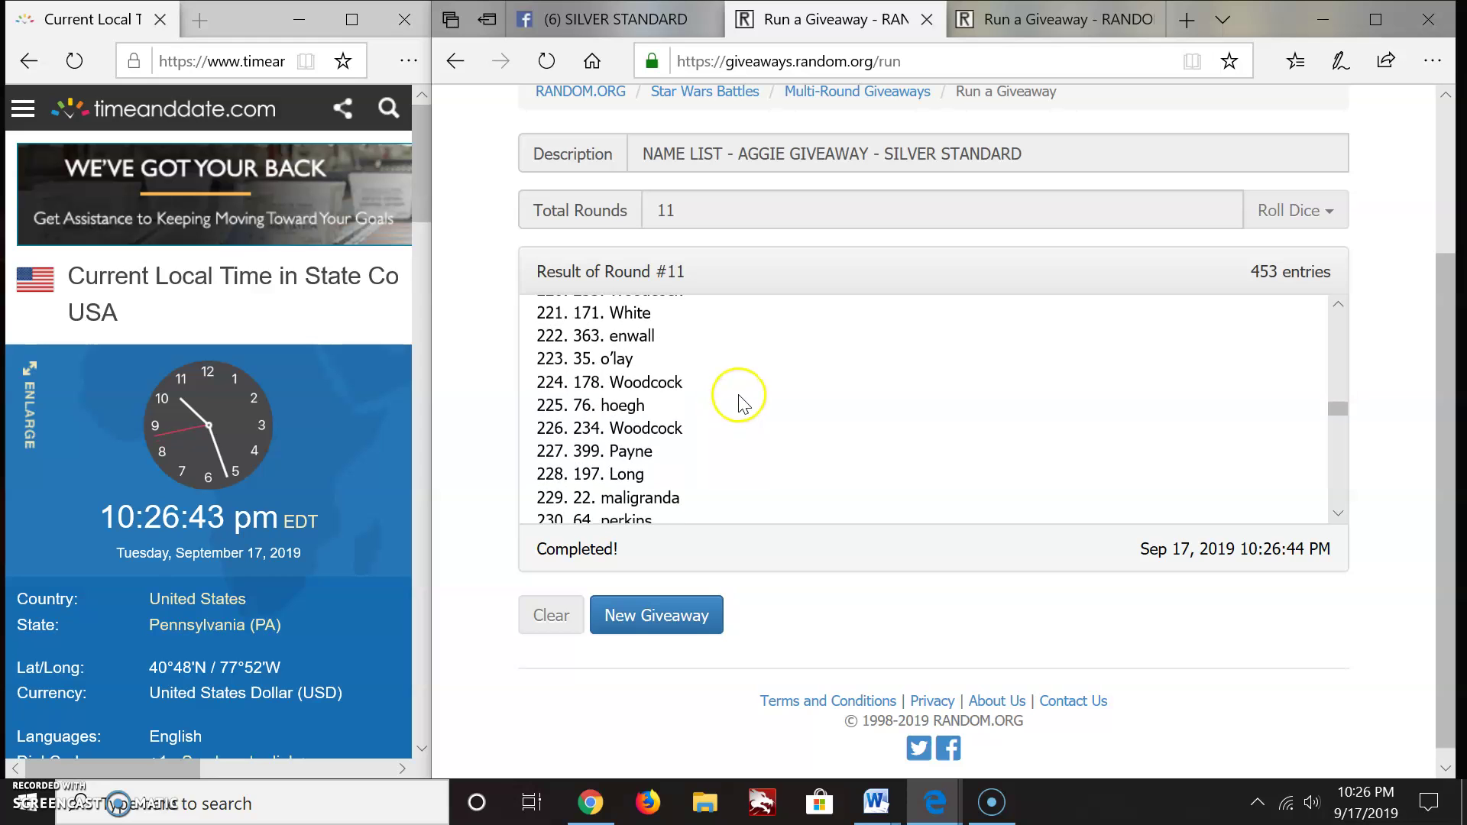
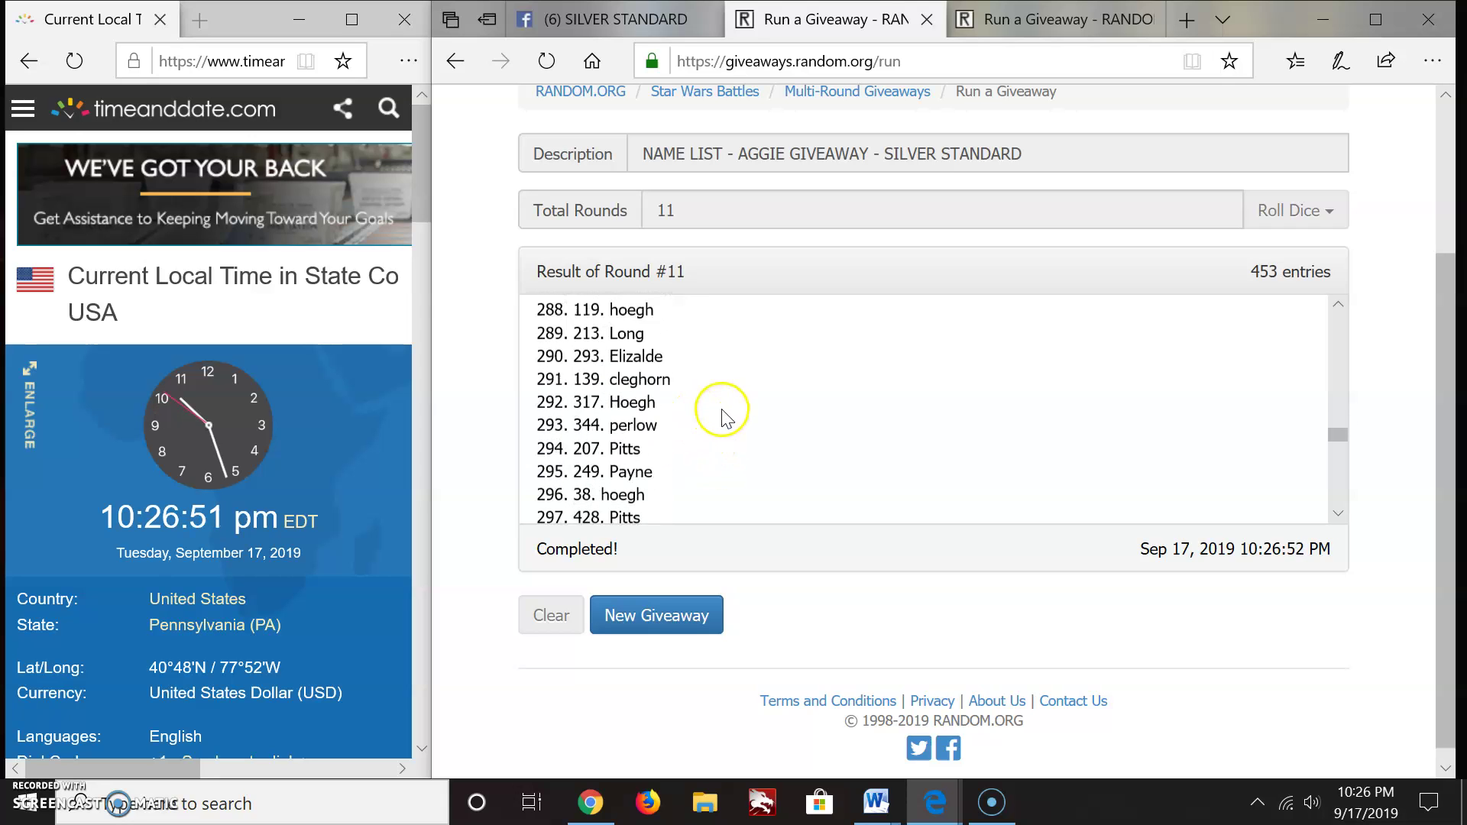
scroll(722, 412, "down", 3)
scroll(723, 413, "down", 3)
scroll(722, 413, "down", 2)
scroll(725, 415, "down", 2)
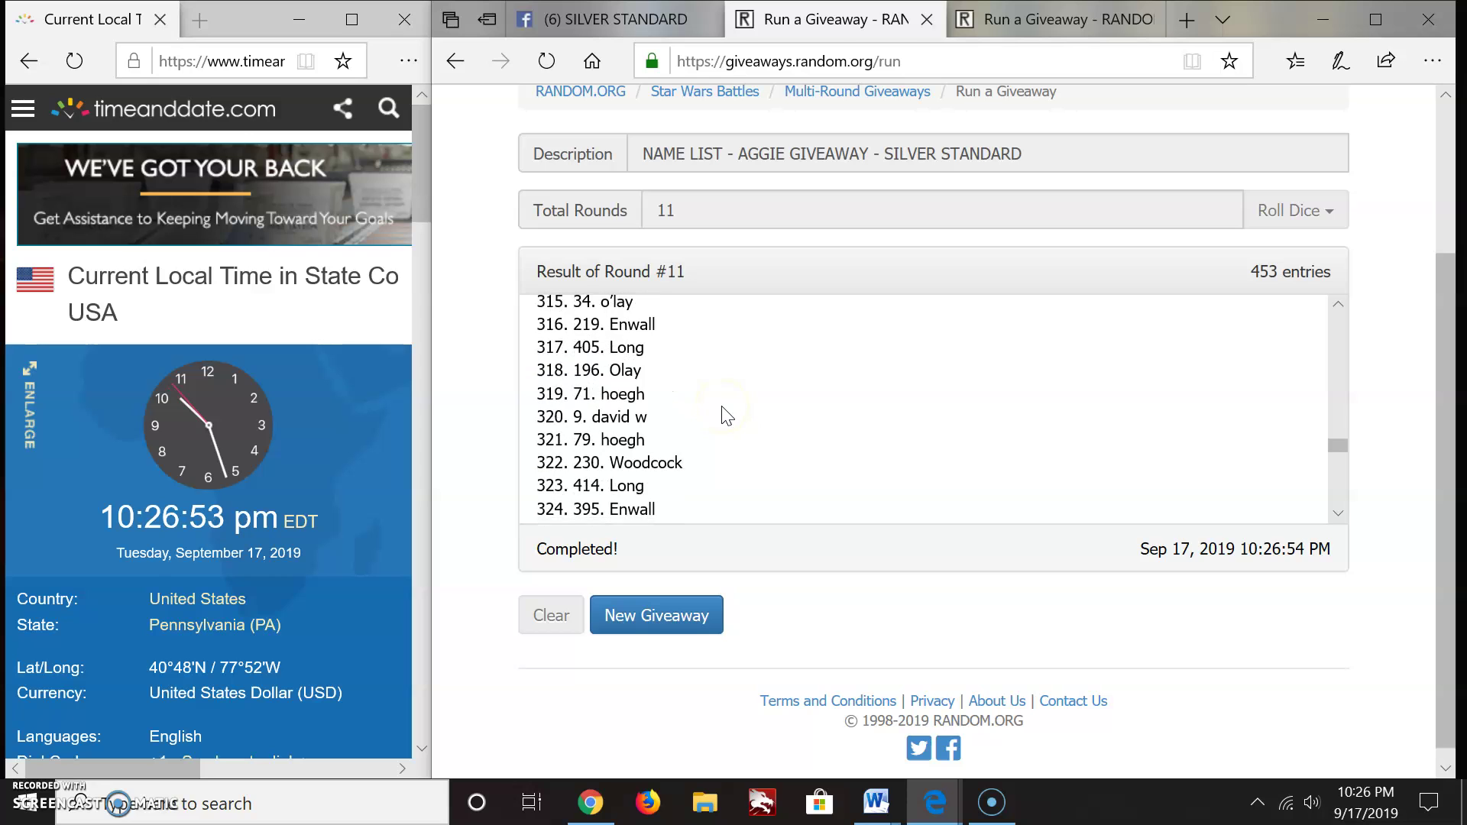
scroll(726, 415, "down", 3)
scroll(726, 415, "down", 3)
scroll(726, 416, "down", 2)
scroll(725, 415, "down", 2)
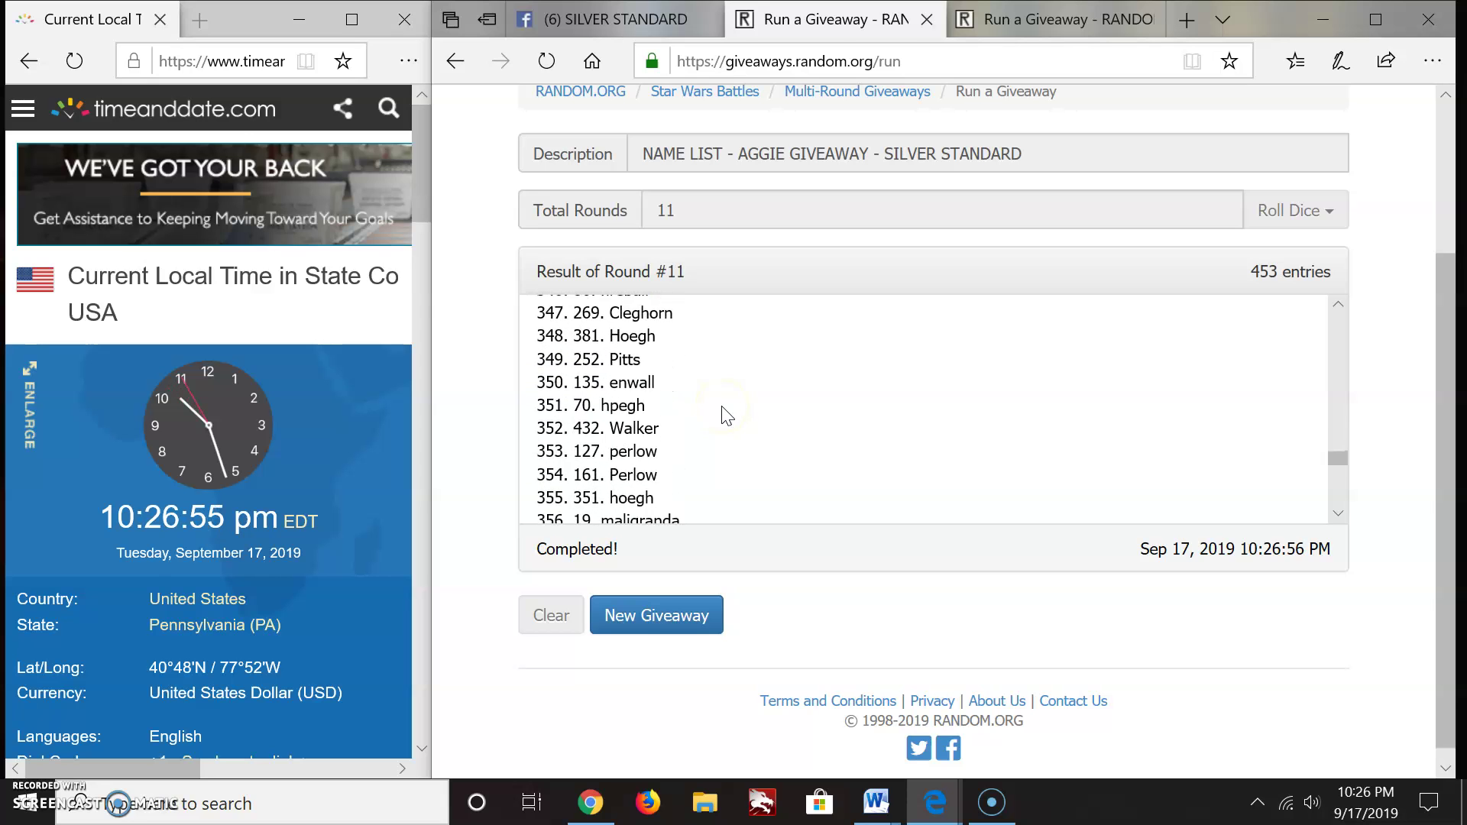
scroll(725, 415, "down", 3)
scroll(725, 414, "down", 3)
scroll(725, 416, "down", 2)
scroll(726, 415, "down", 2)
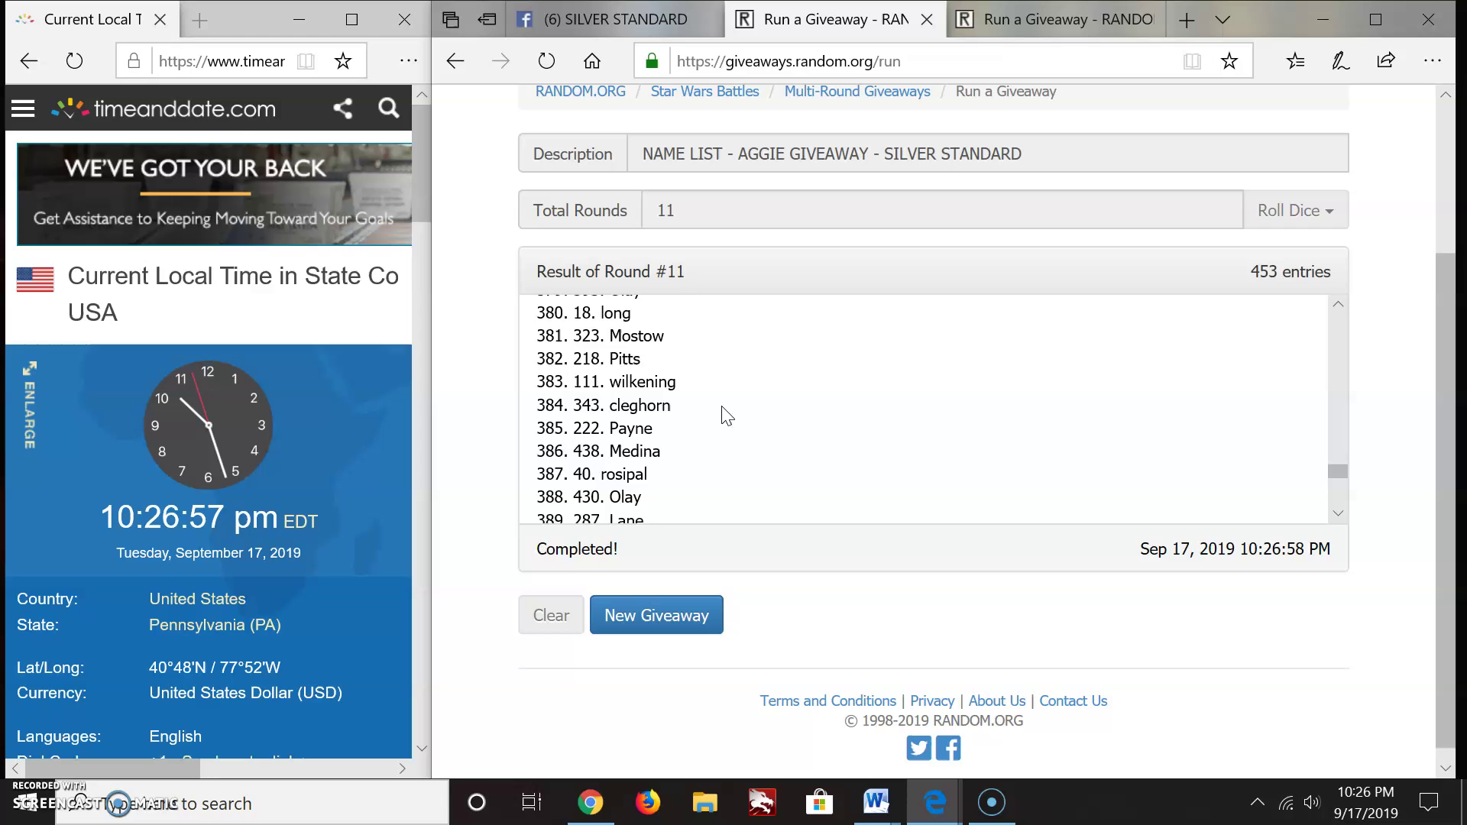
scroll(725, 415, "down", 3)
scroll(726, 414, "down", 3)
scroll(726, 415, "down", 3)
scroll(729, 407, "down", 3)
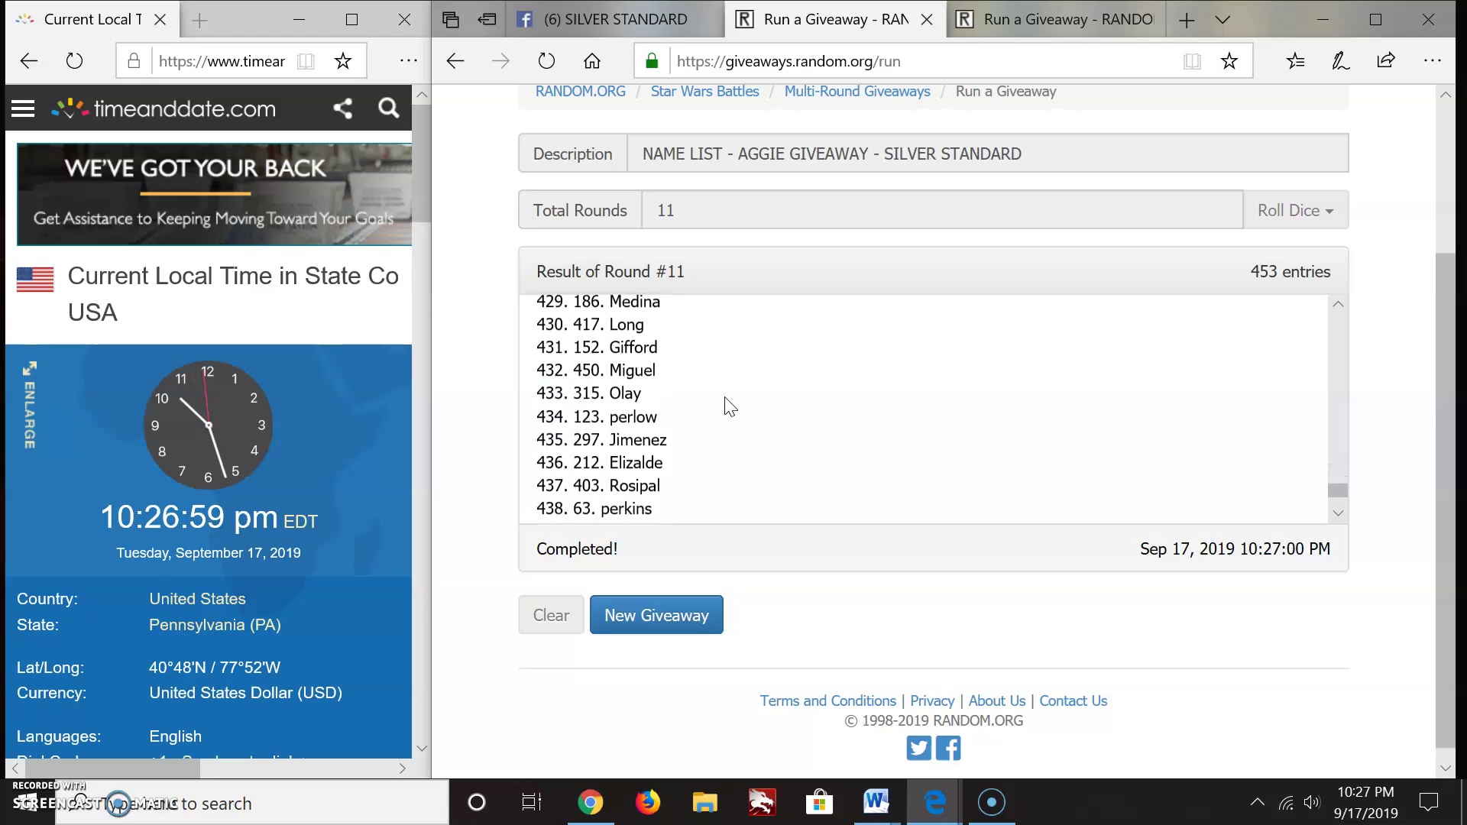
scroll(728, 406, "down", 3)
scroll(729, 407, "down", 3)
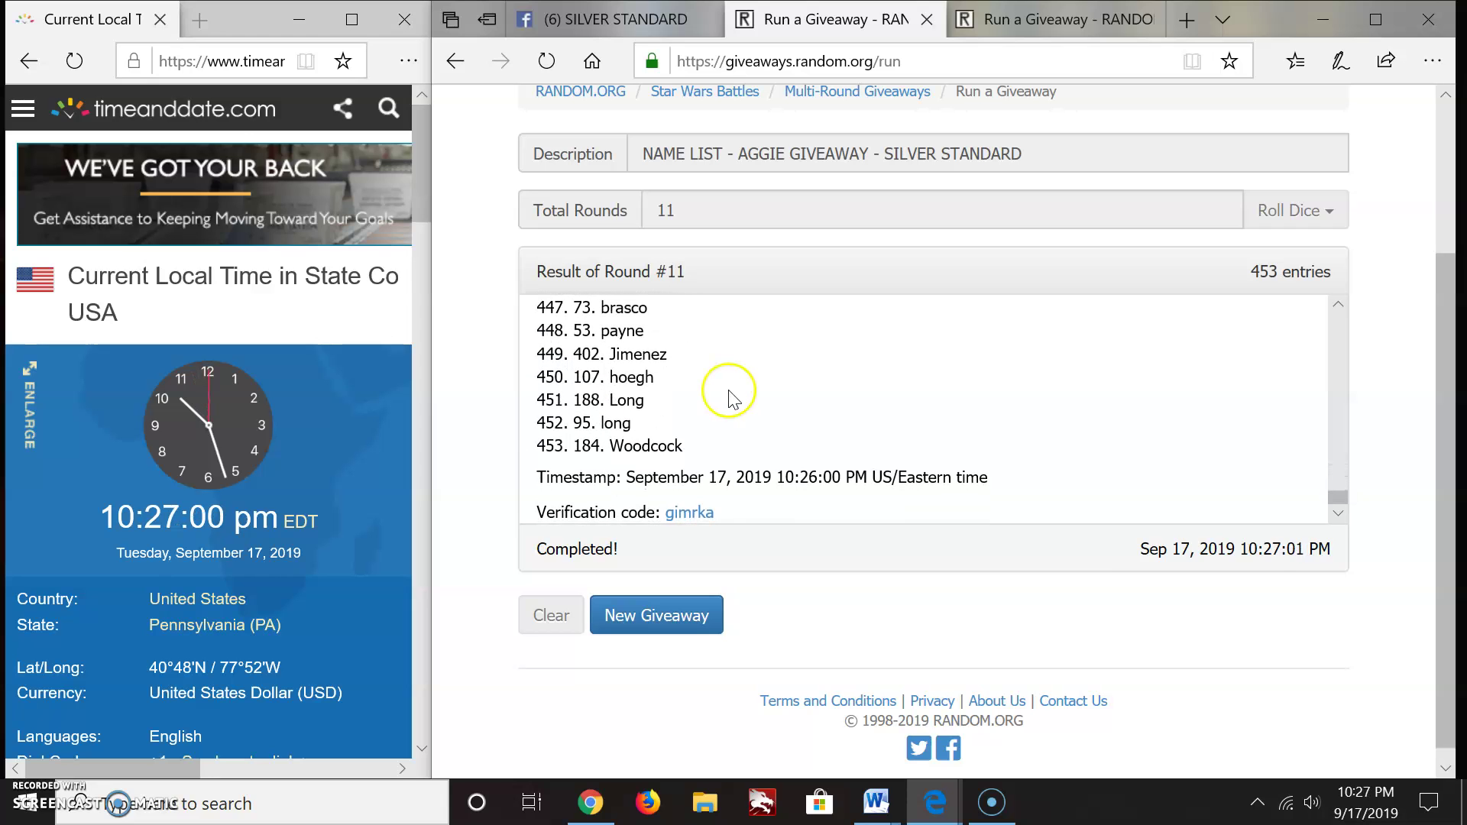
Confirm the gimrka verification succeeded and copy its verification link address
left_click(689, 512)
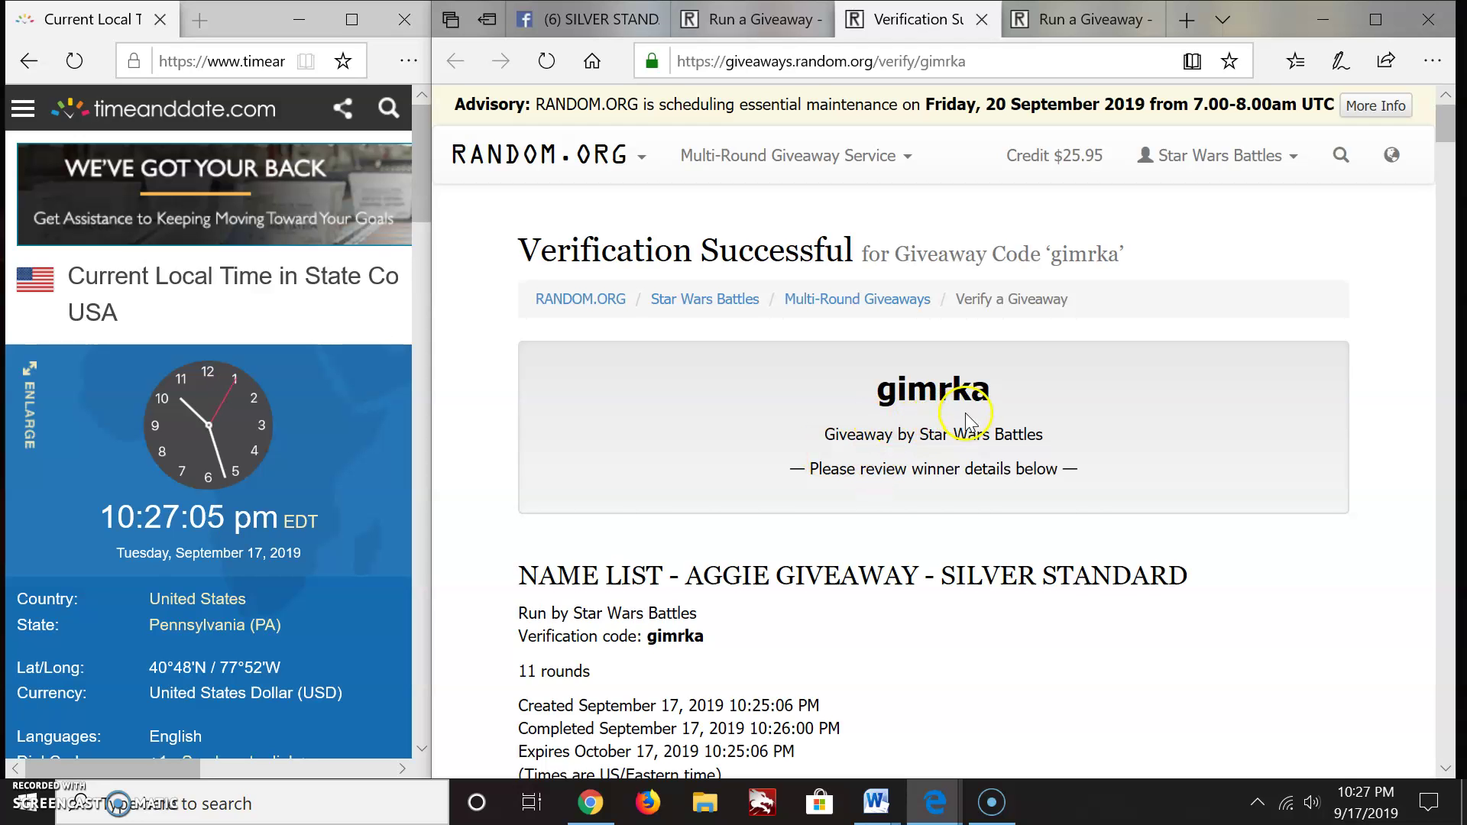
scroll(965, 419, "down", 3)
scroll(864, 501, "down", 5)
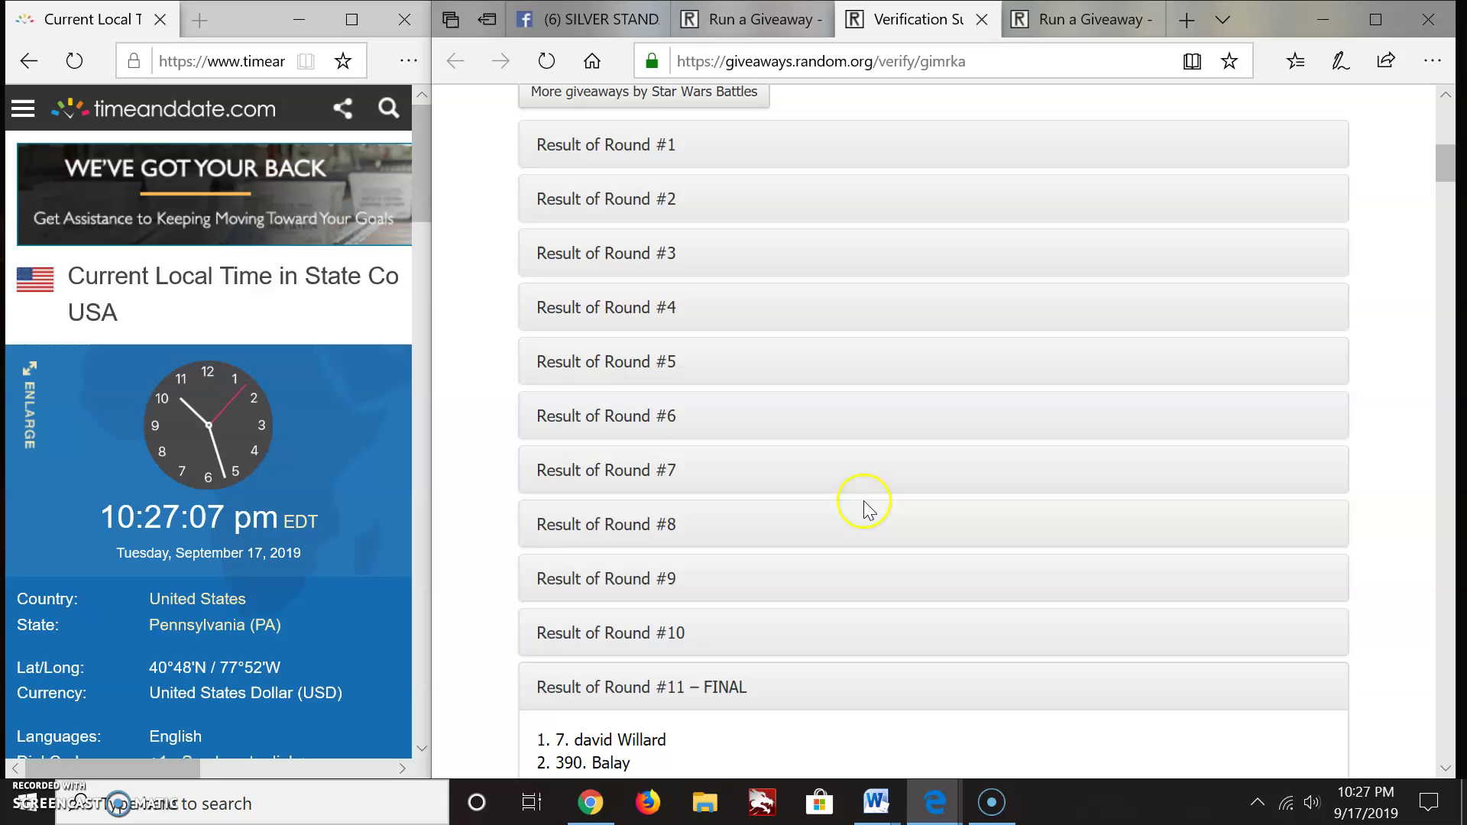
scroll(596, 595, "down", 2)
left_click_drag(537, 632, 722, 632)
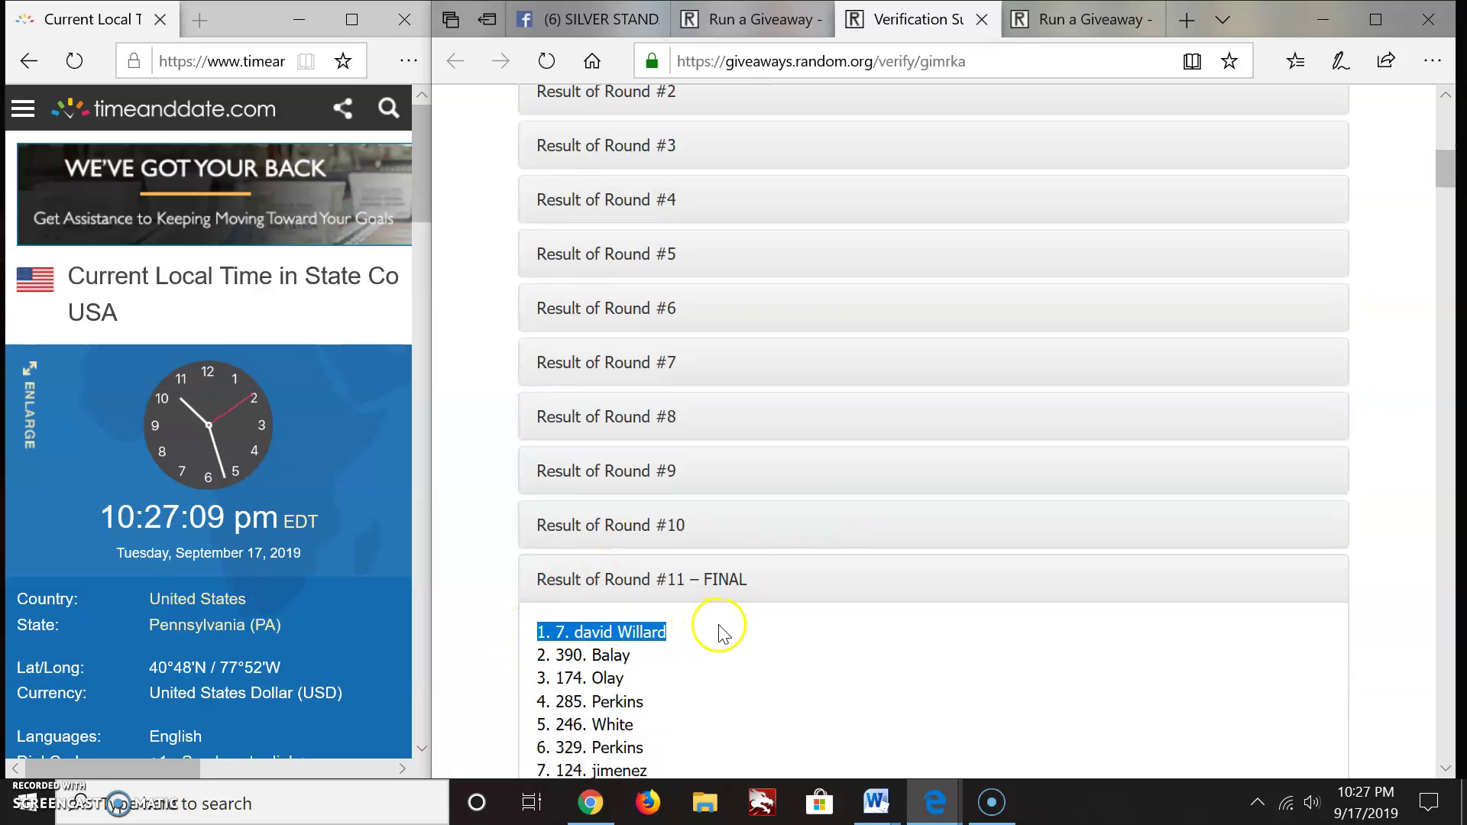
scroll(729, 596, "down", 8)
scroll(745, 538, "down", 10)
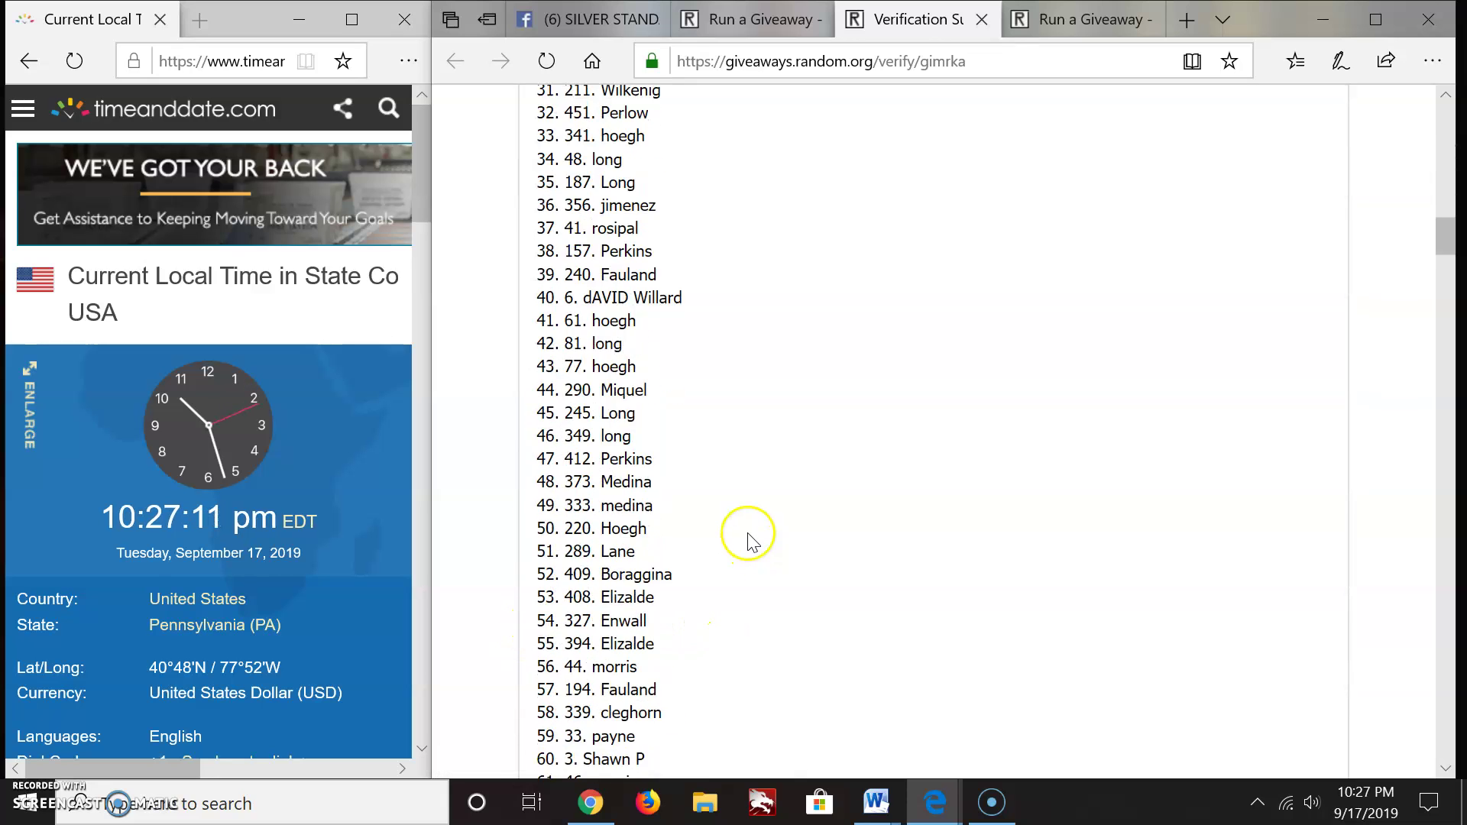
scroll(751, 533, "down", 6)
scroll(751, 533, "down", 8)
scroll(791, 527, "up", 5)
scroll(802, 172, "up", 5)
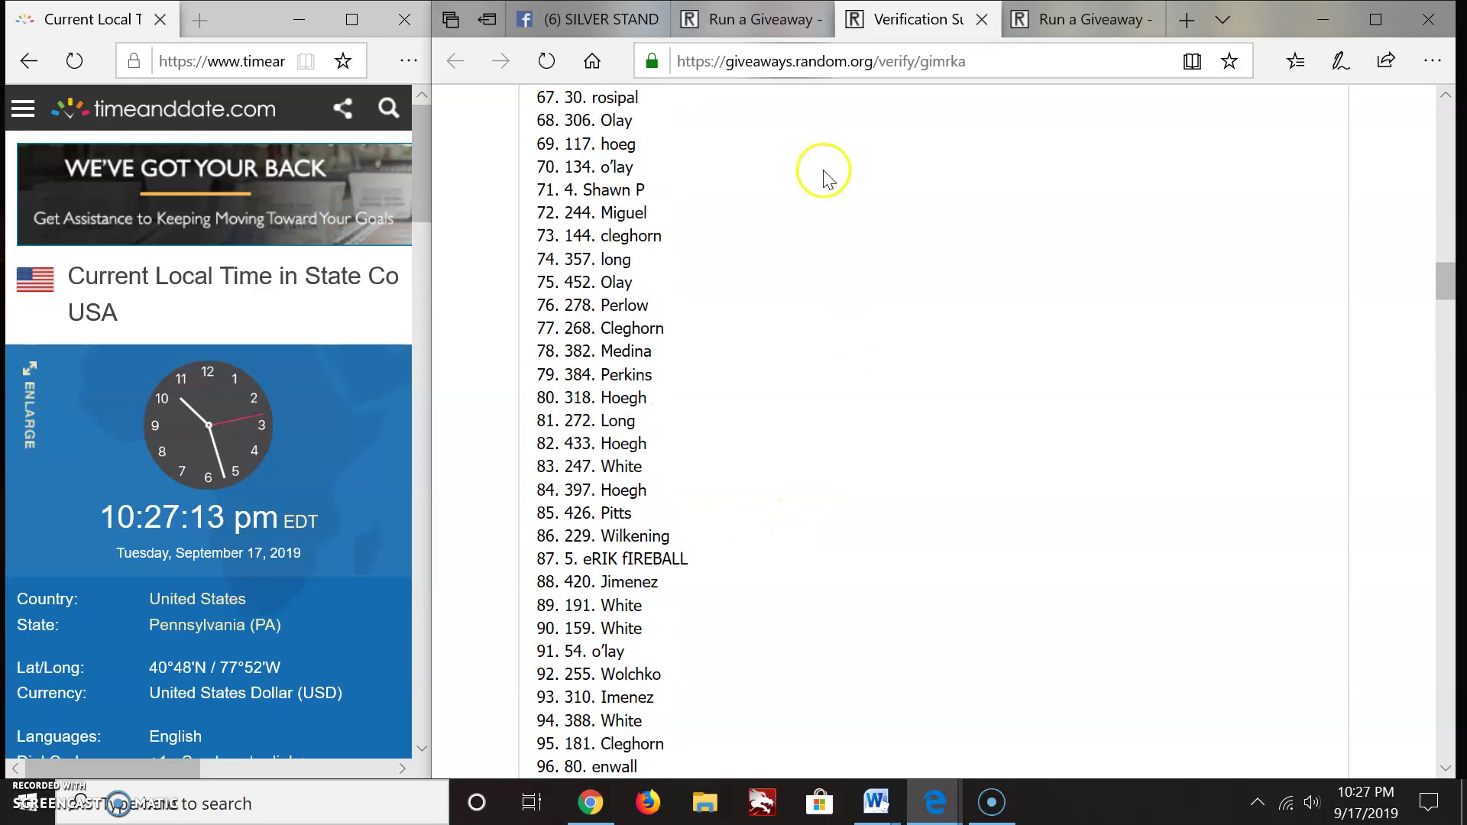
left_click(753, 19)
right_click(689, 513)
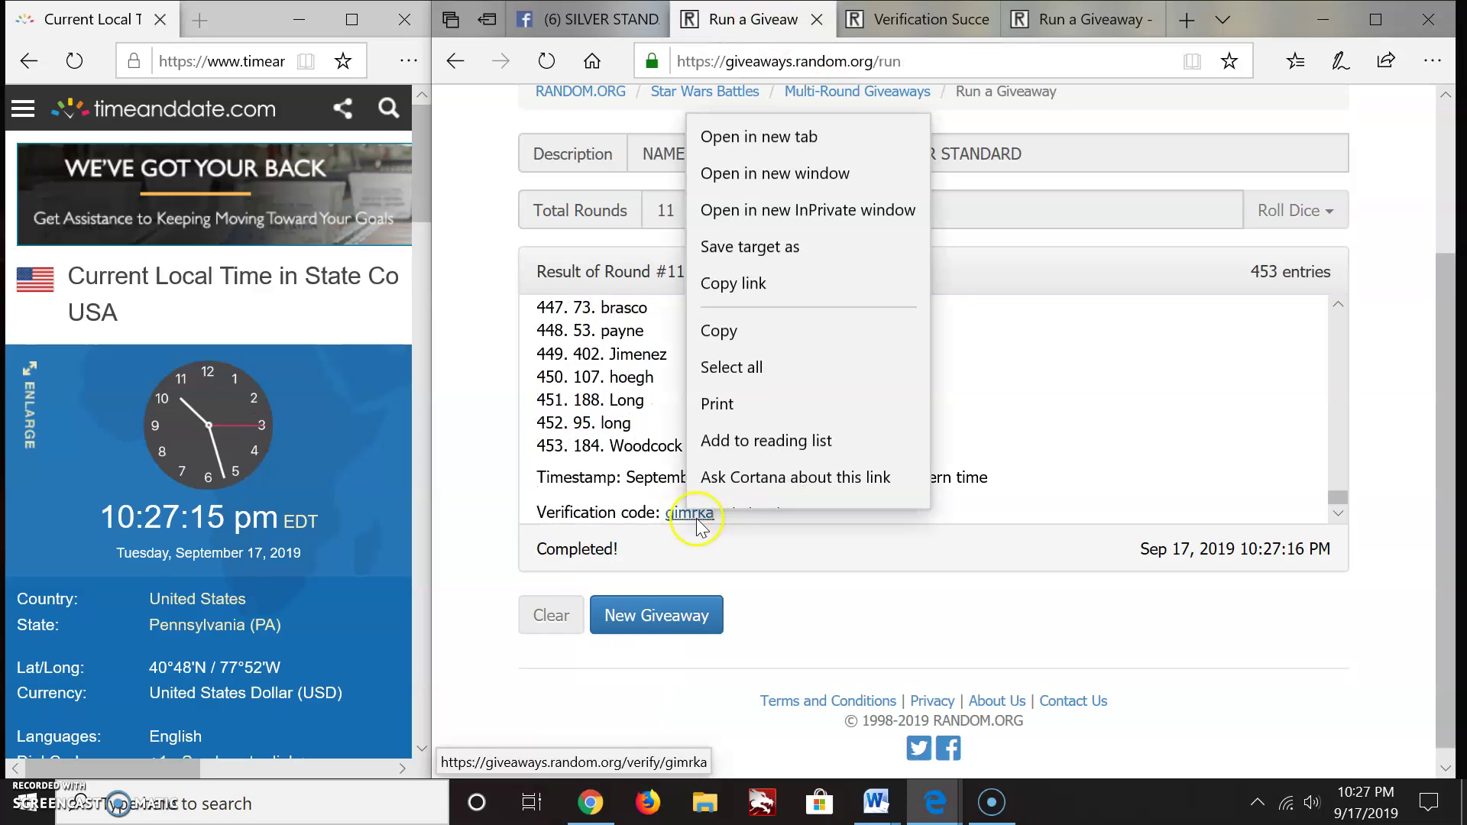
left_click(719, 304)
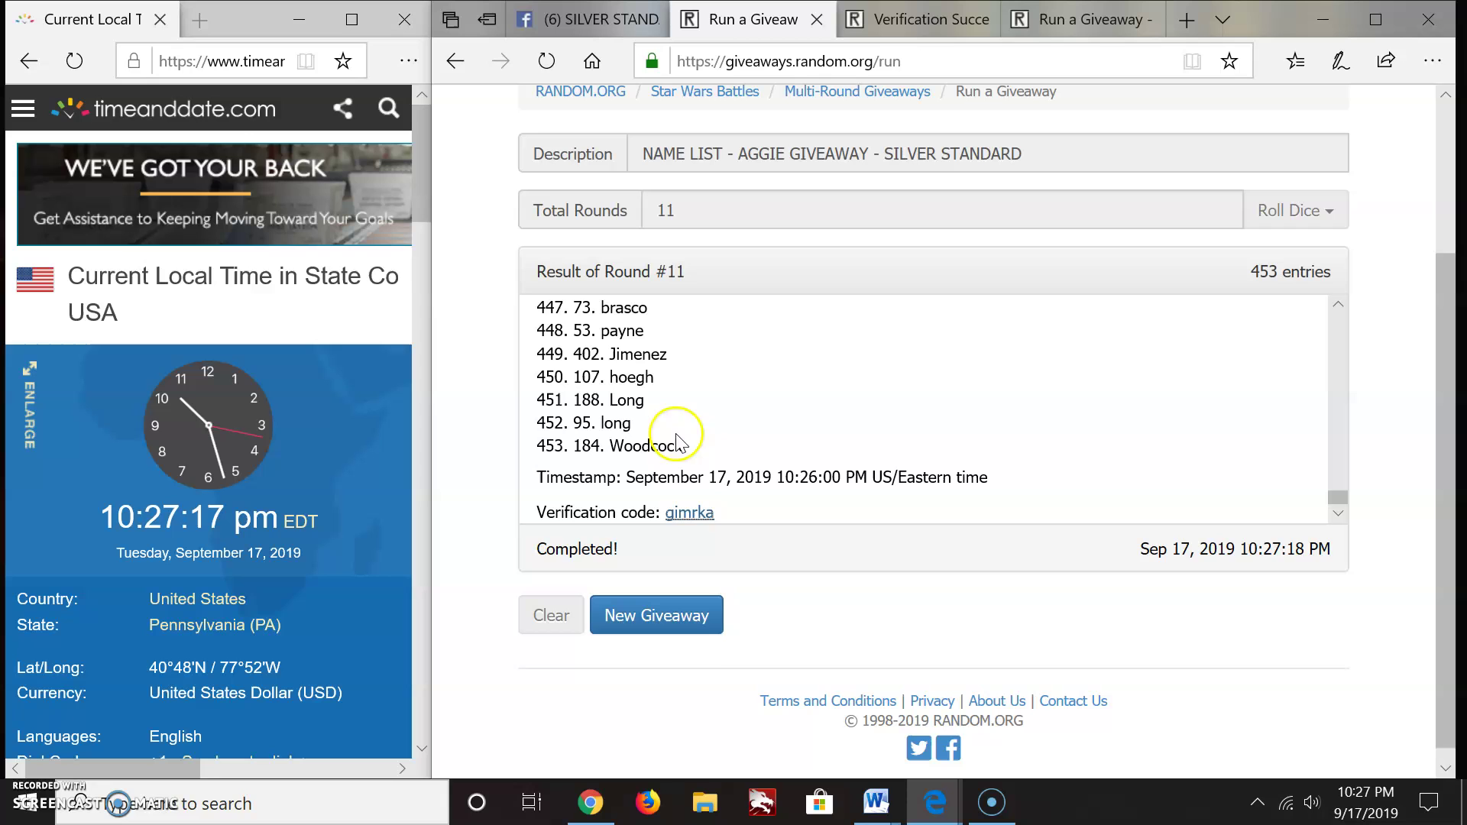
right_click(677, 519)
left_click(809, 296)
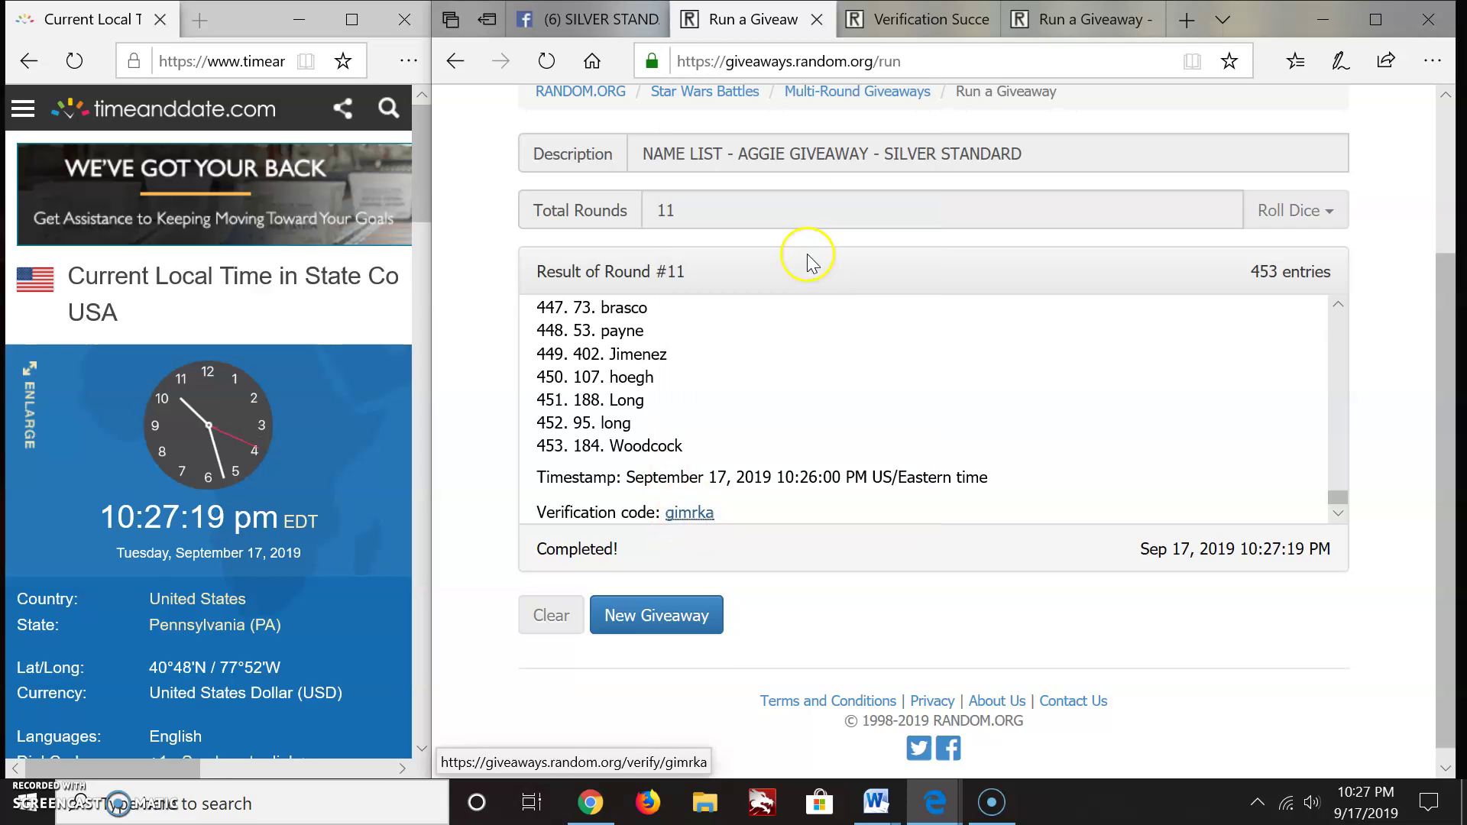
Comment 'NAME LIST WINNERS:', then the gimrka verification link, then the final-round big-winner notice
left_click(587, 20)
scroll(871, 516, "down", 5)
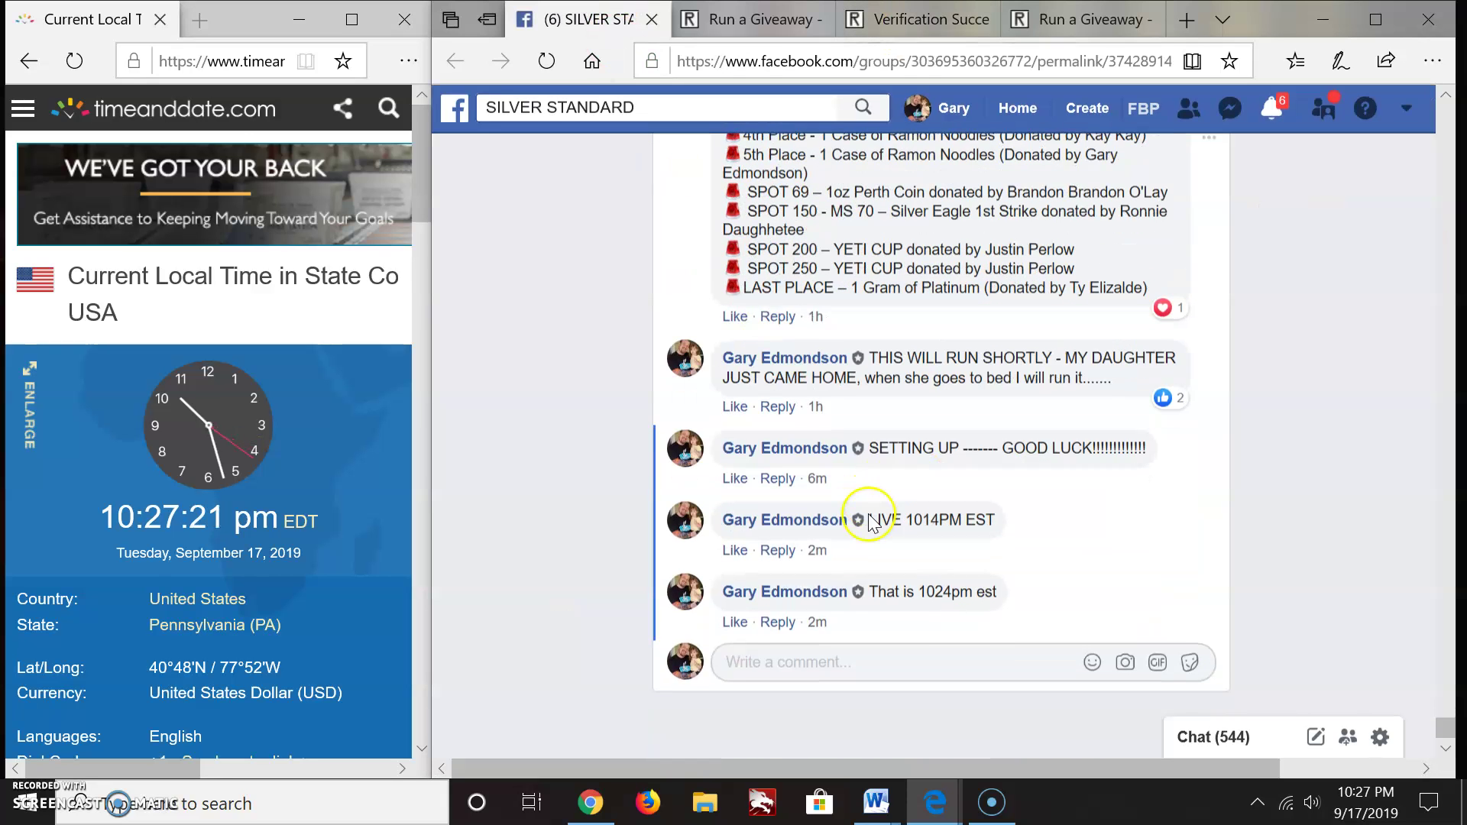
scroll(871, 522, "down", 1)
type("NAME")
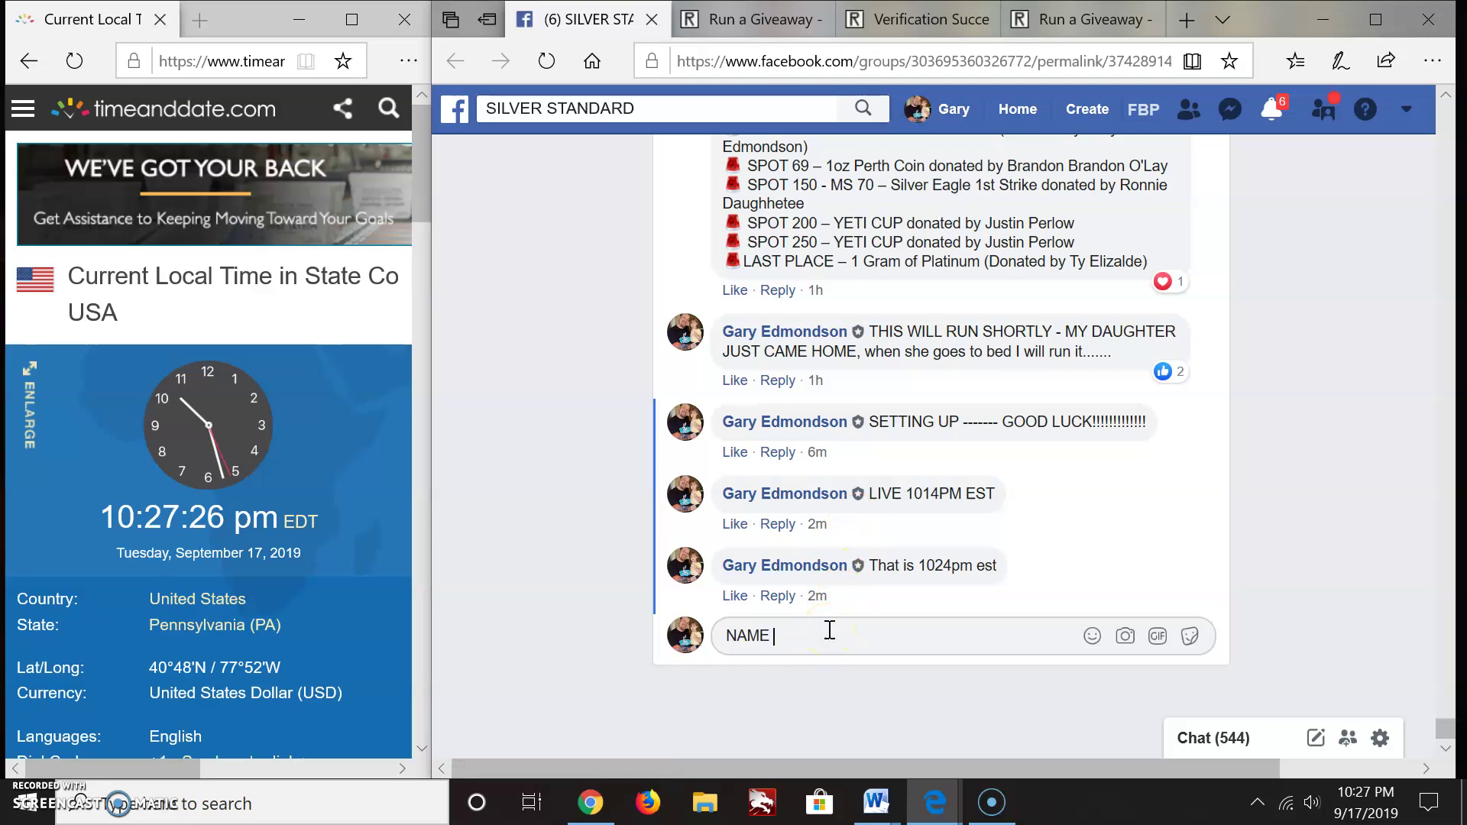
type("LIST WINNERS")
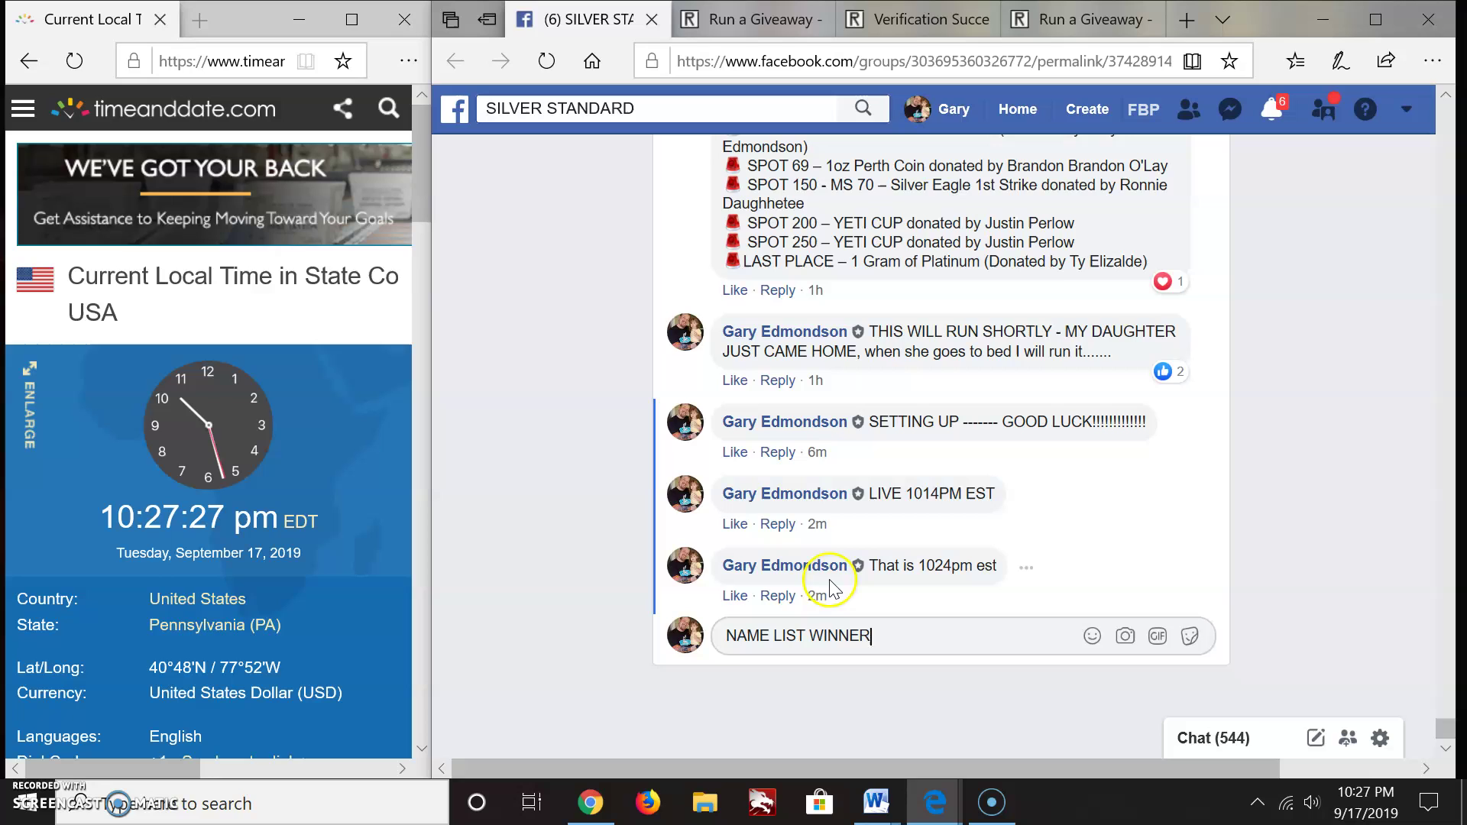
type(":")
key("Return")
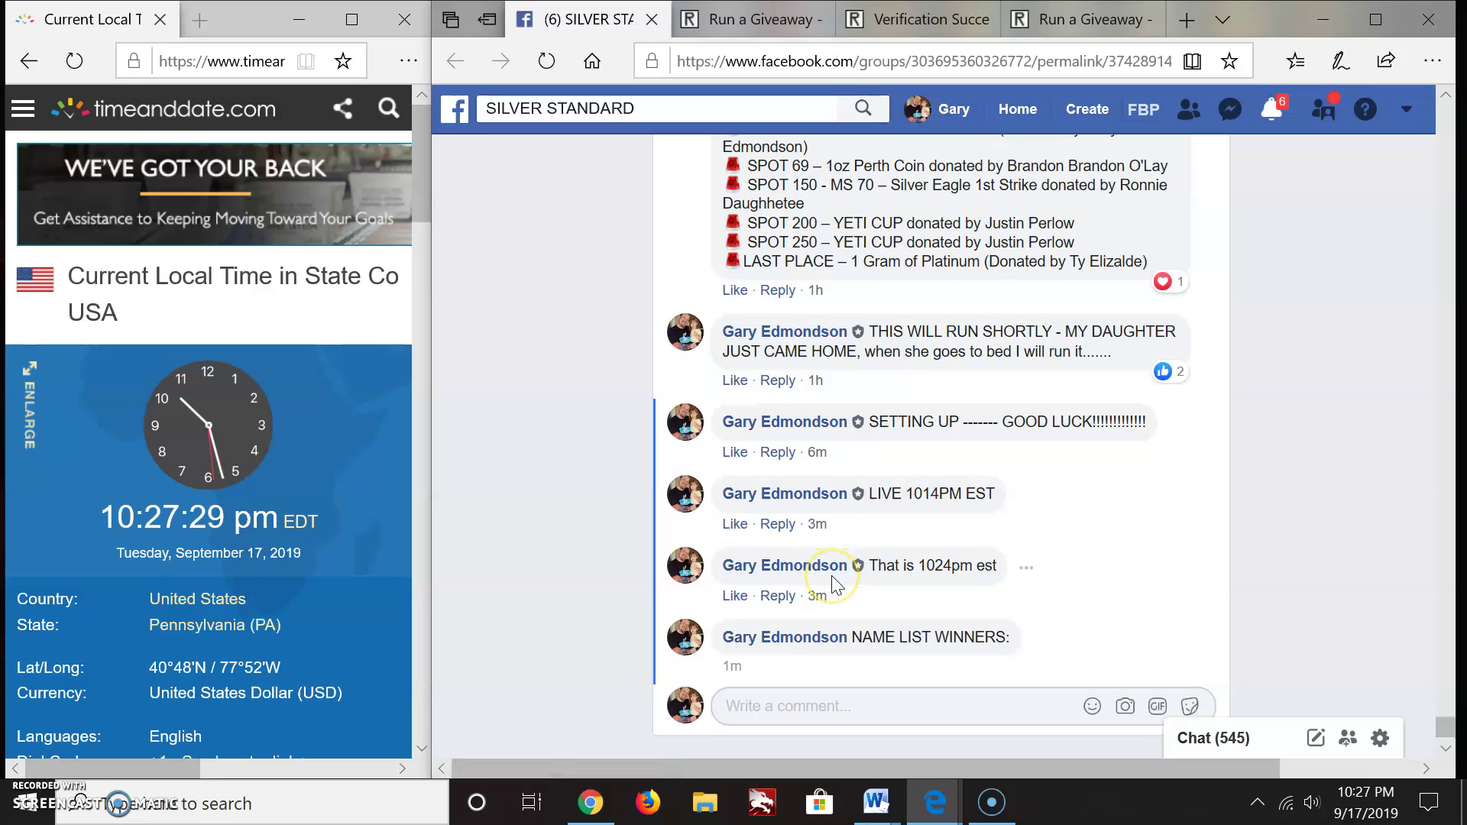
type("https://giveaways.random.org/verify/gimrka")
key("Return")
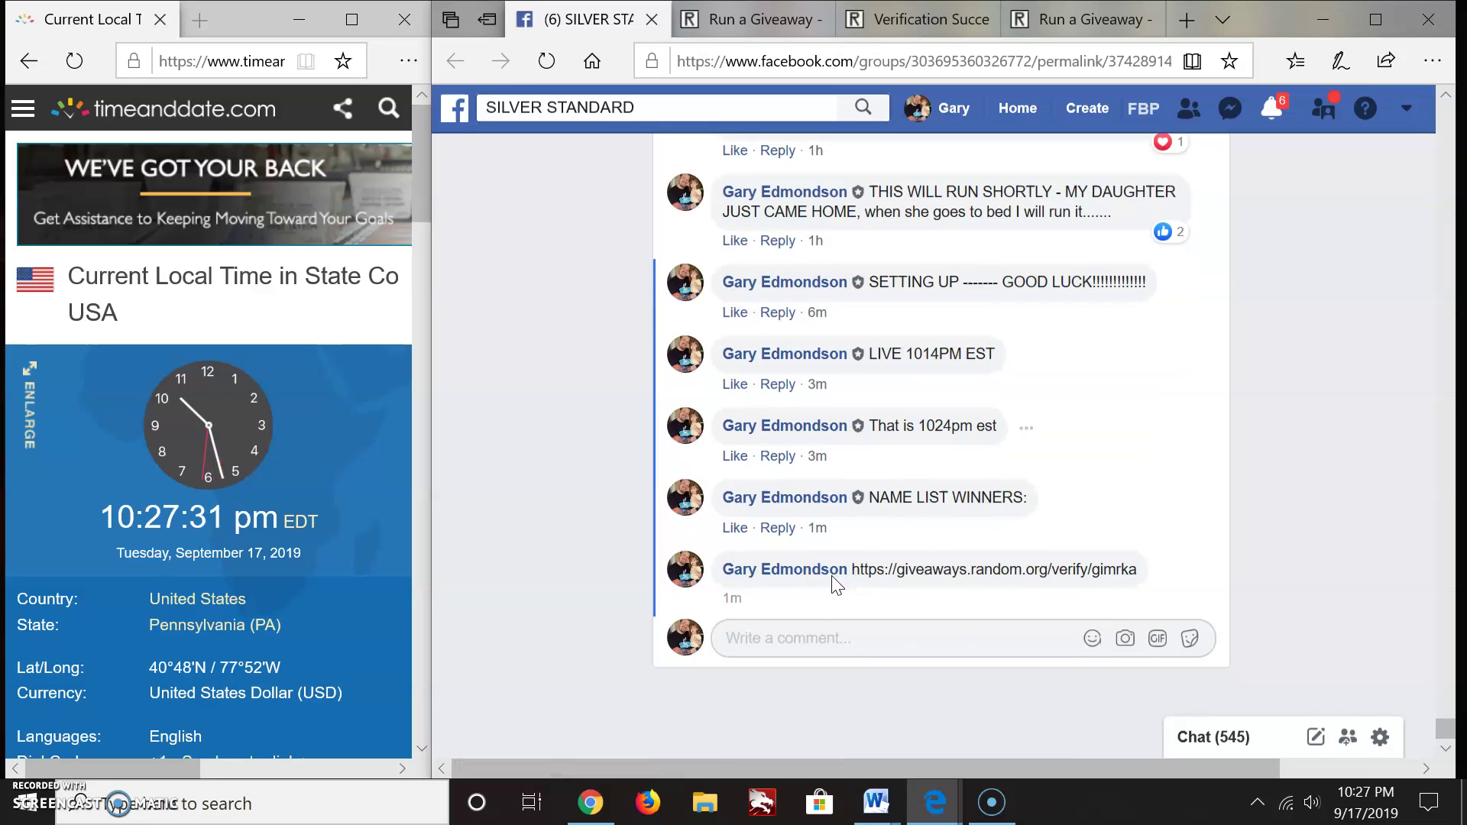
type("TOP ")
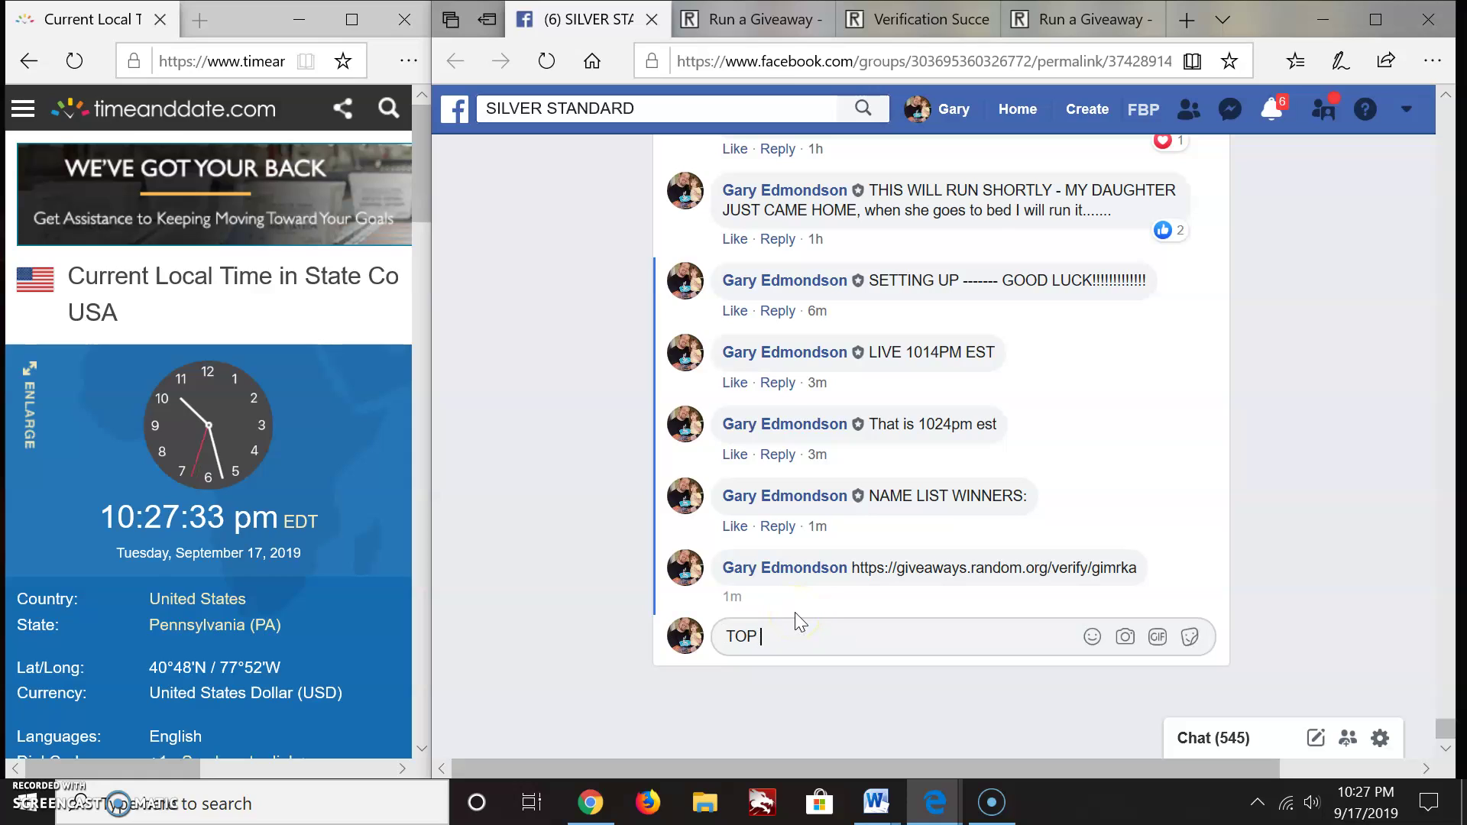
type("PERSON IN FINAL ")
type("ROUND ")
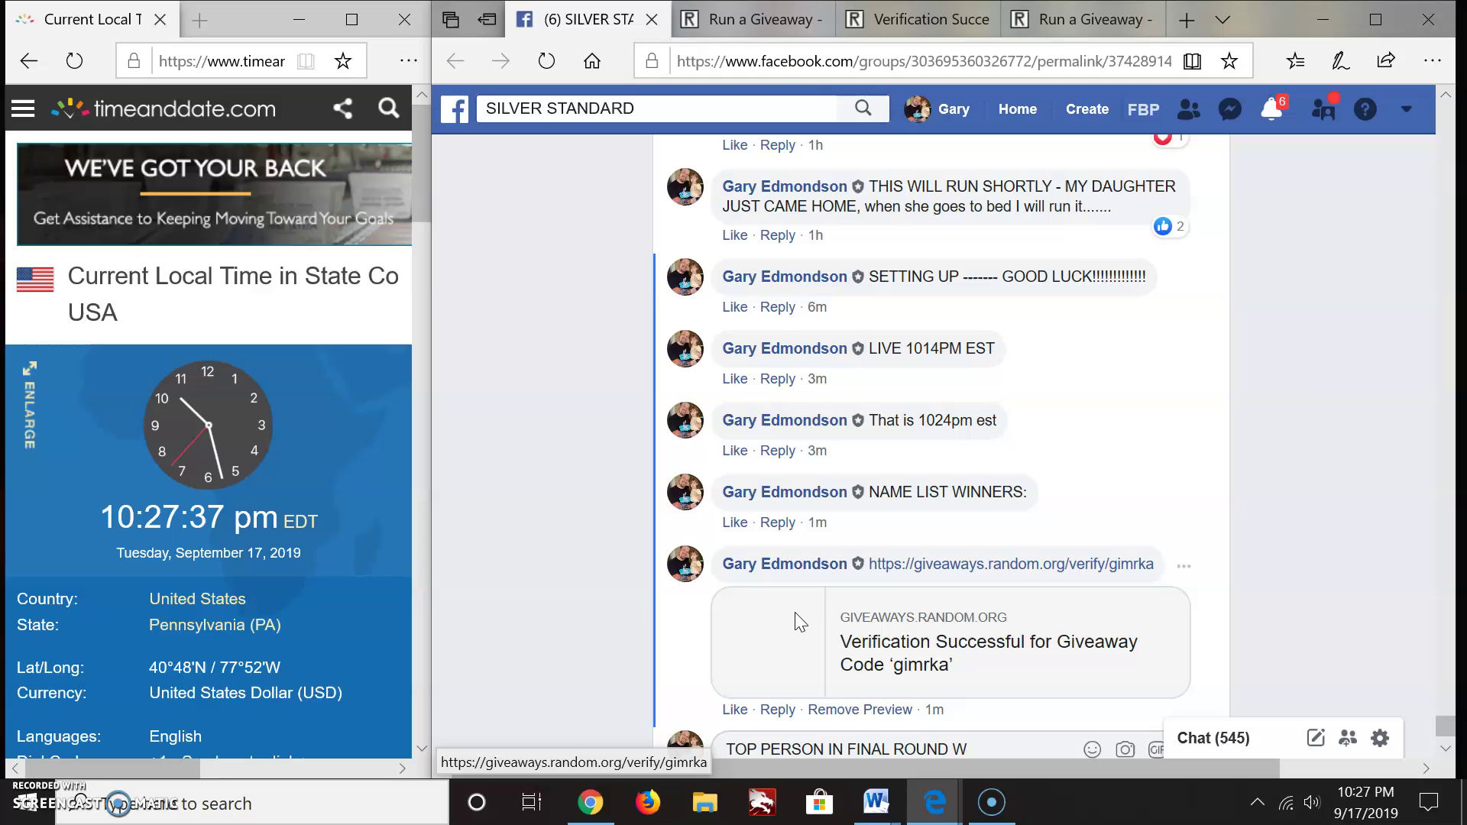
type("WILL BE THE ")
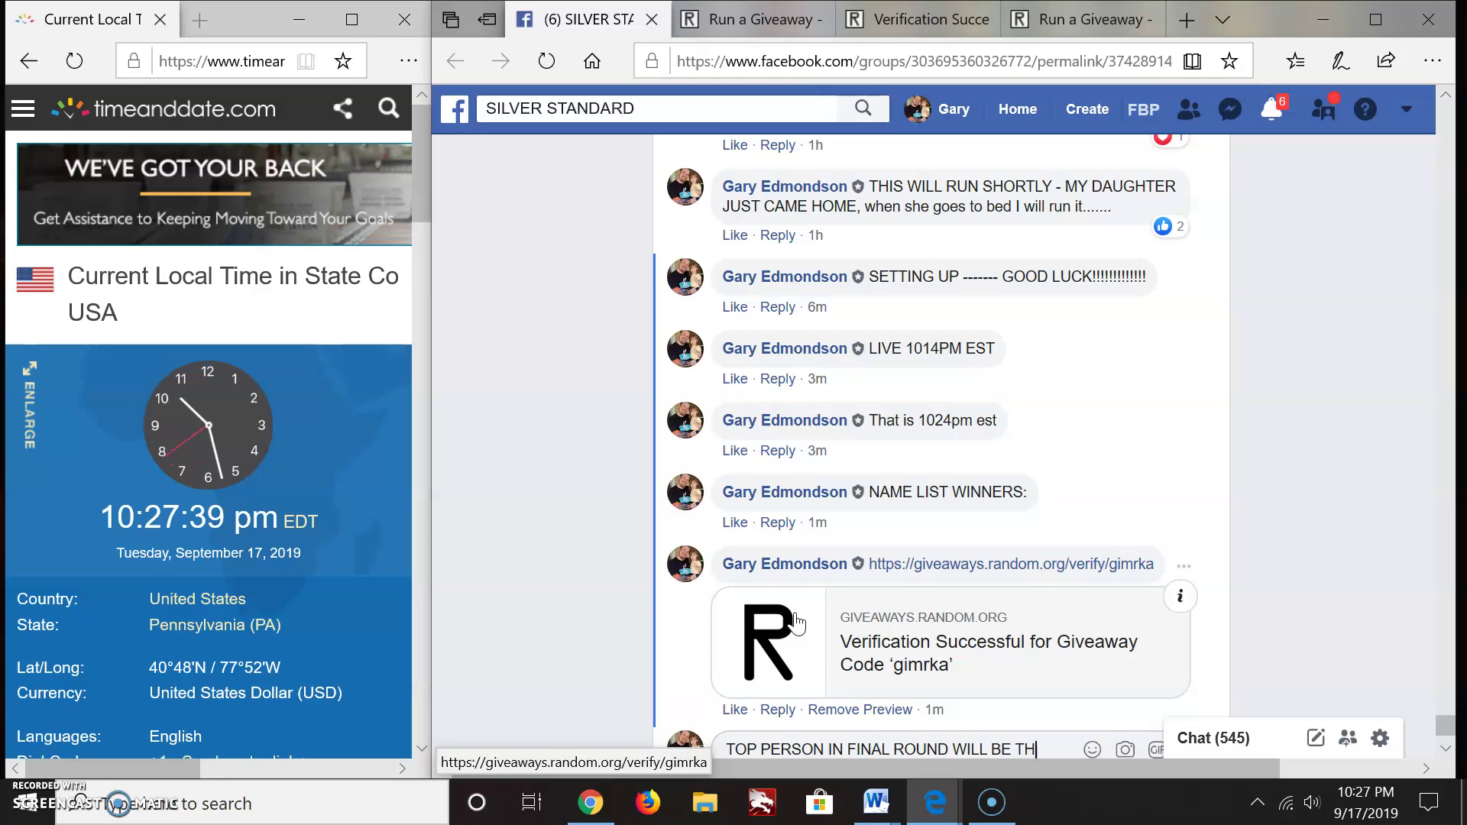
type("ONLY ONE TO ")
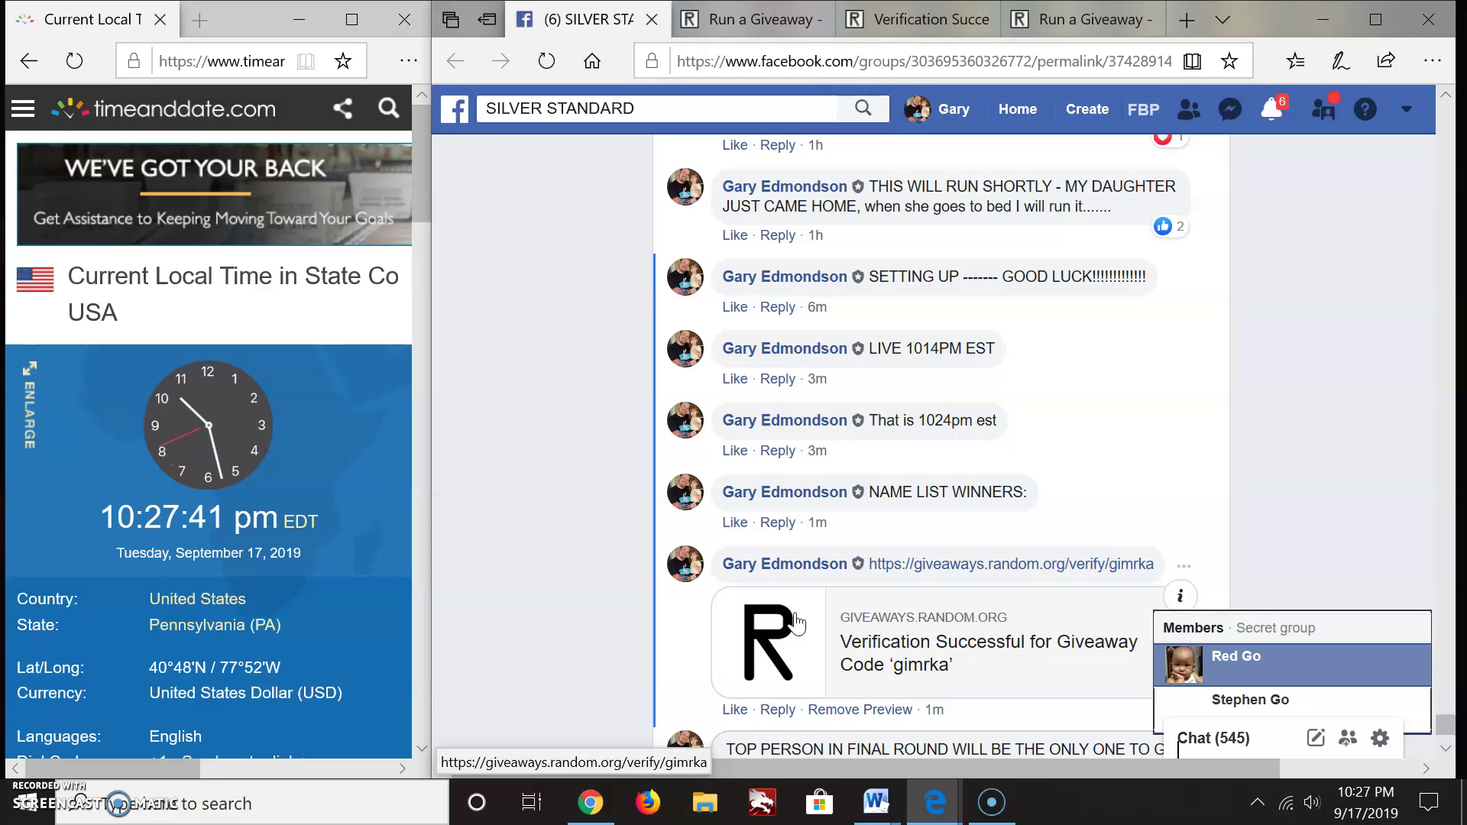
type("GET THE PRIZE LIST  --- FINAL ROUND - BIG WINNER -")
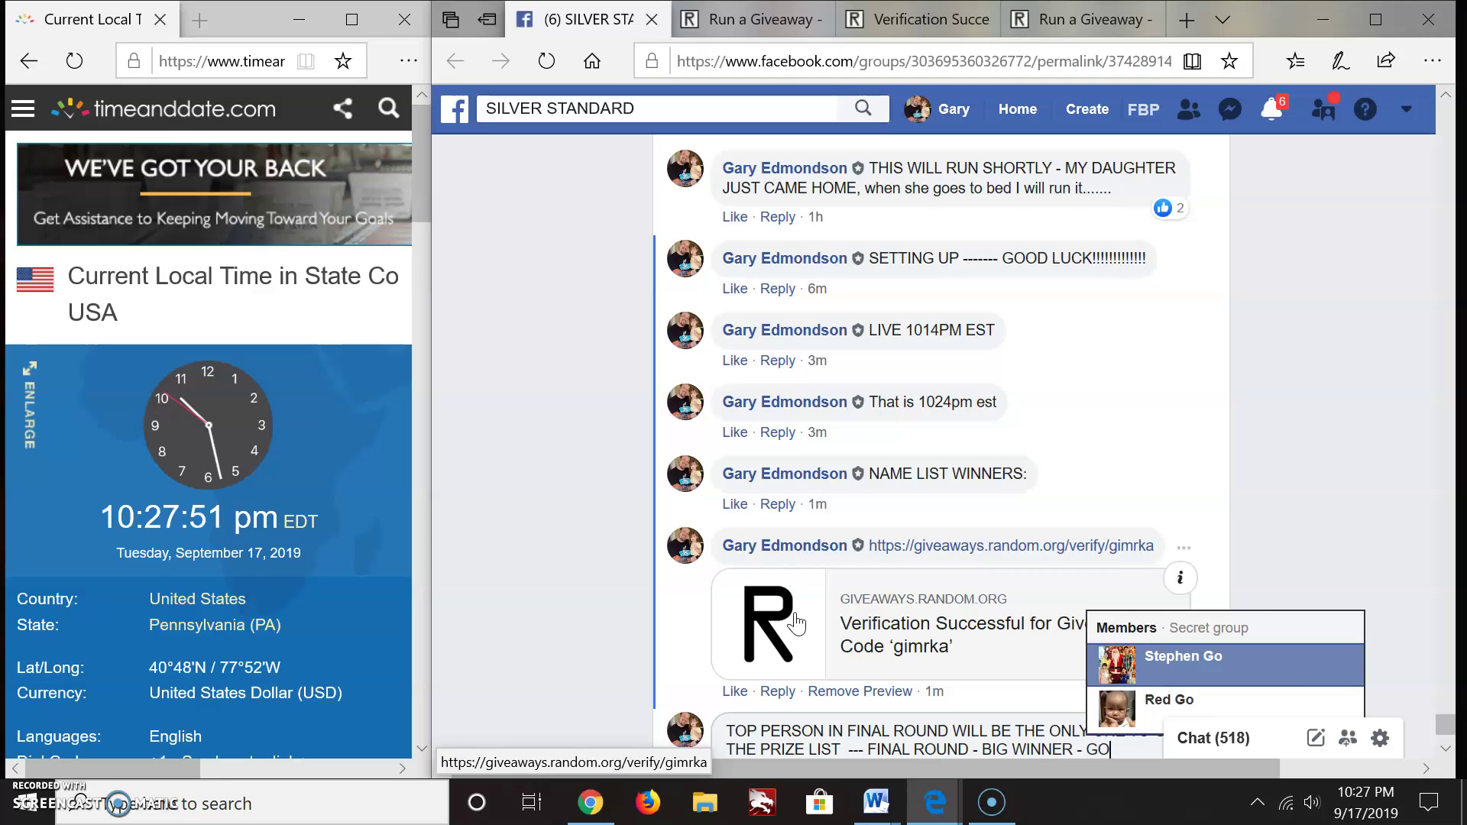
type("GOOD LUC")
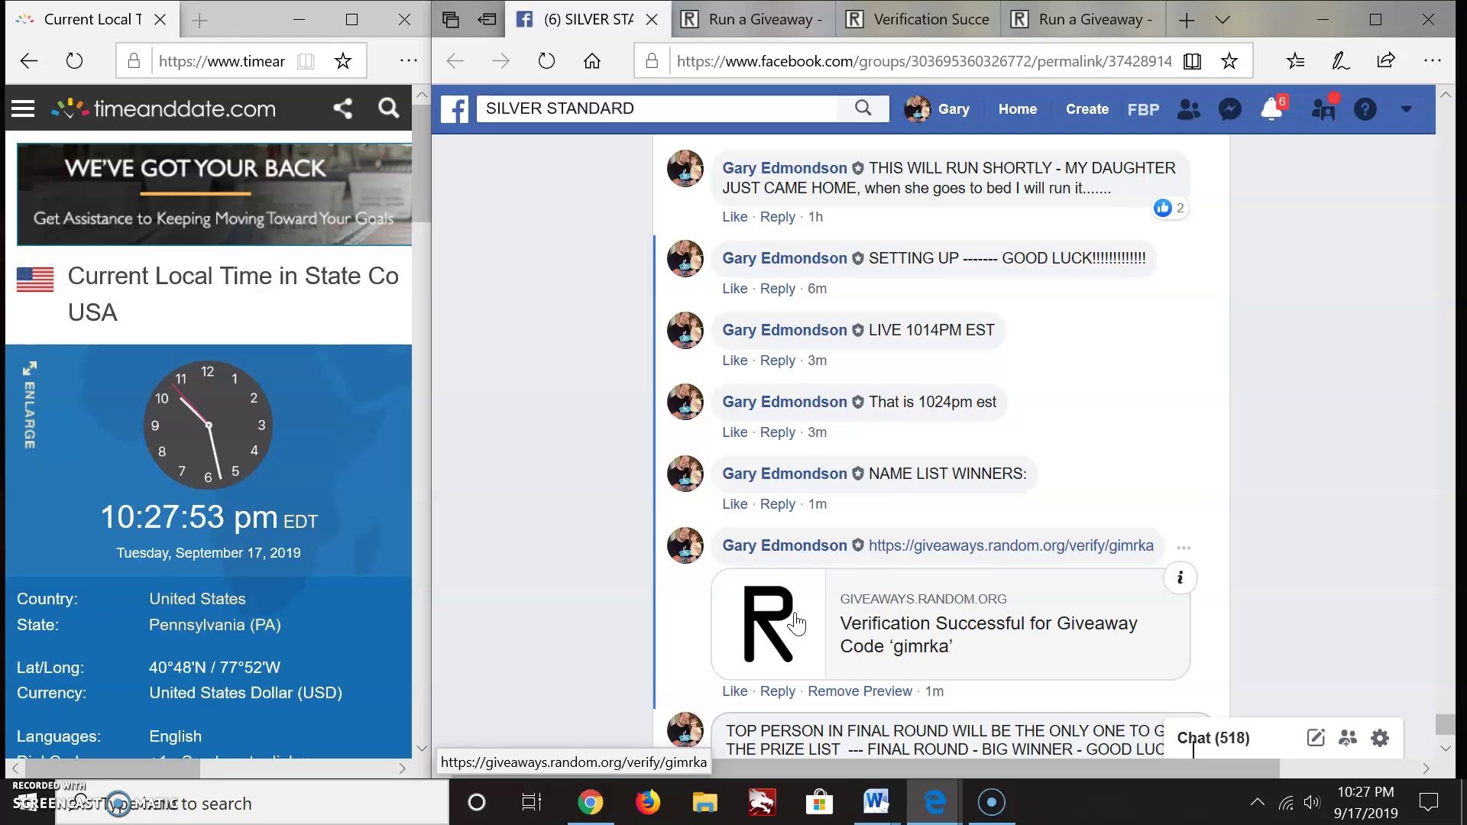
type("K!!!")
key("Return")
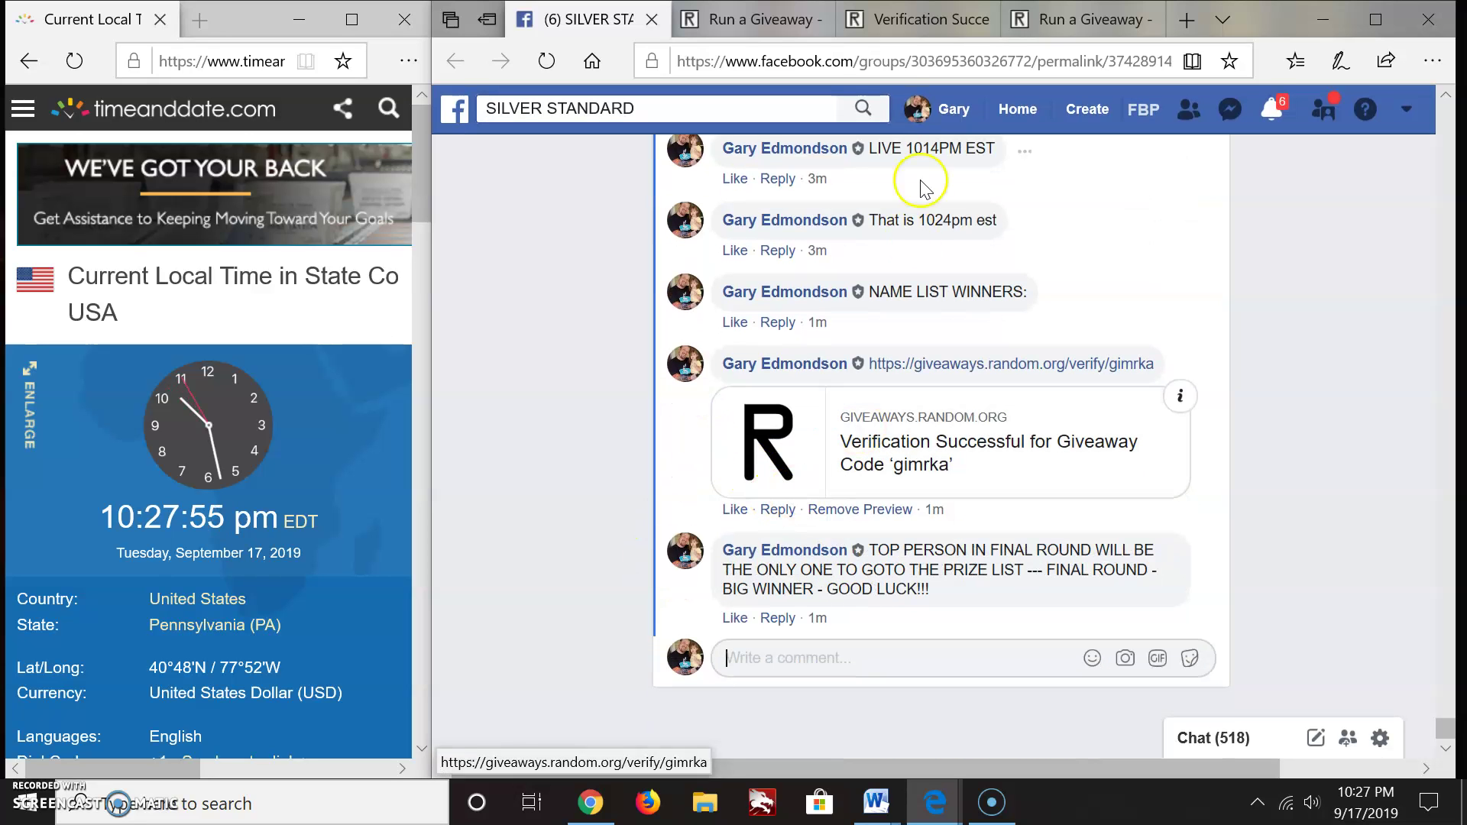
Review the 100 SILVER STANDARD prize entries, highlighting entry 18 and the entry 97 jackpot
left_click(918, 19)
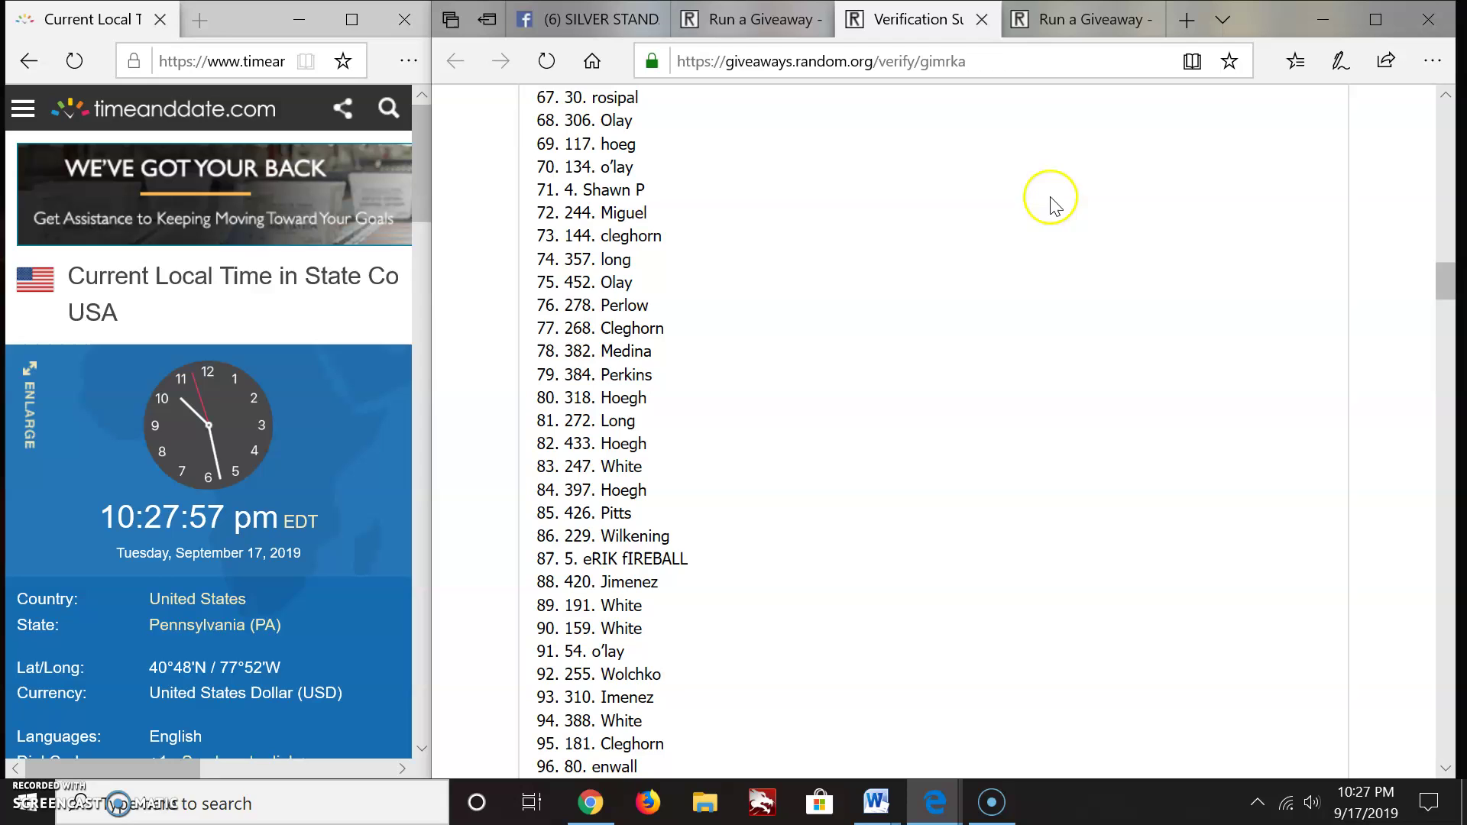
left_click(1084, 20)
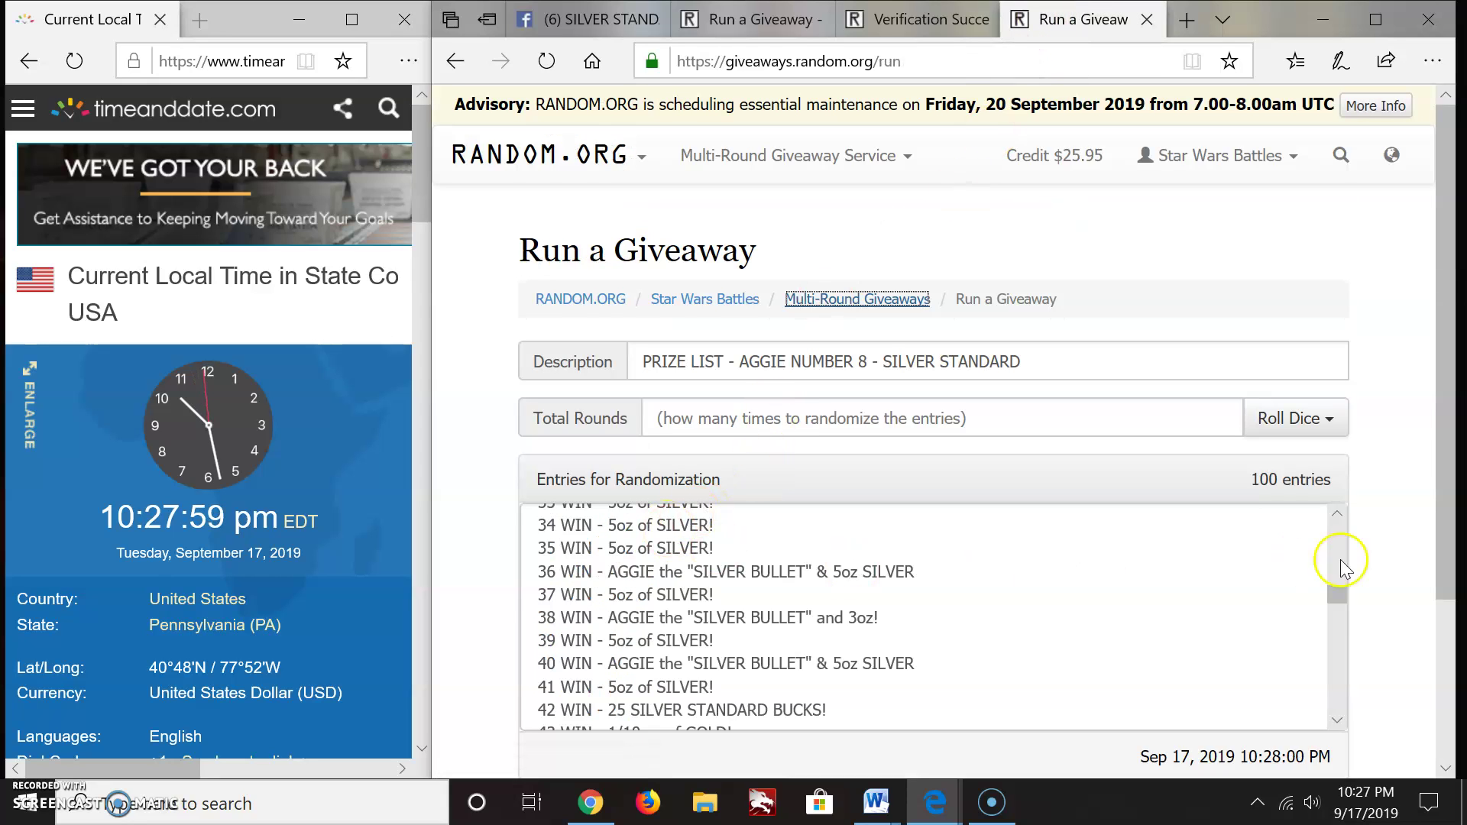
left_click_drag(1338, 590, 1338, 521)
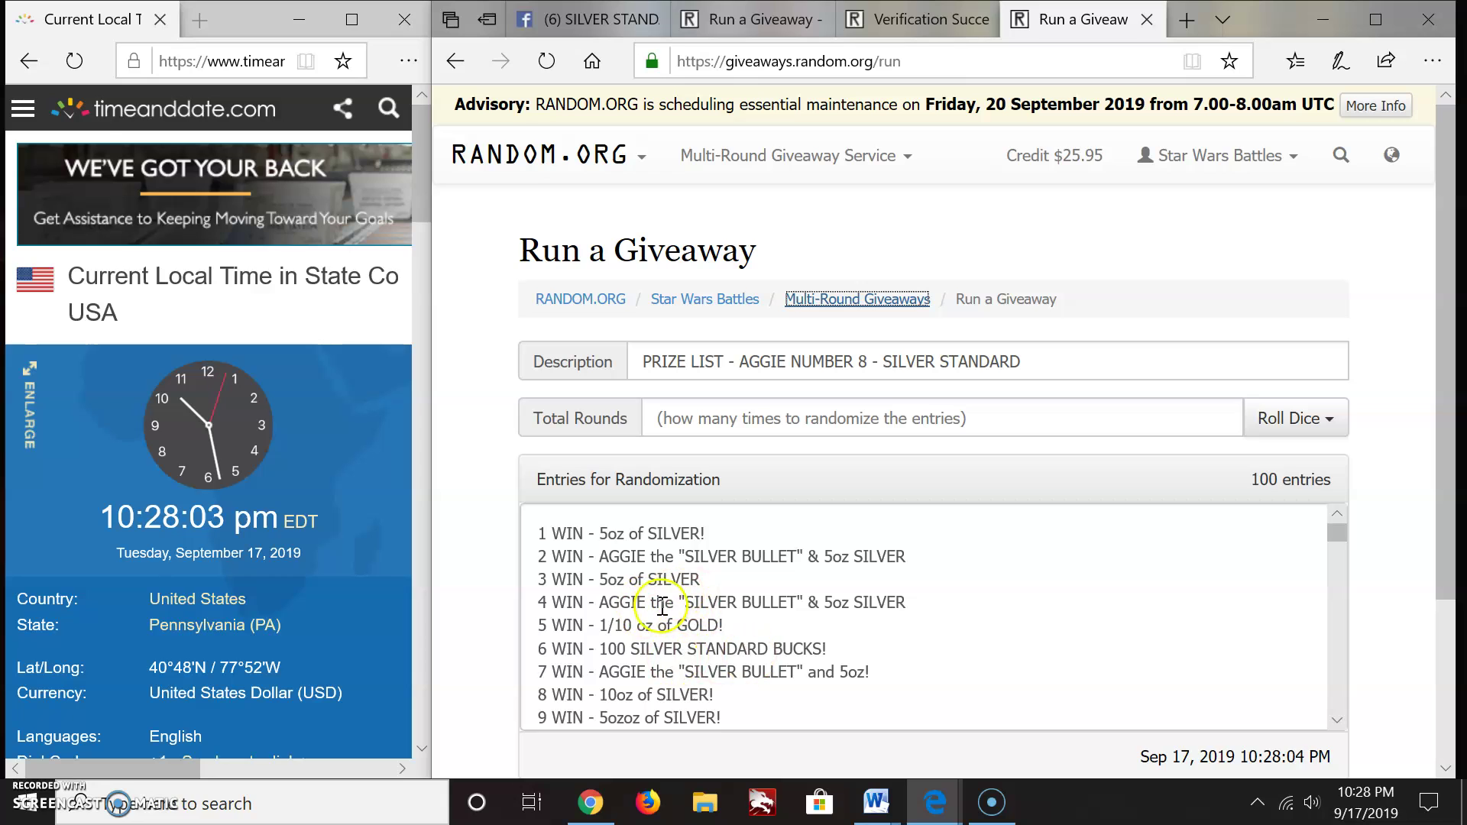
scroll(688, 607, "down", 1)
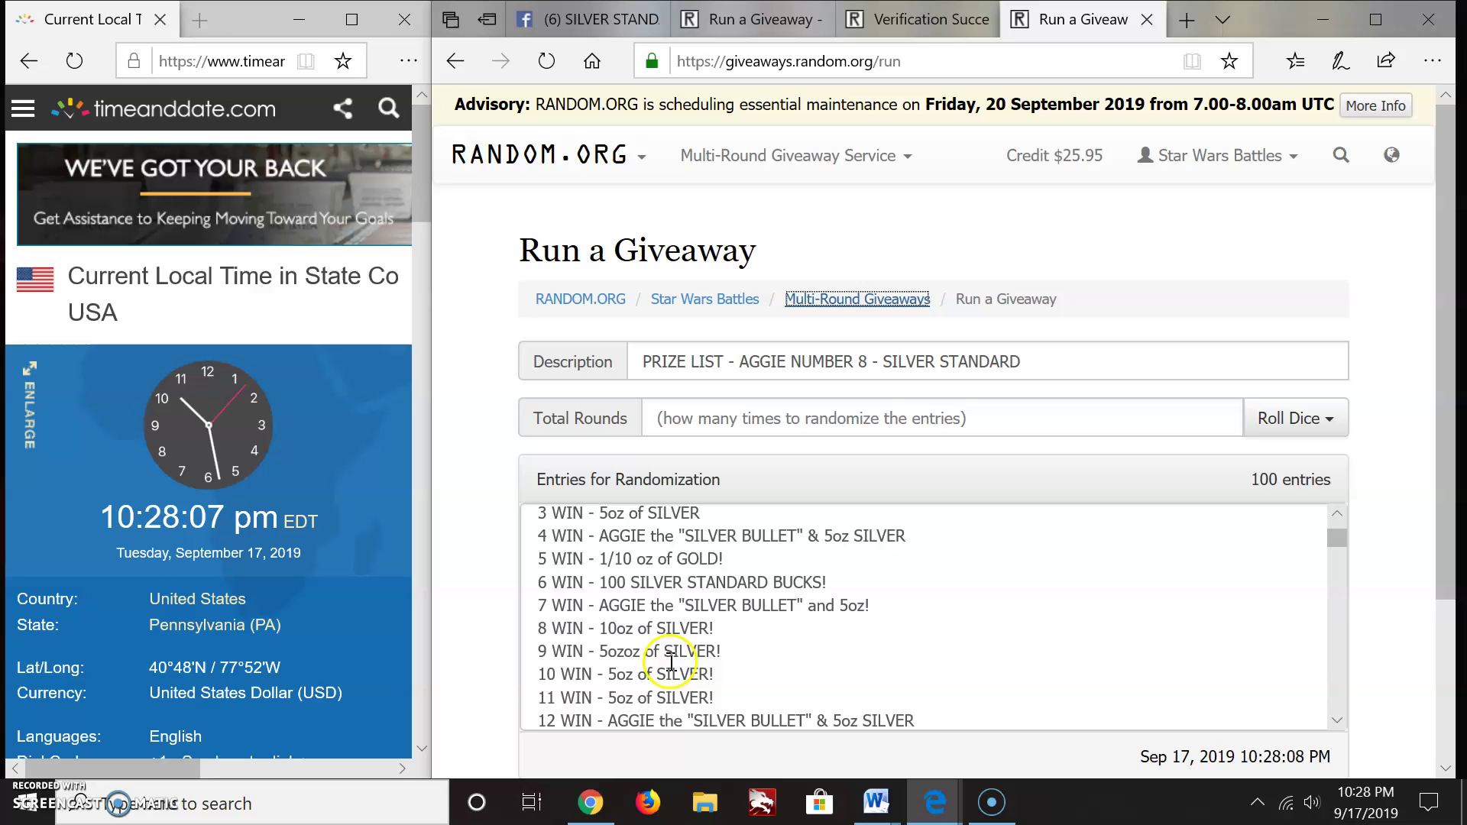
scroll(871, 619, "down", 1)
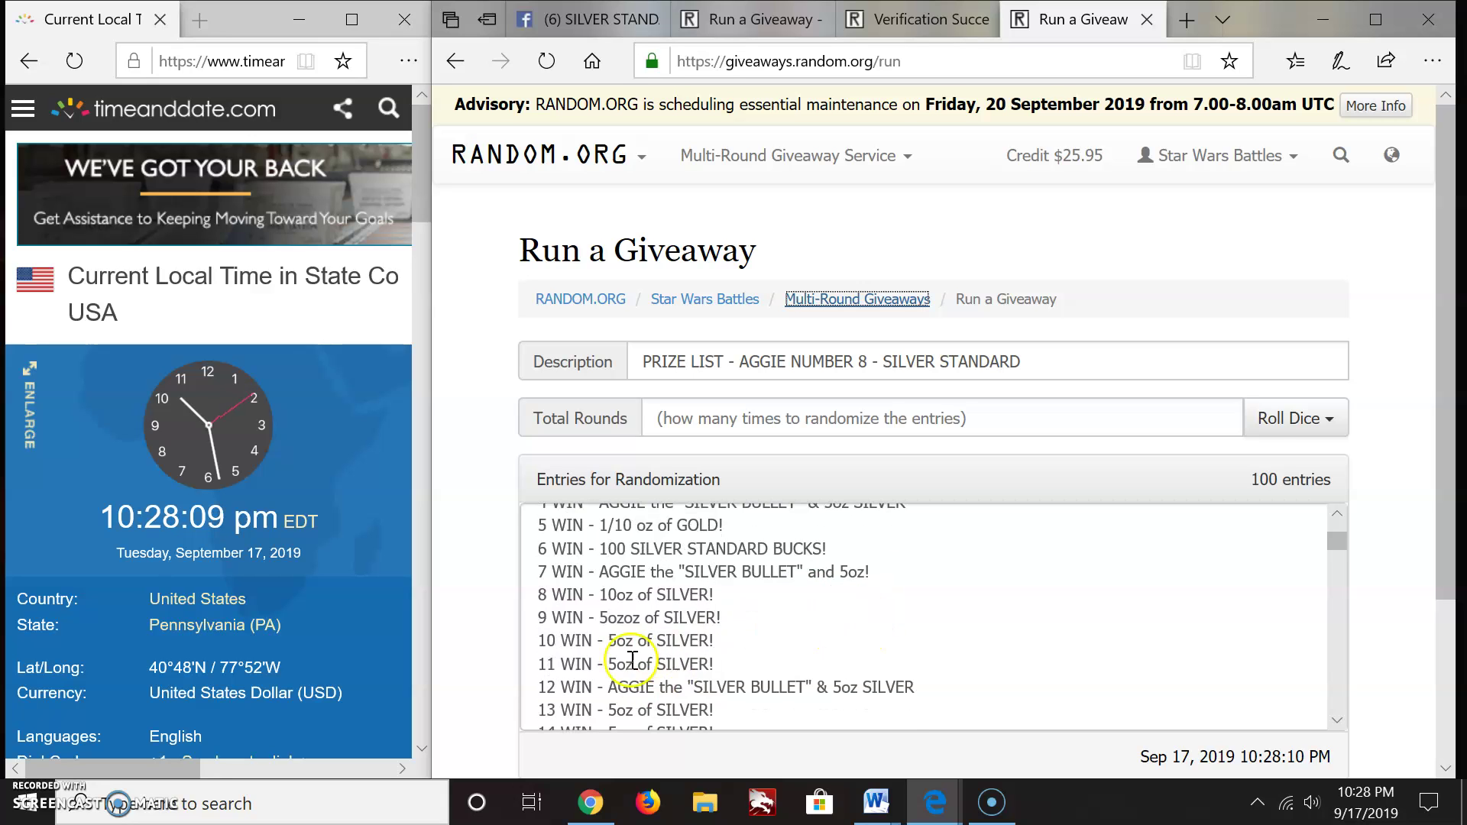
scroll(631, 663, "down", 2)
scroll(688, 618, "down", 1)
scroll(707, 613, "down", 1)
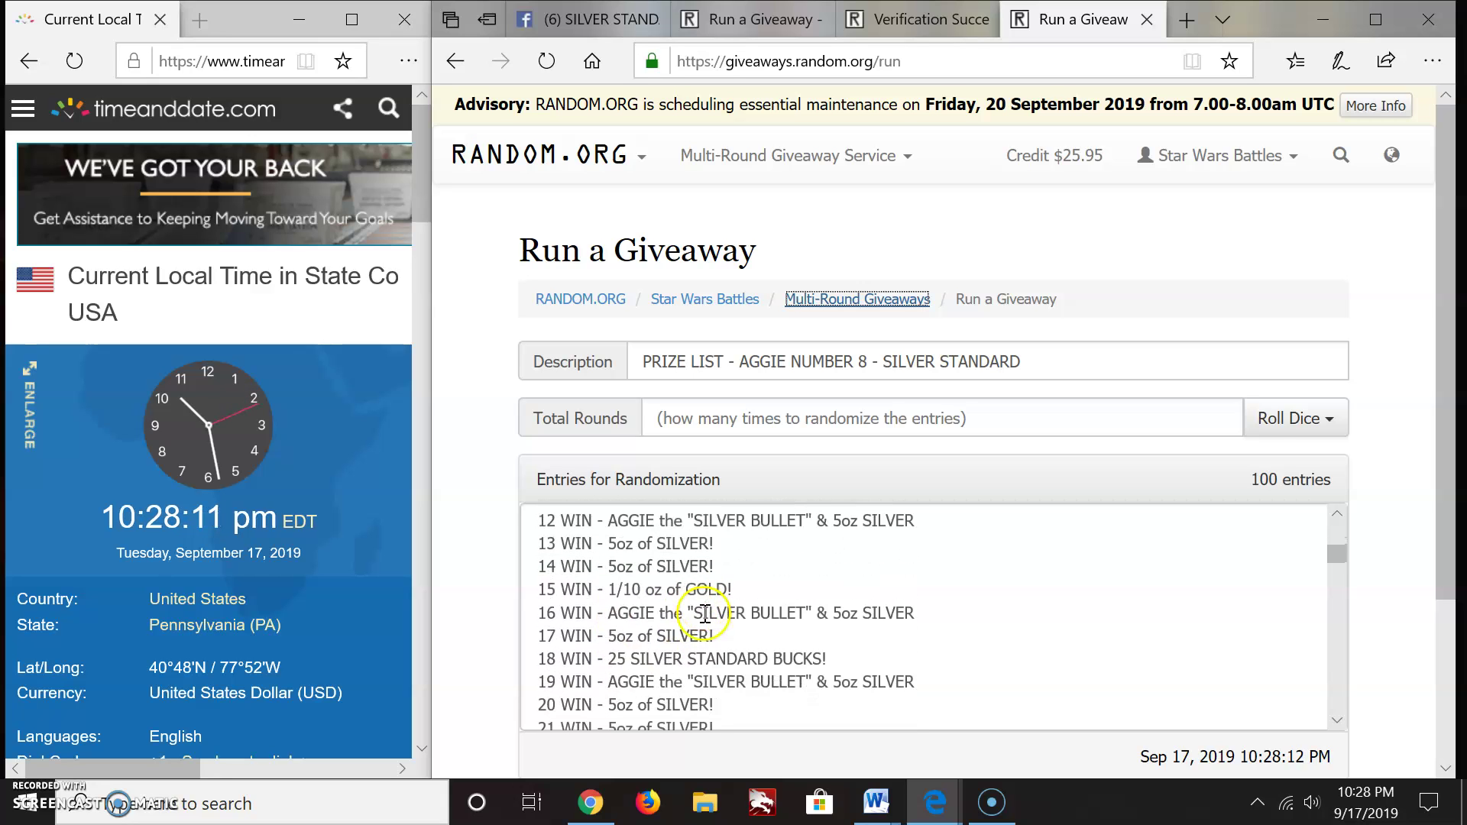
left_click_drag(608, 658, 916, 666)
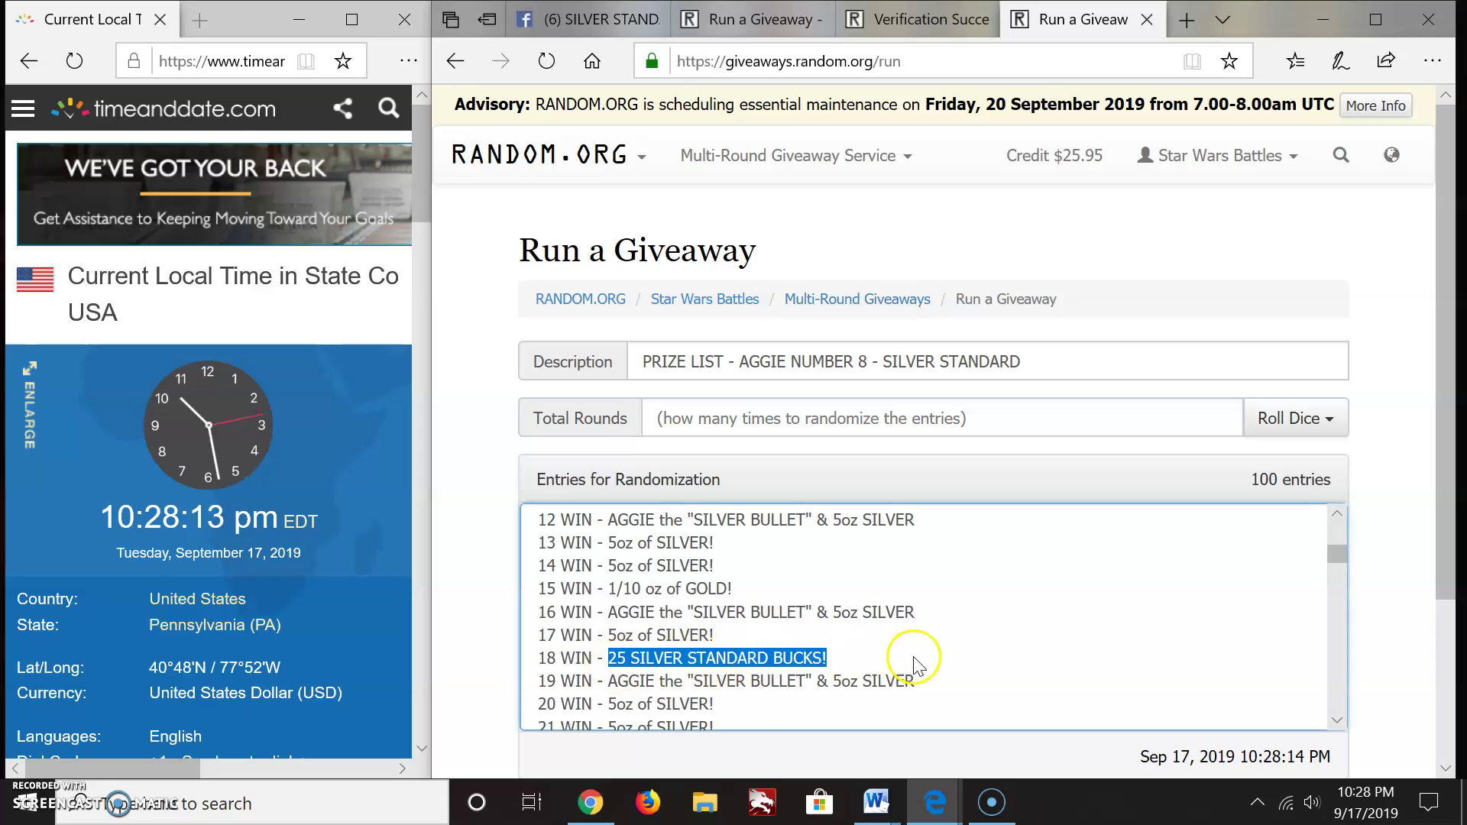
scroll(906, 654, "down", 2)
scroll(871, 608, "down", 2)
scroll(849, 584, "down", 1)
scroll(837, 573, "down", 1)
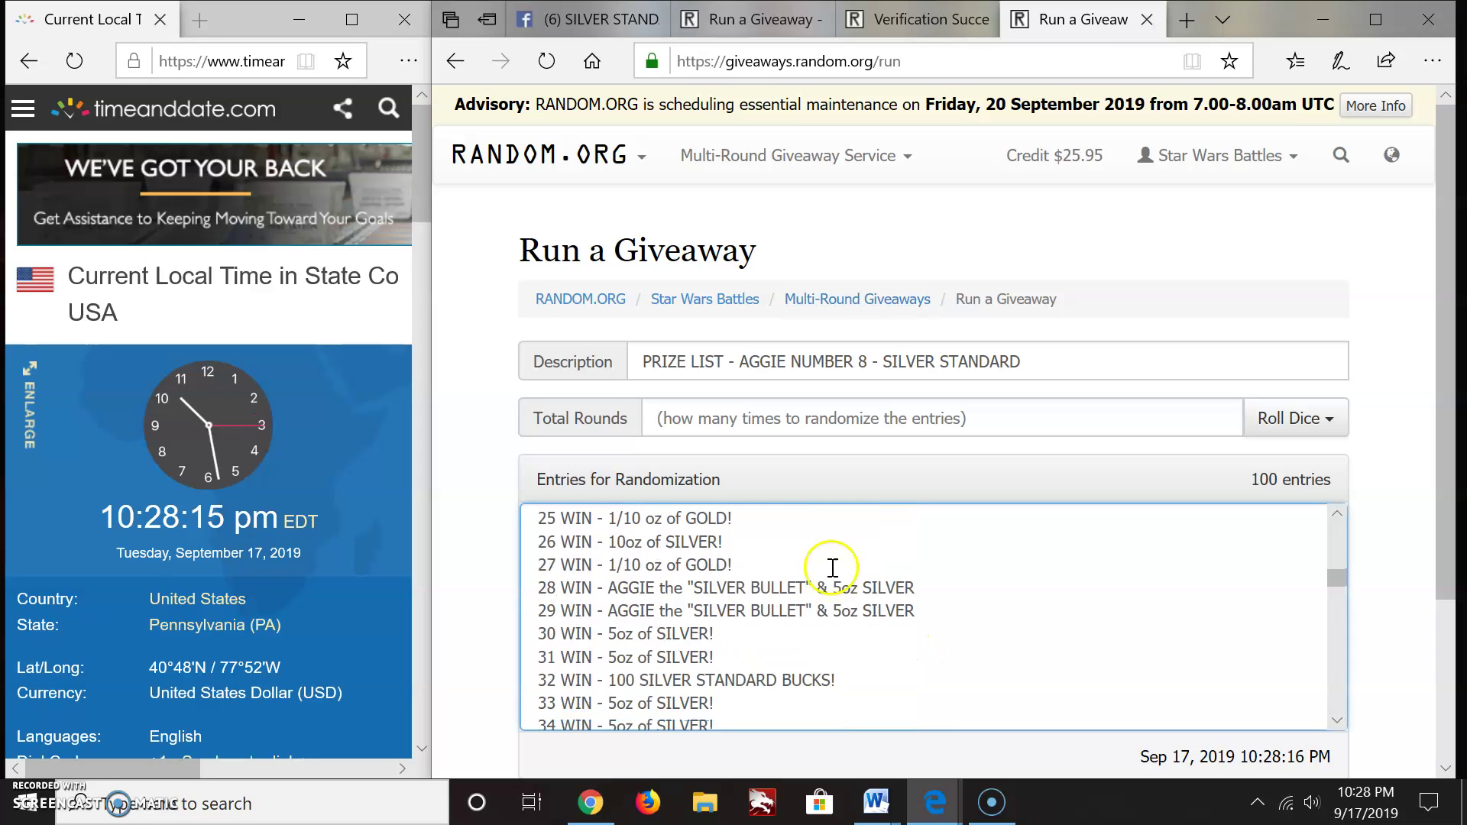
scroll(849, 584, "down", 1)
scroll(745, 642, "down", 1)
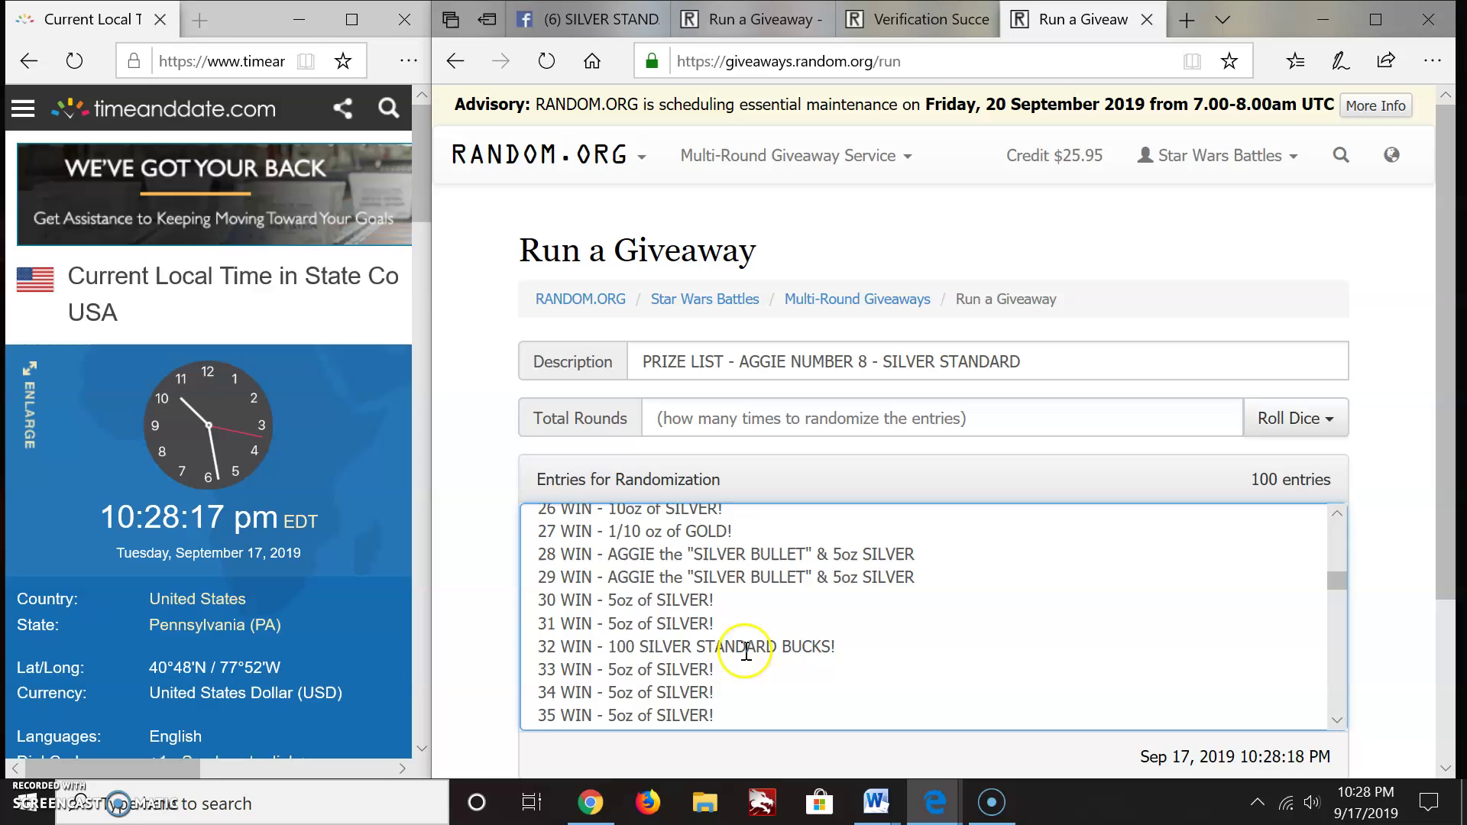
scroll(745, 643, "down", 2)
scroll(721, 618, "down", 2)
scroll(711, 607, "down", 2)
scroll(696, 585, "down", 1)
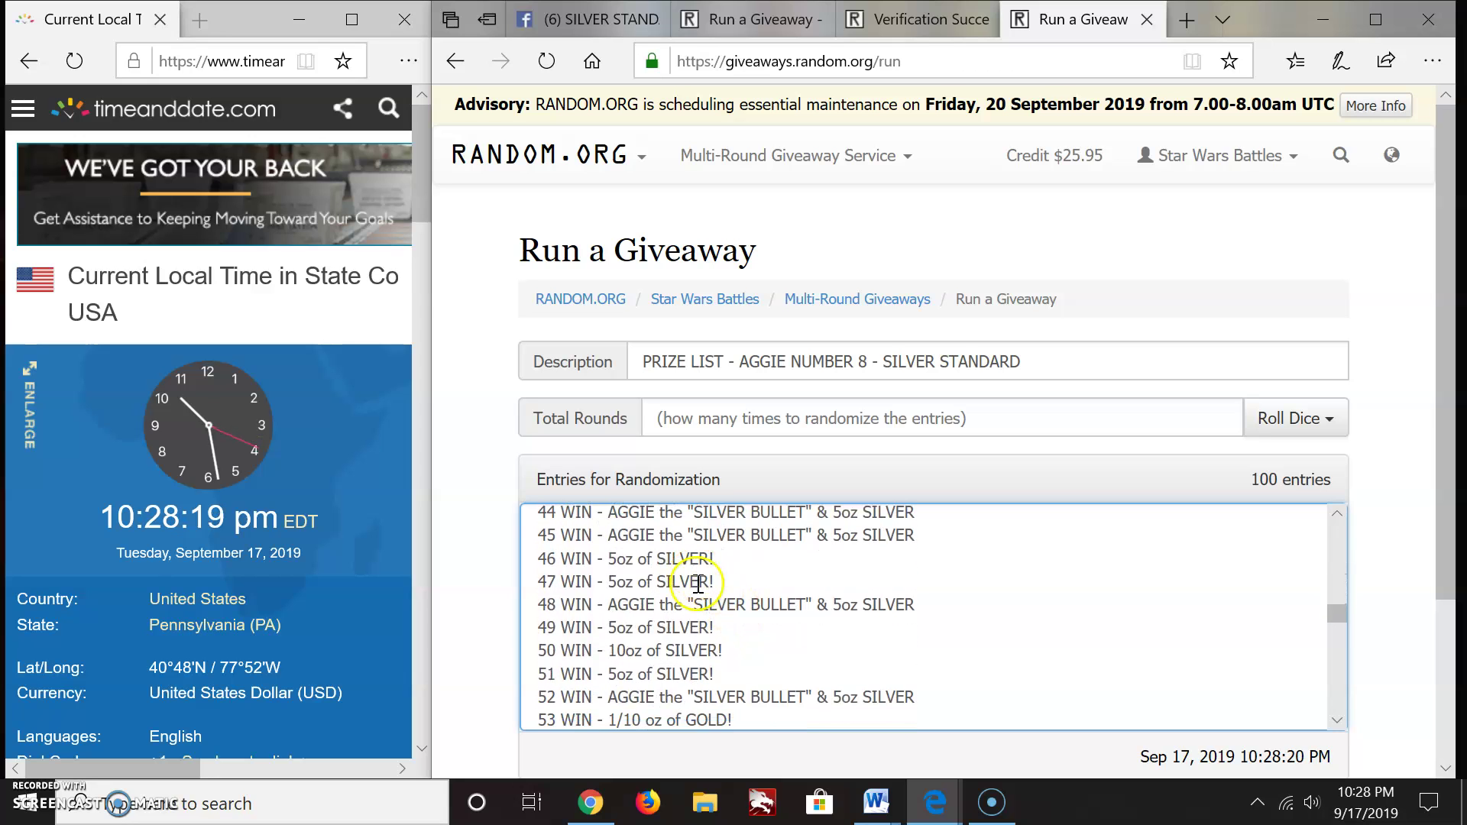
scroll(698, 585, "down", 2)
scroll(696, 584, "down", 1)
scroll(697, 586, "down", 2)
scroll(697, 585, "down", 2)
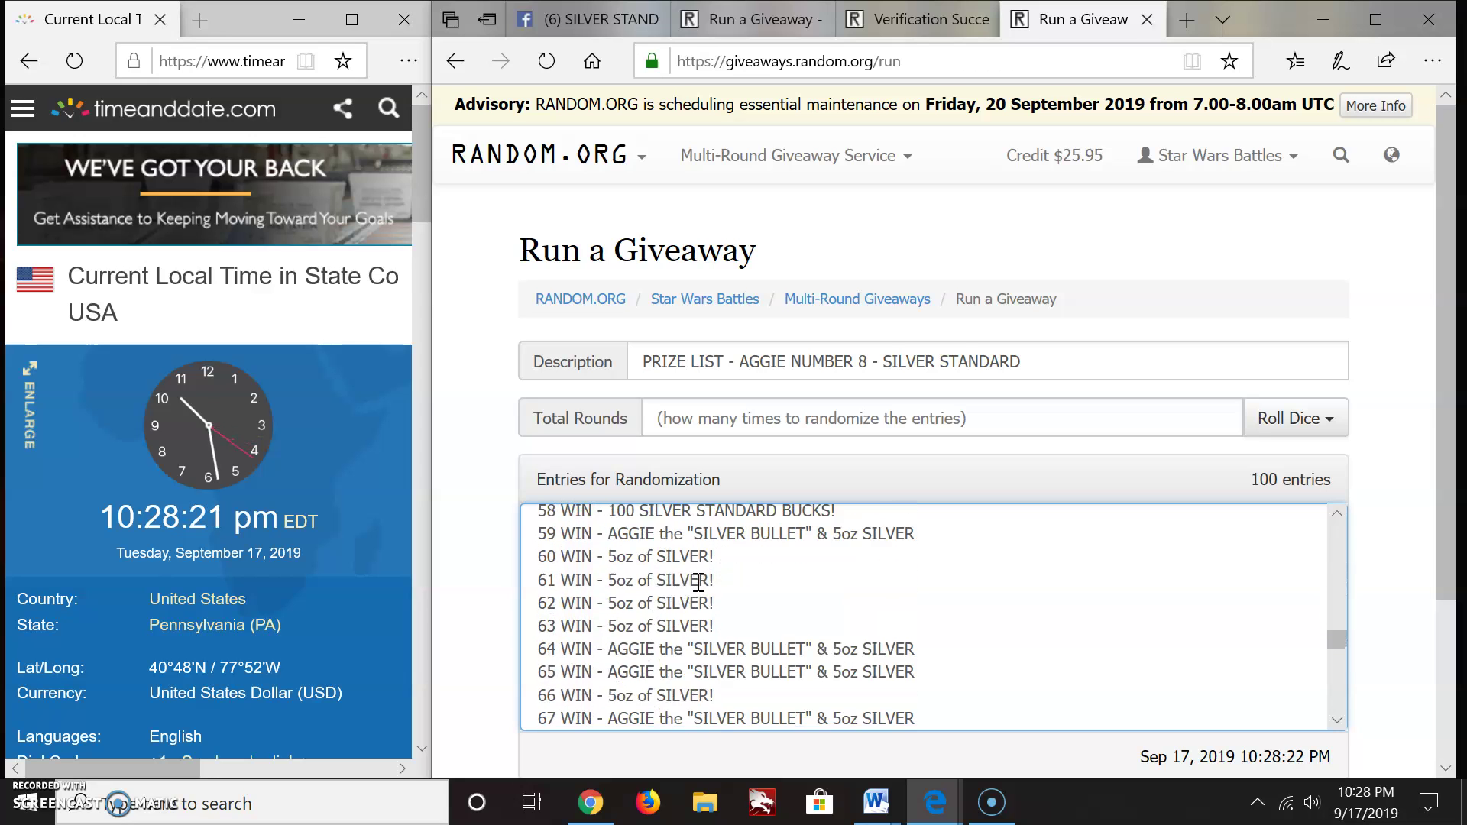
scroll(697, 585, "down", 1)
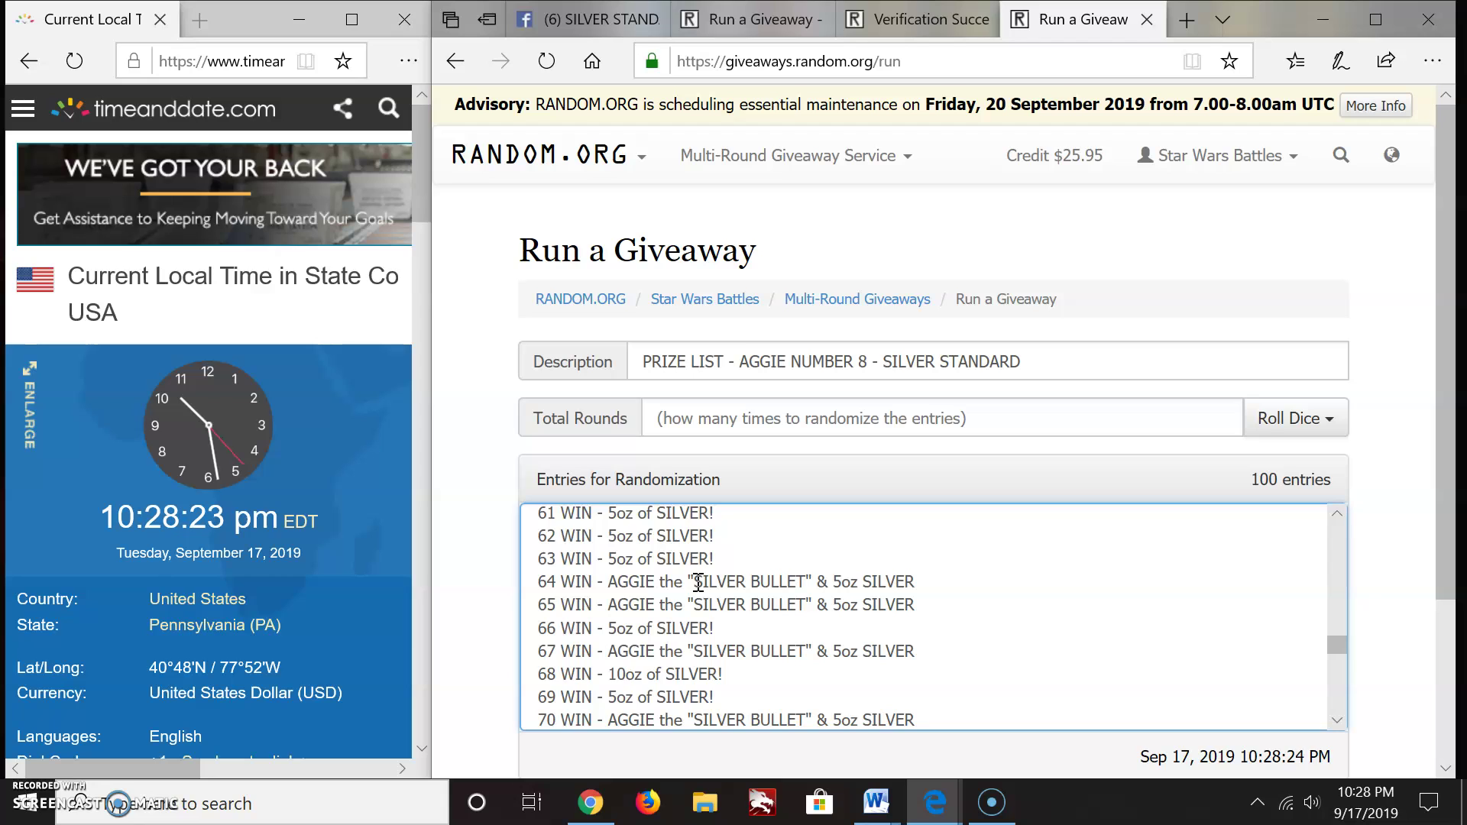
scroll(688, 590, "down", 1)
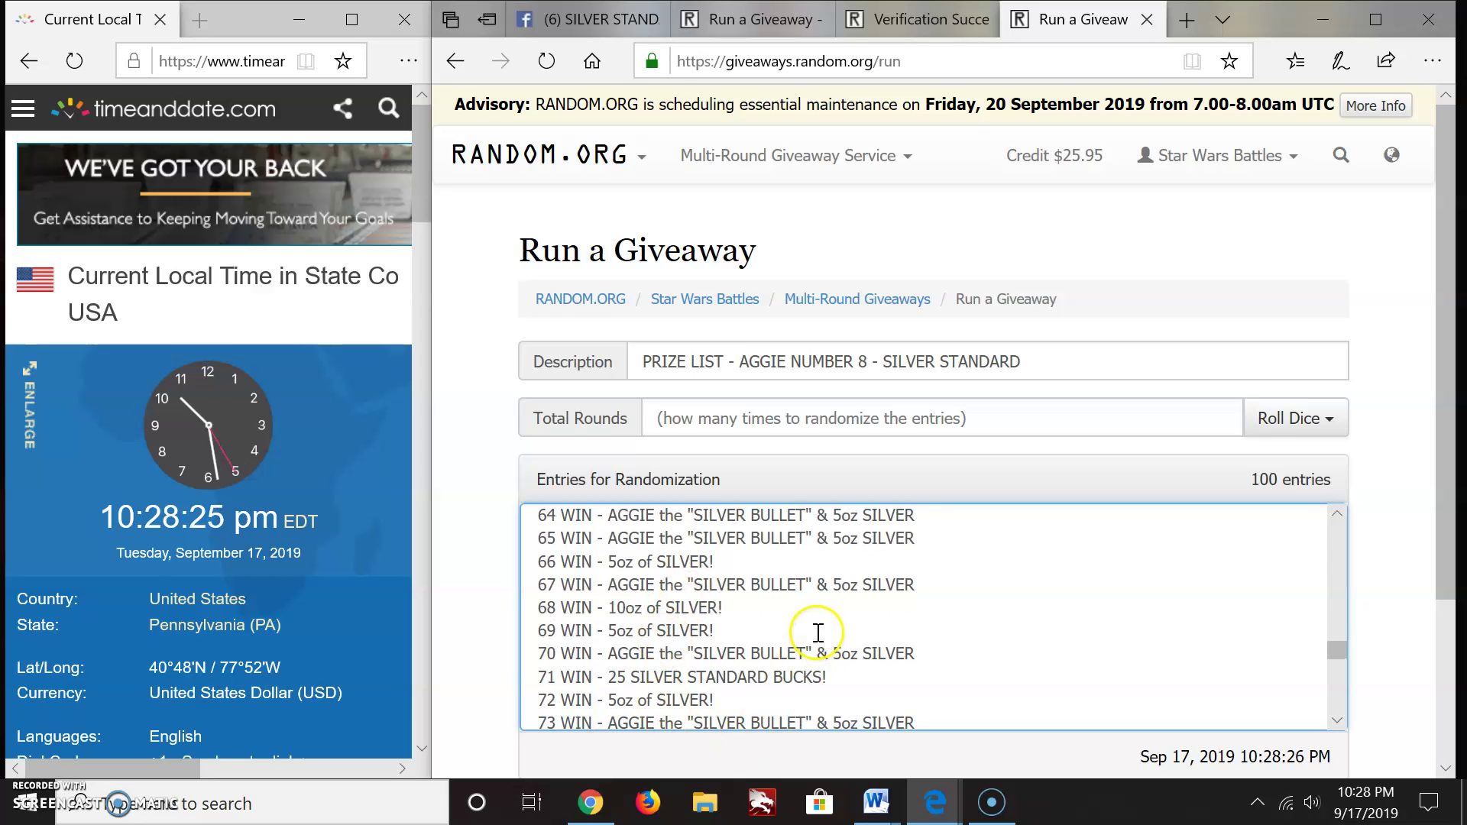
scroll(802, 631, "down", 1)
scroll(734, 687, "down", 1)
scroll(728, 664, "down", 2)
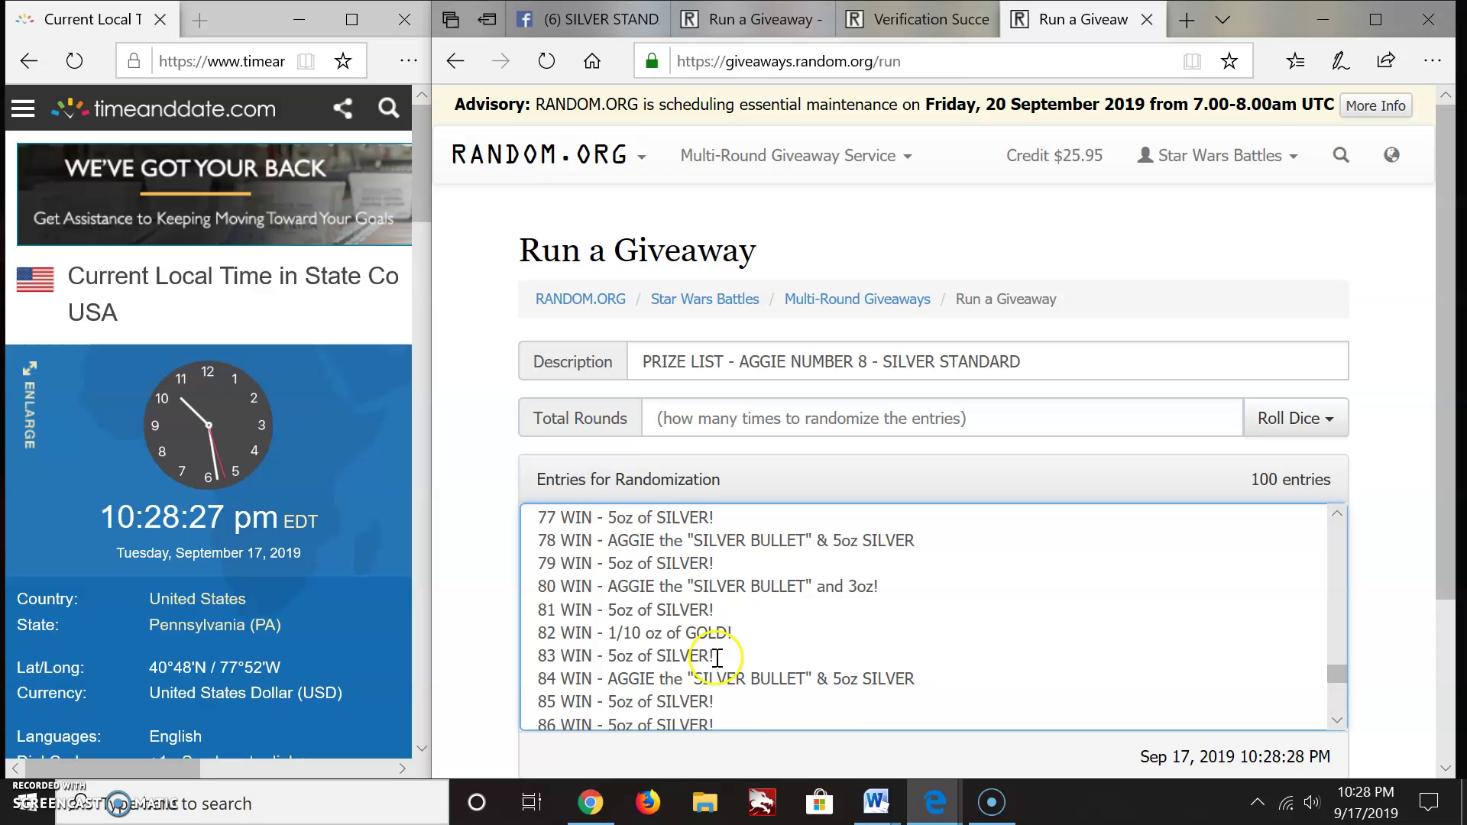
scroll(728, 647, "down", 1)
scroll(725, 633, "down", 1)
scroll(723, 632, "down", 2)
scroll(723, 633, "down", 2)
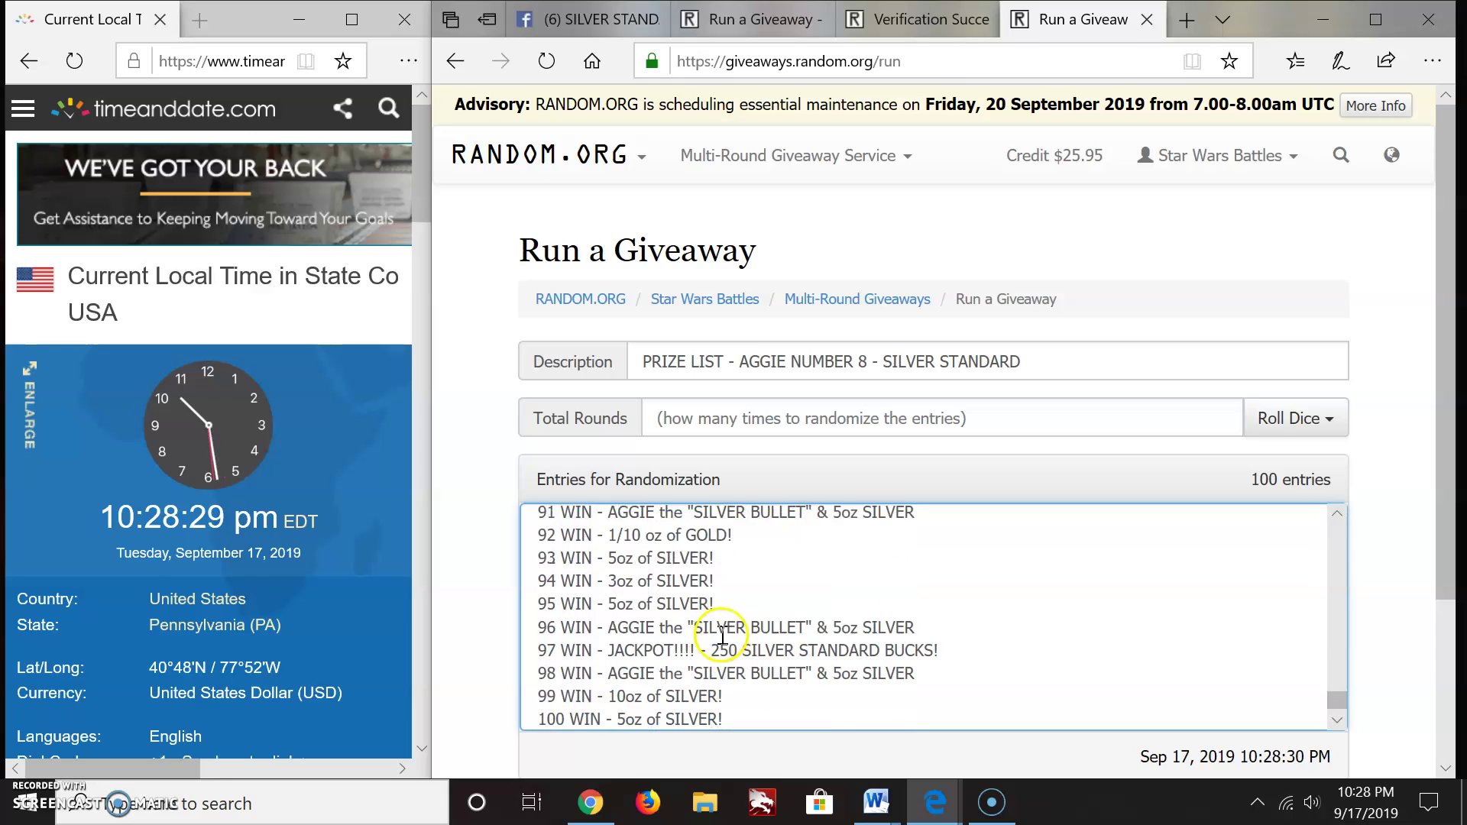
scroll(723, 634, "down", 1)
left_click_drag(539, 632, 941, 634)
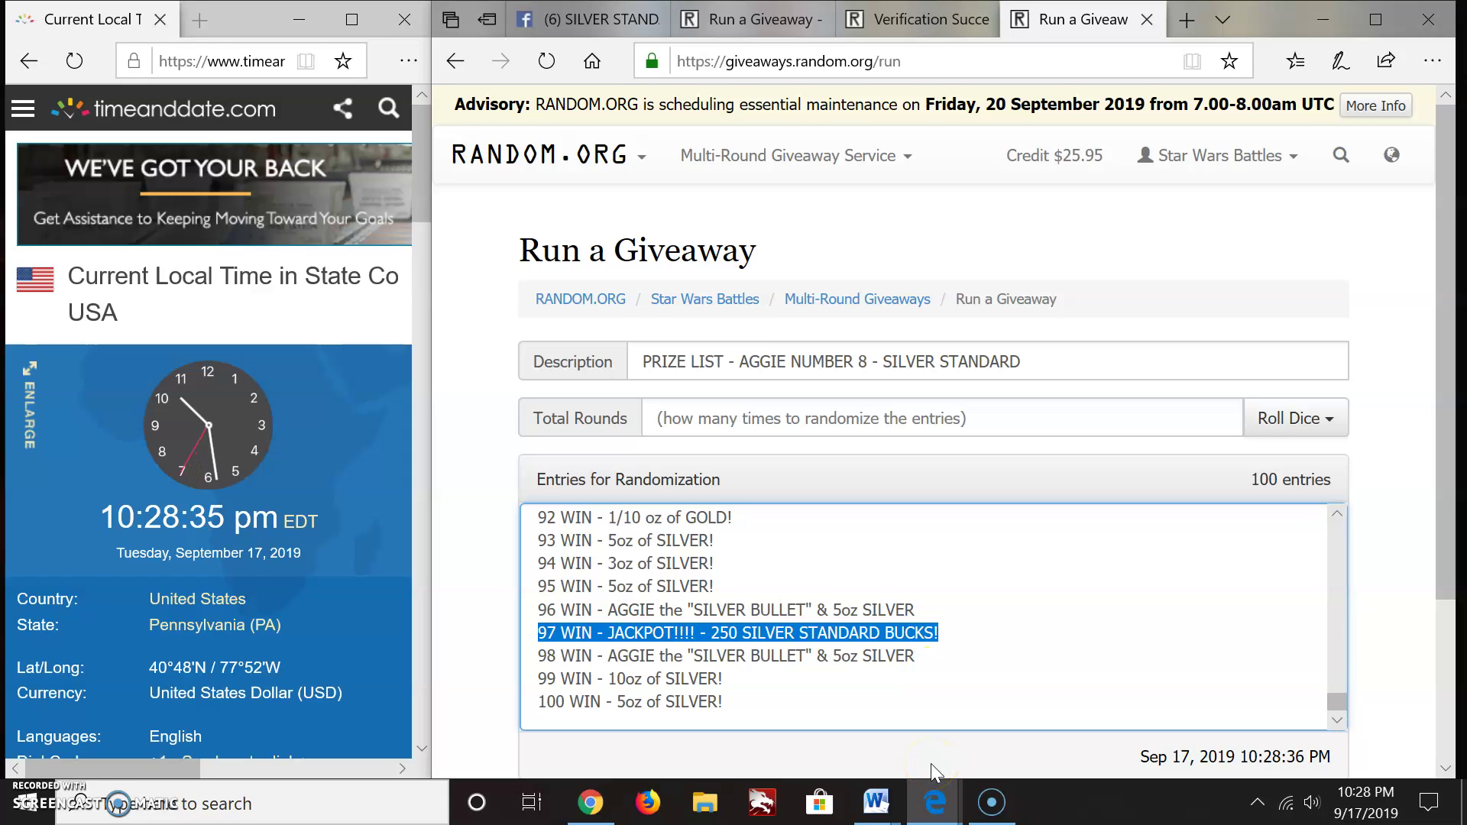
scroll(688, 458, "down", 1)
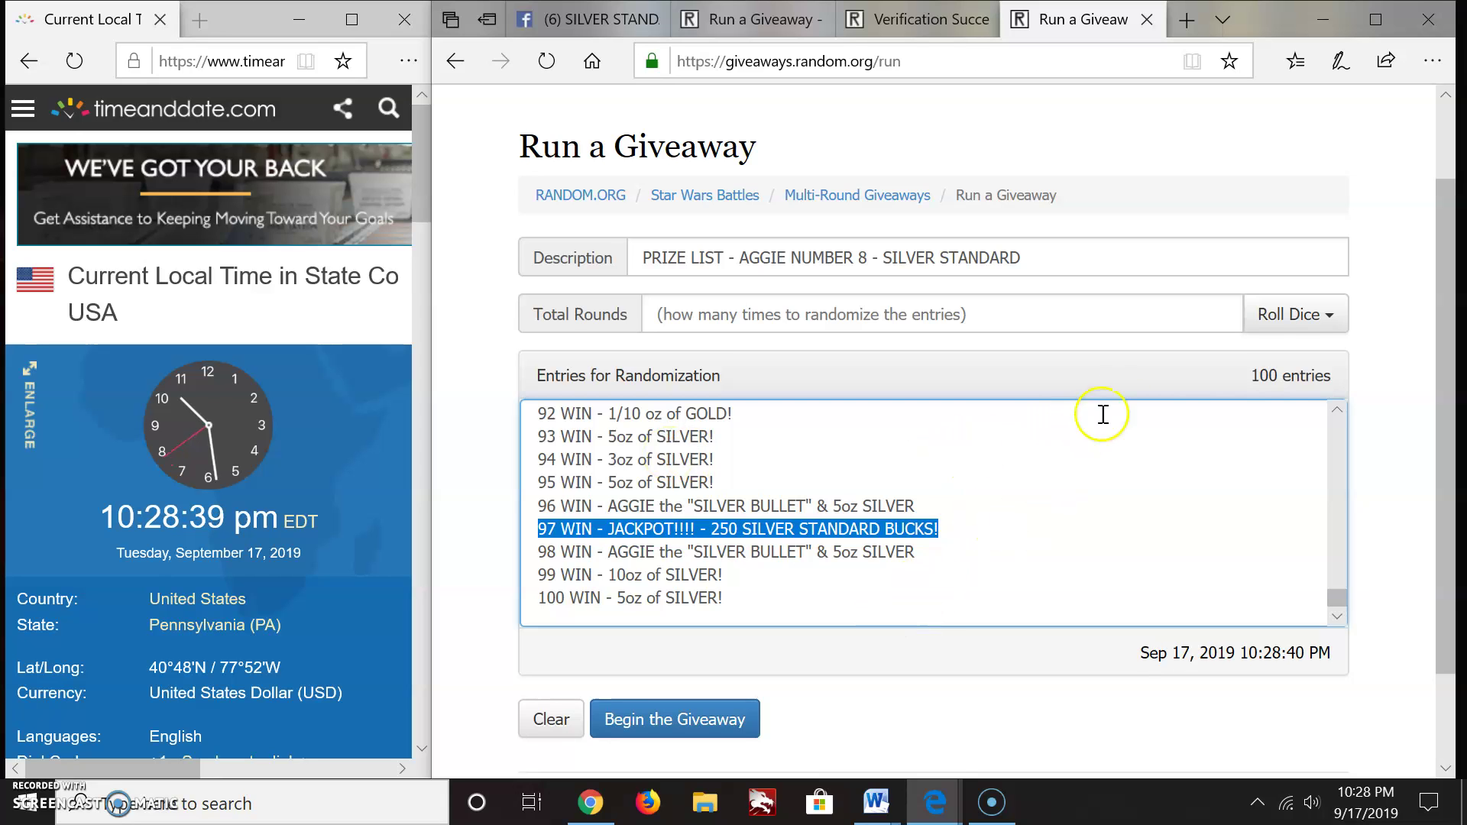
Roll 2d6 to get 9 rounds and confirm beginning the prize list giveaway
left_click(1296, 314)
left_click(1267, 345)
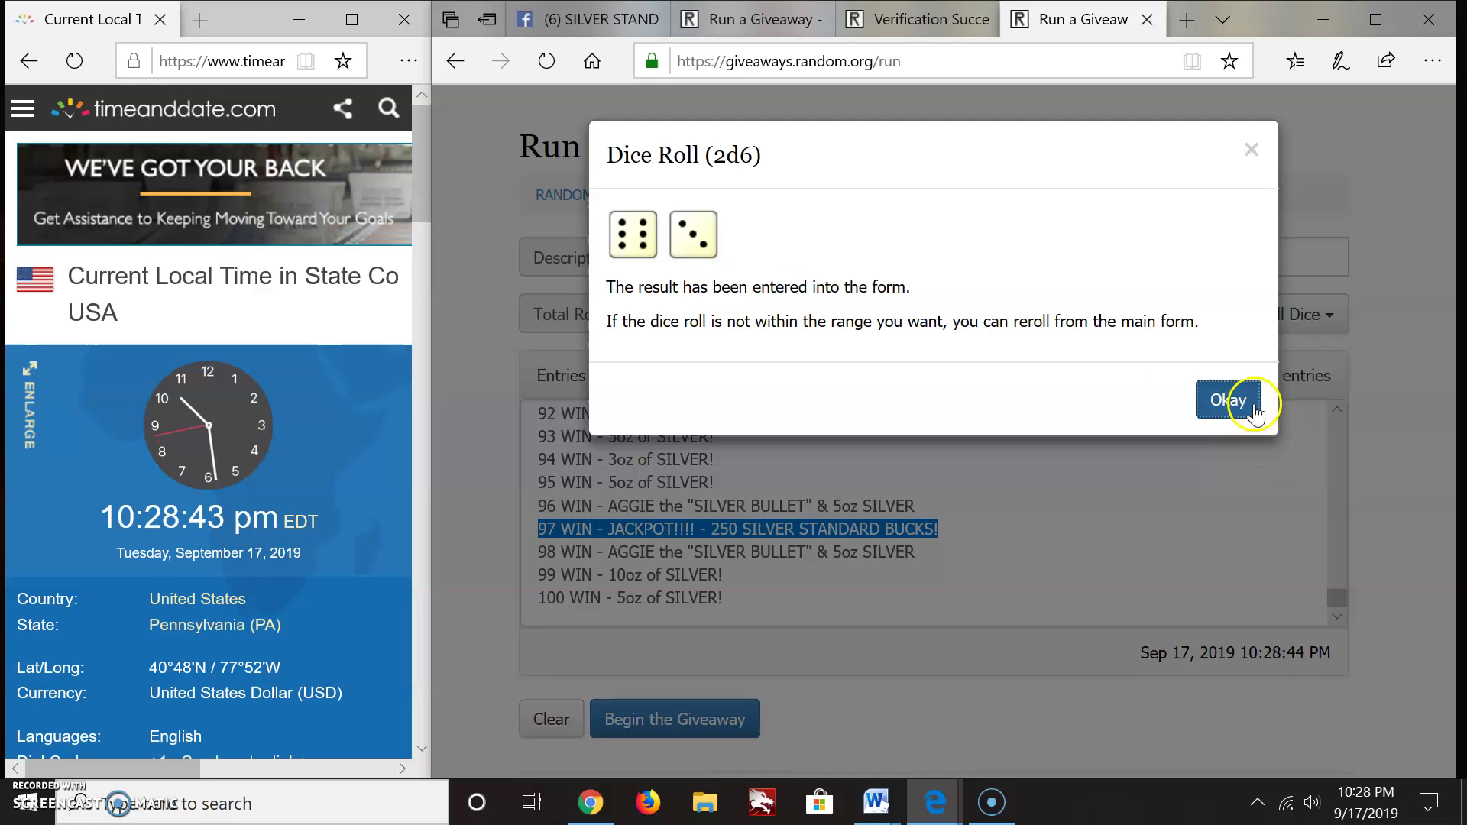
left_click(1228, 396)
left_click(674, 719)
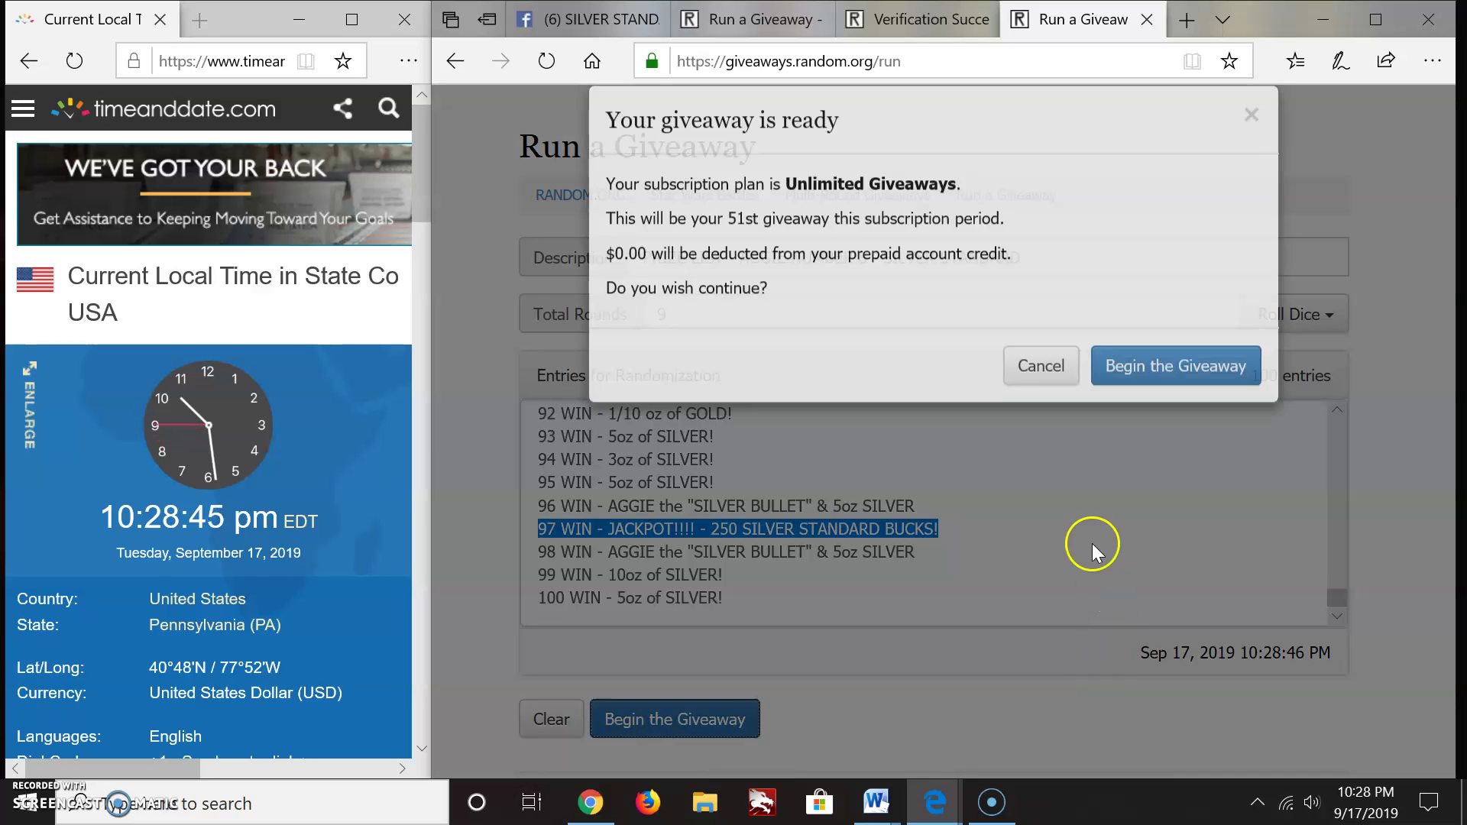
left_click(1174, 401)
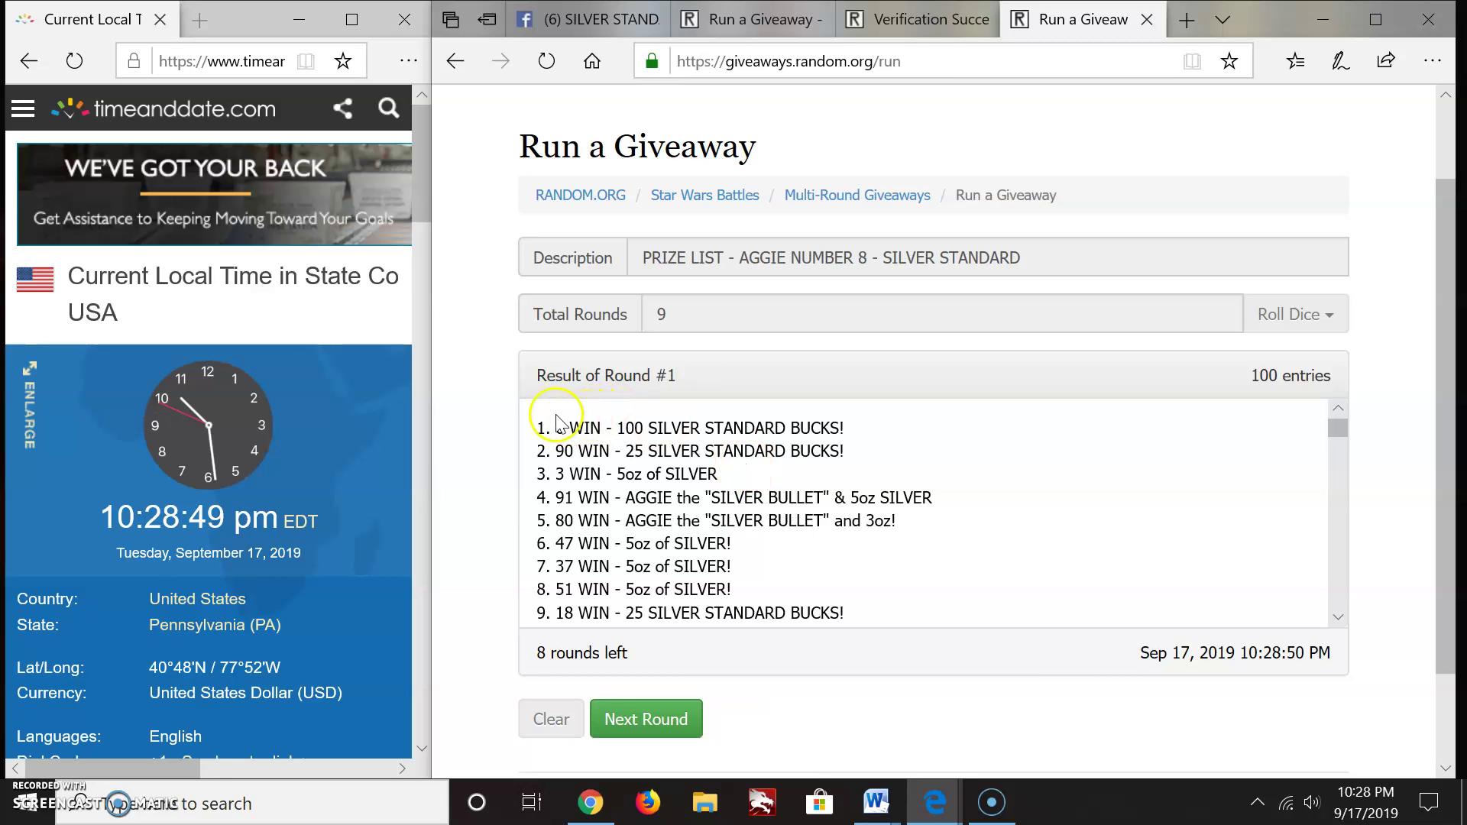
Highlight Round #1's first winner line and read down to the round's timestamp
left_click_drag(536, 427, 895, 421)
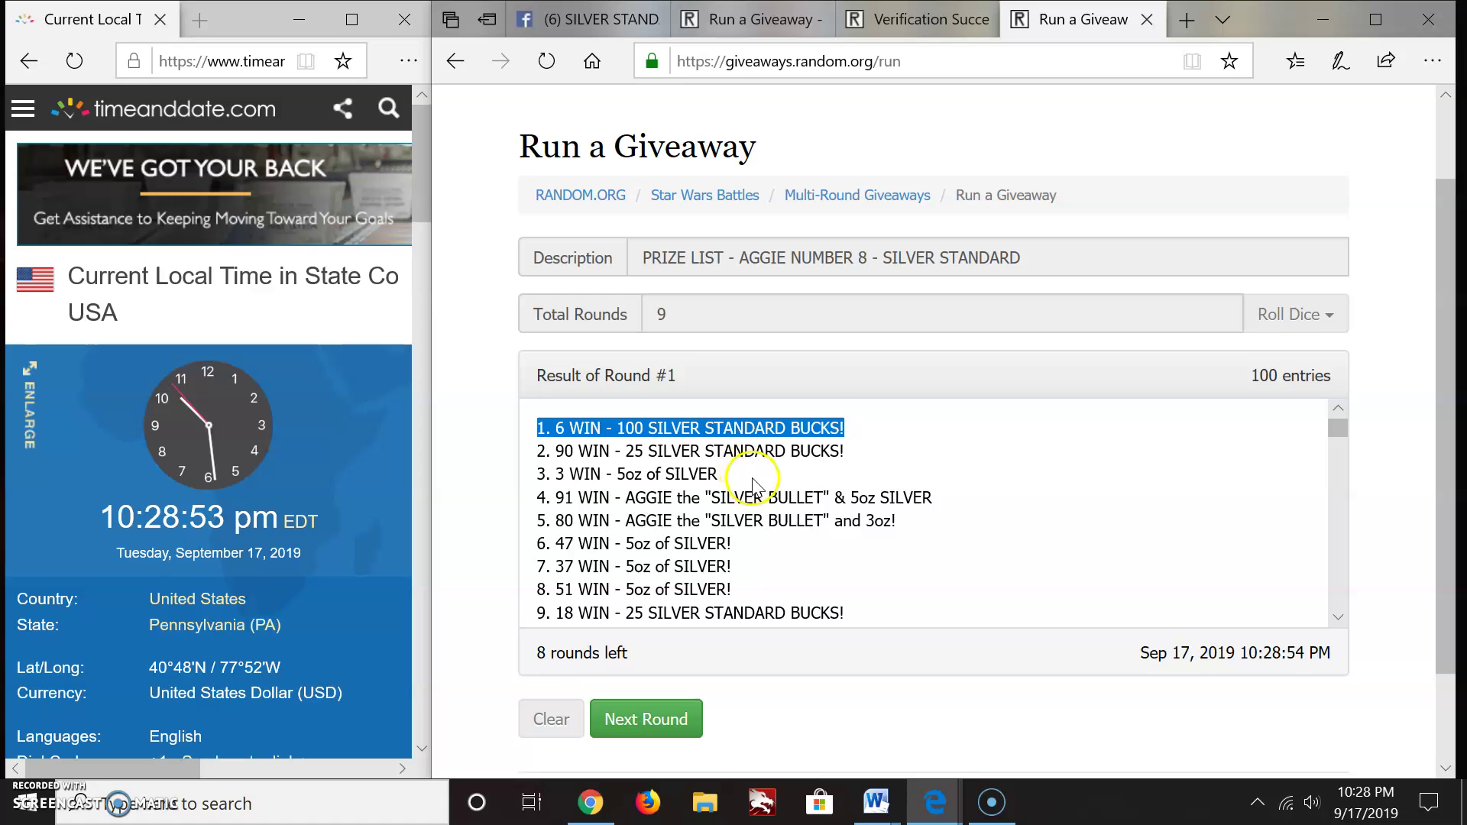
scroll(749, 477, "down", 4)
scroll(748, 477, "down", 4)
scroll(757, 479, "down", 4)
scroll(766, 479, "down", 5)
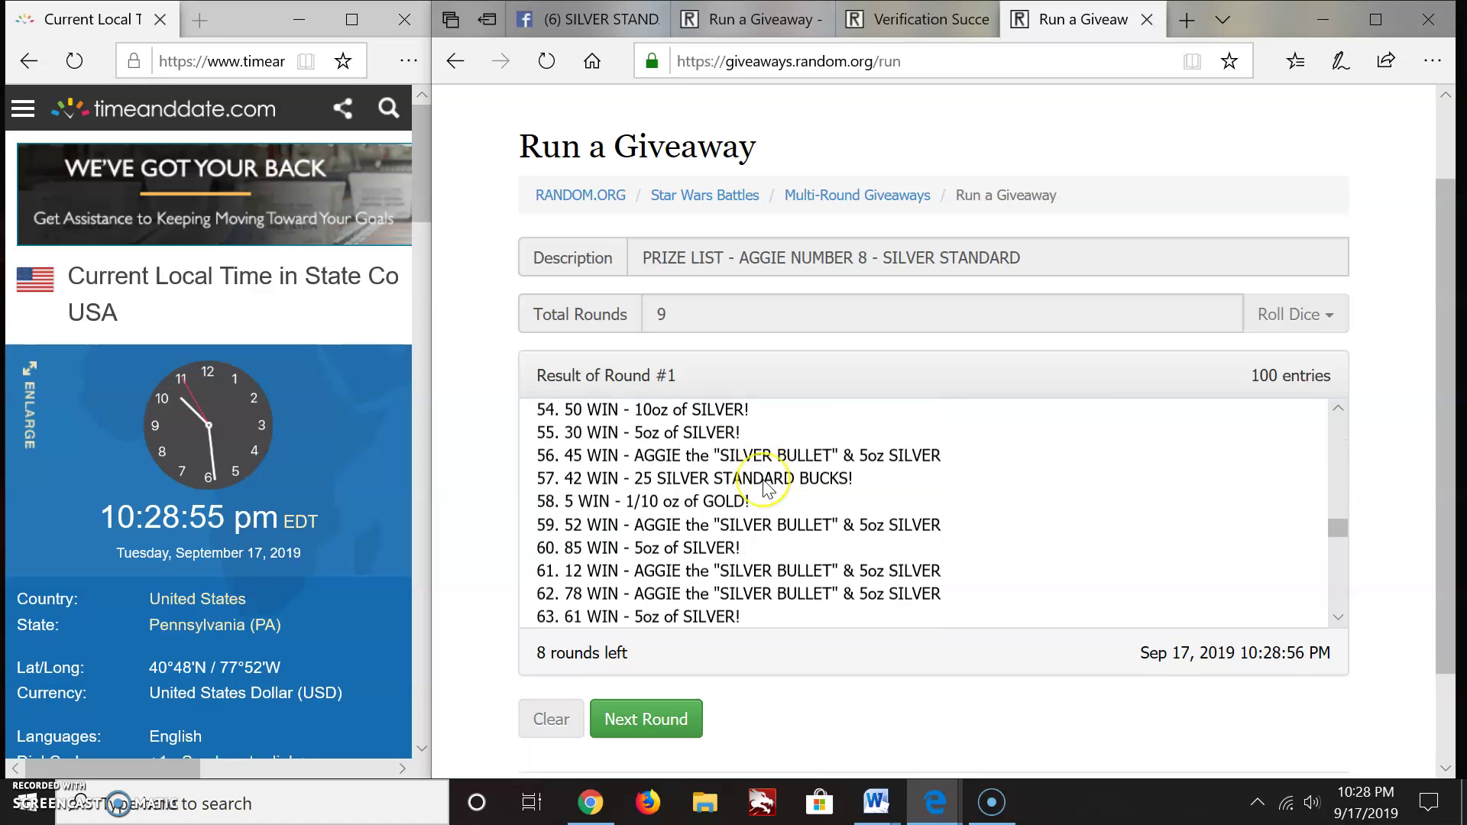
scroll(766, 479, "down", 3)
scroll(765, 482, "down", 3)
scroll(767, 486, "down", 3)
scroll(766, 488, "down", 4)
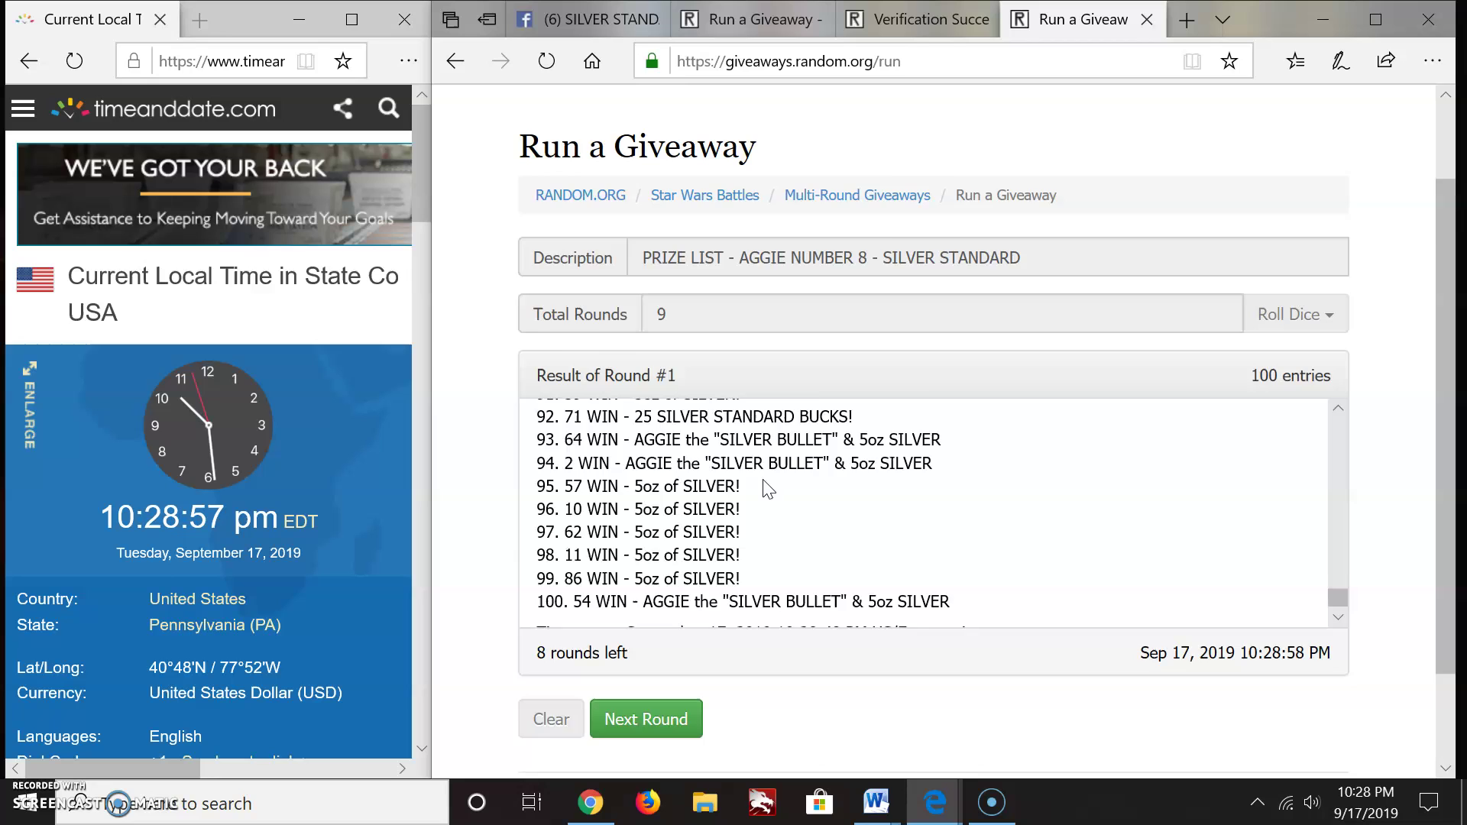
scroll(766, 487, "down", 4)
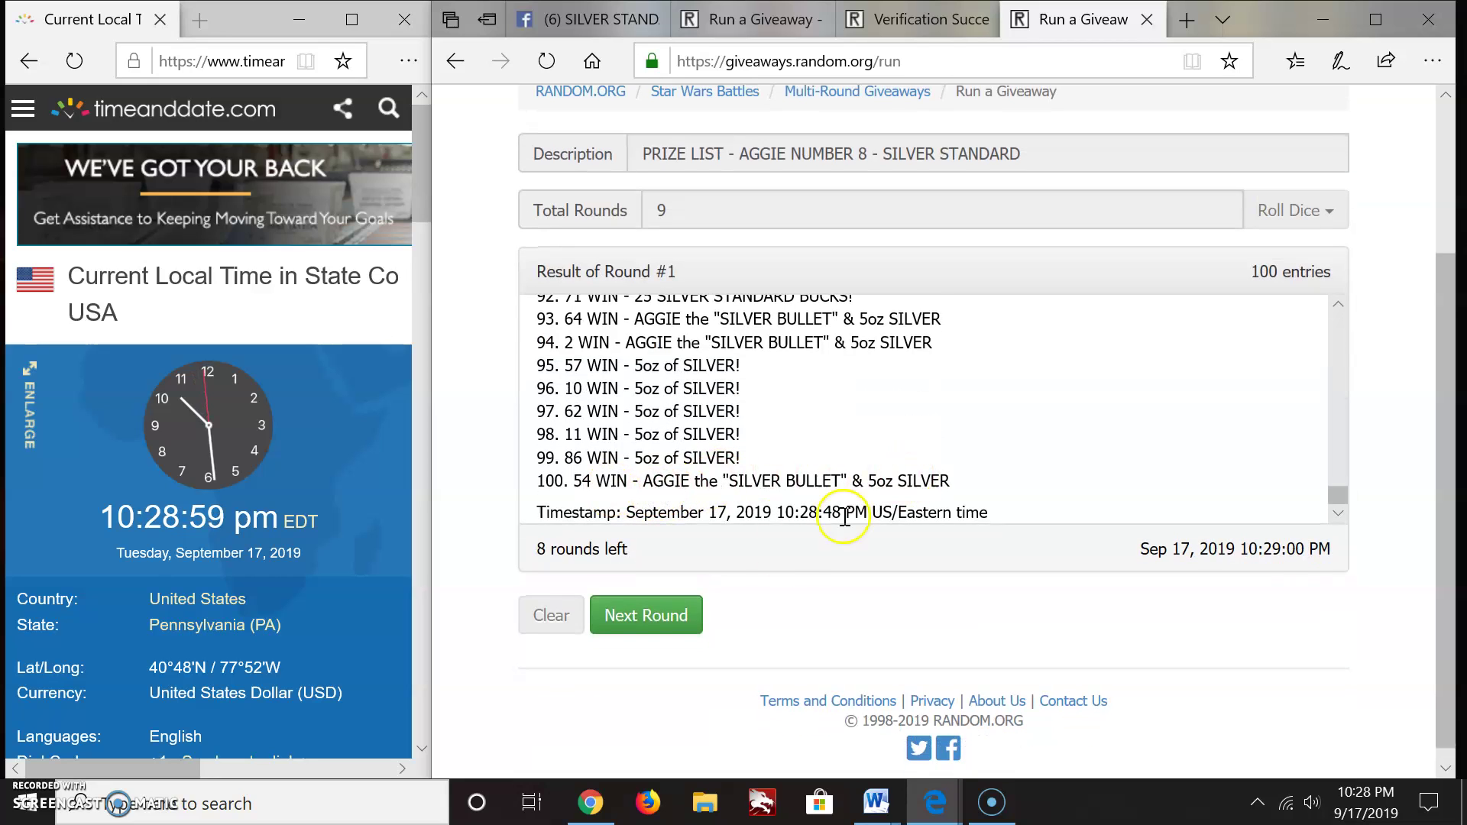
Run rounds 2 through 8 with Next Round, then run the ninth Final Round
left_click(645, 615)
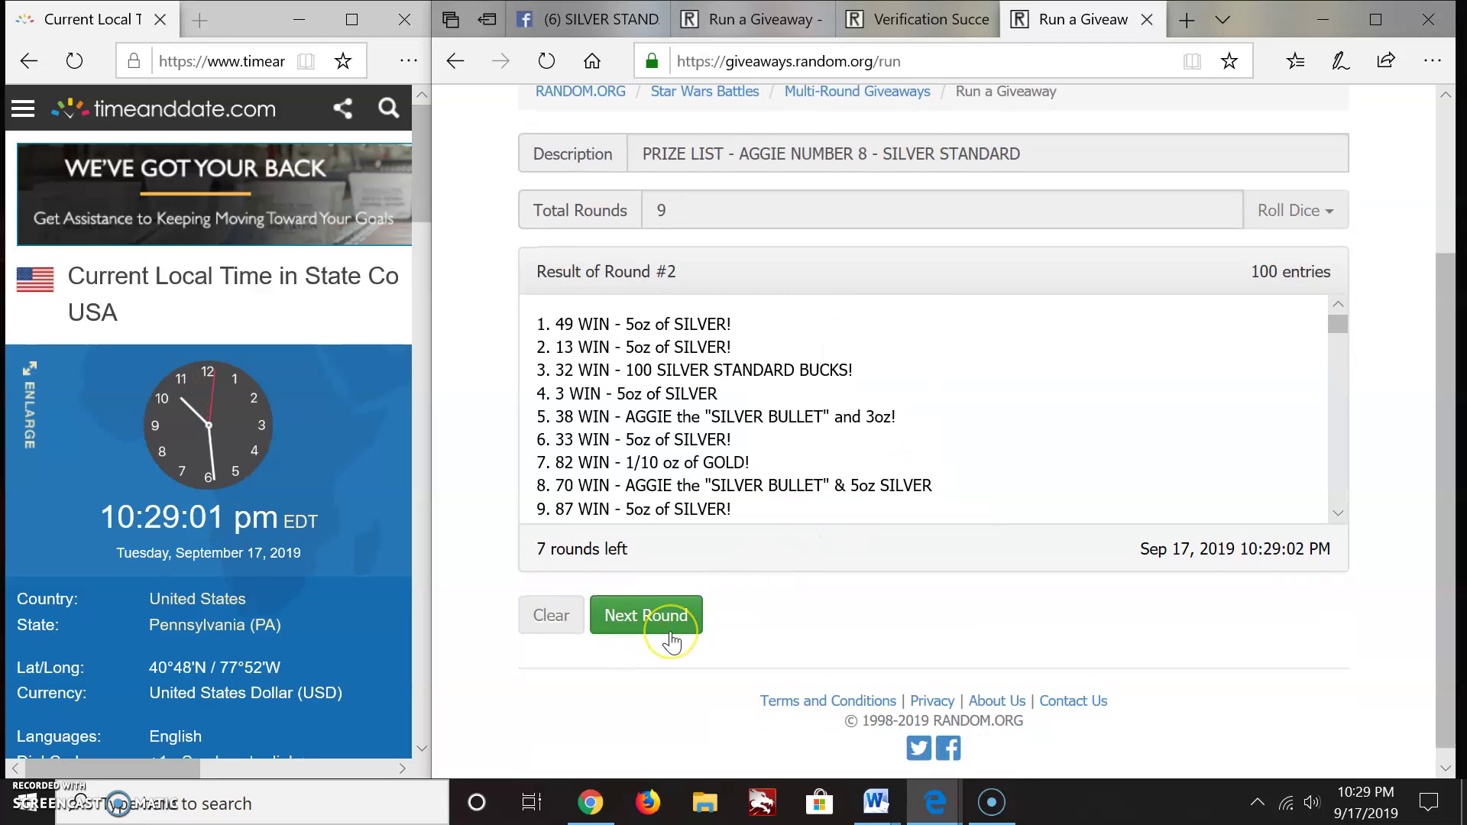
left_click(676, 628)
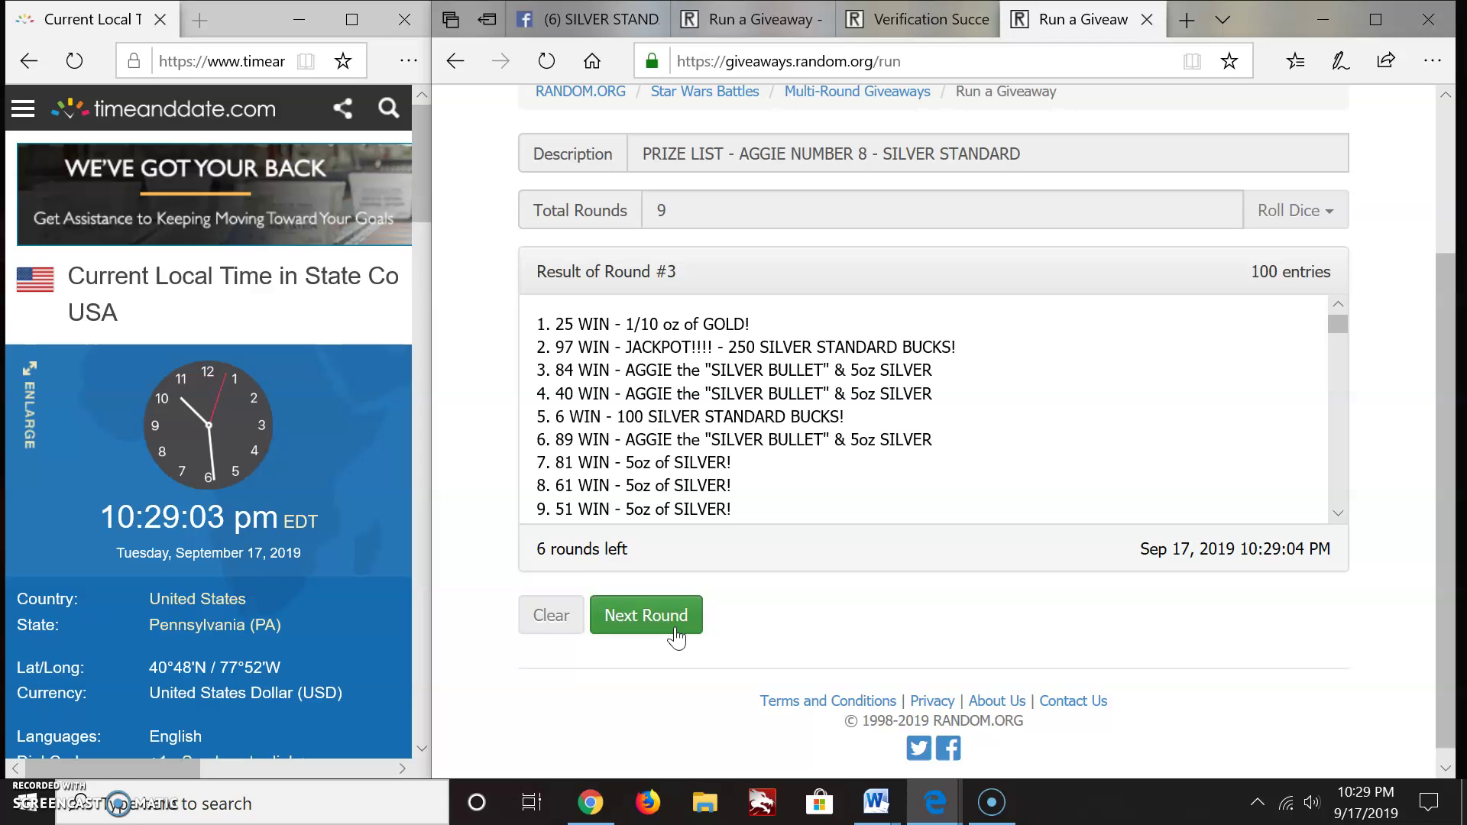
left_click(676, 628)
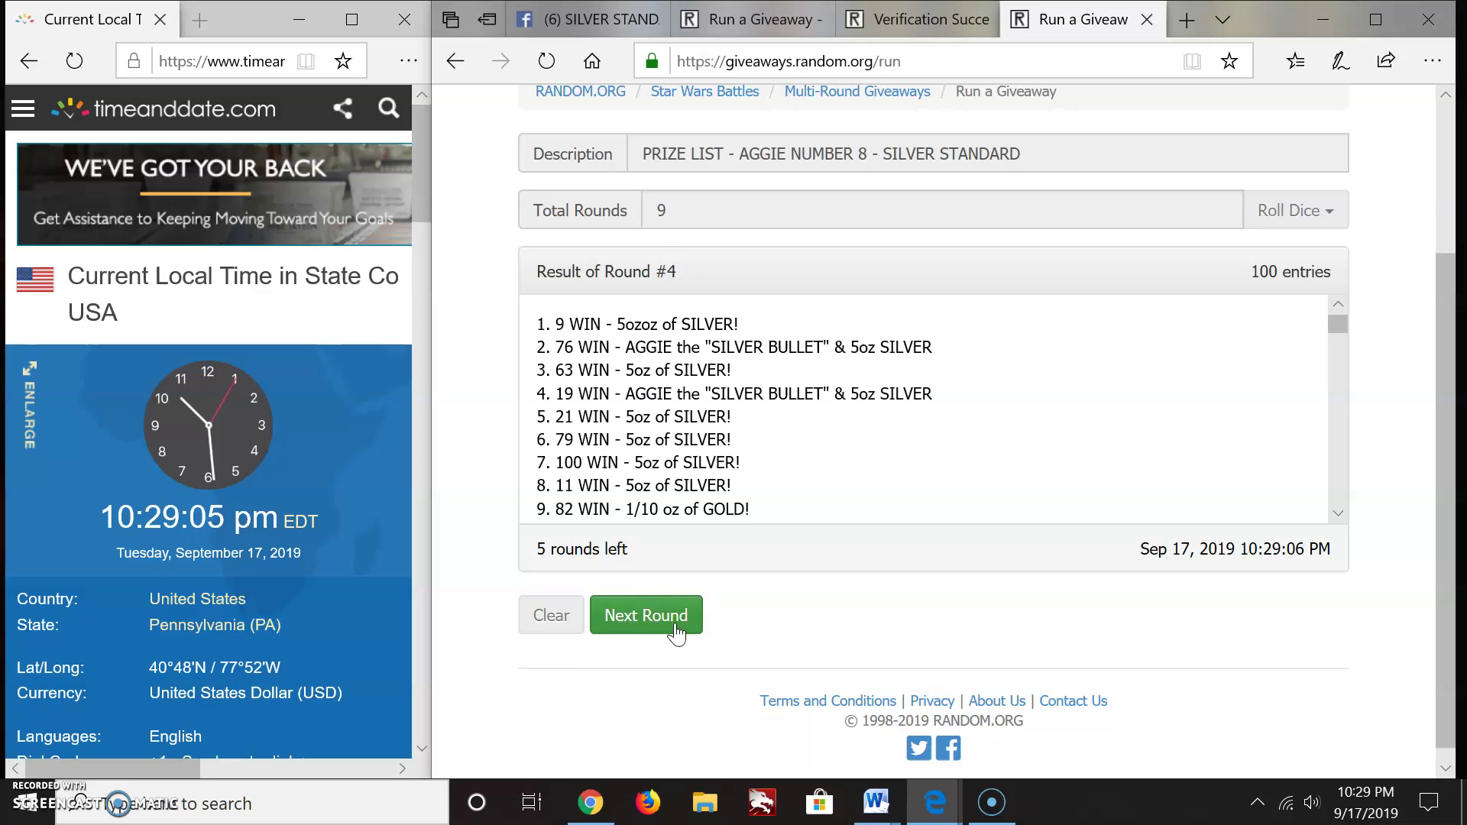
left_click(676, 628)
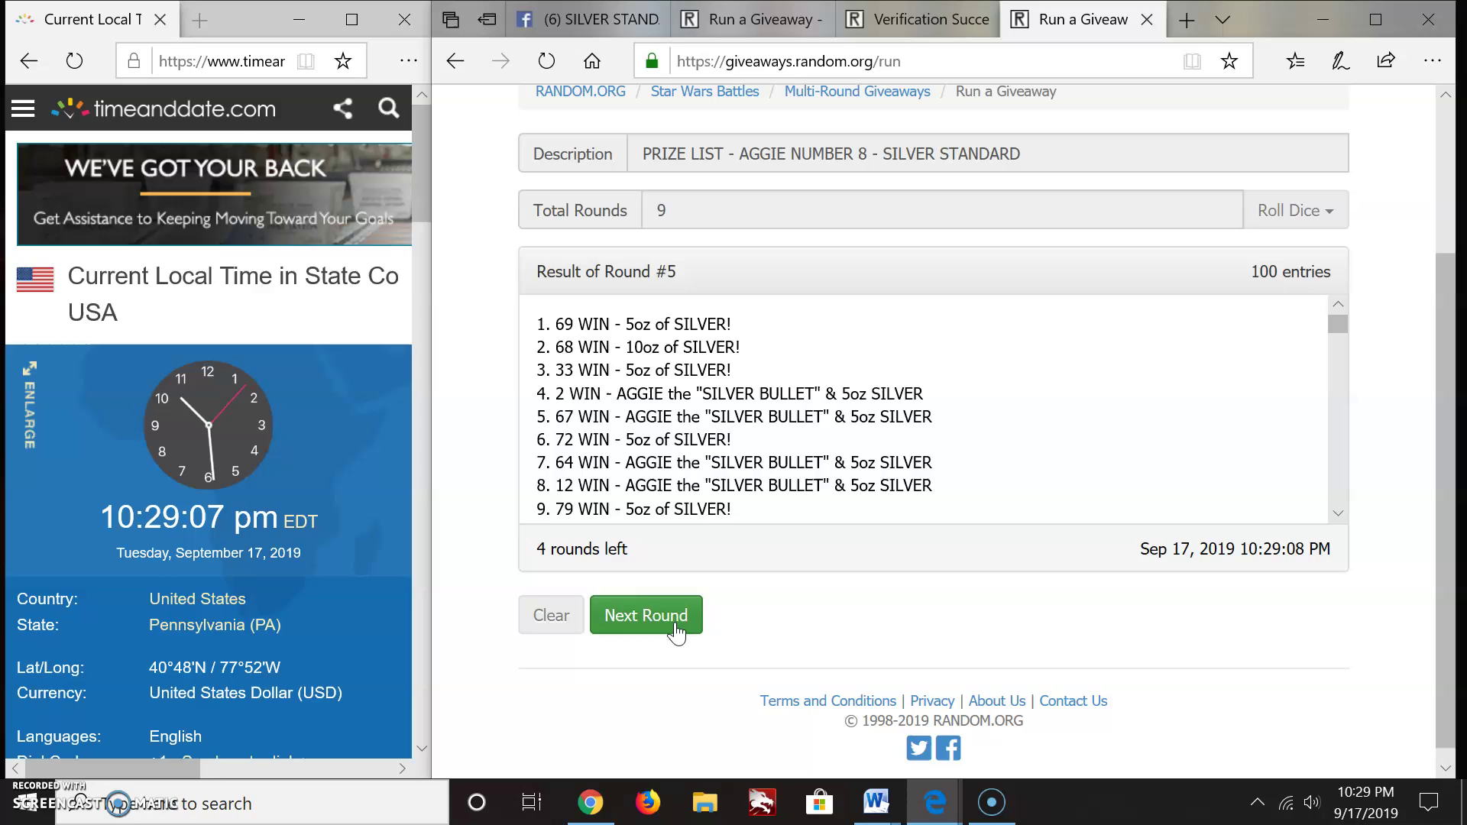
left_click(677, 629)
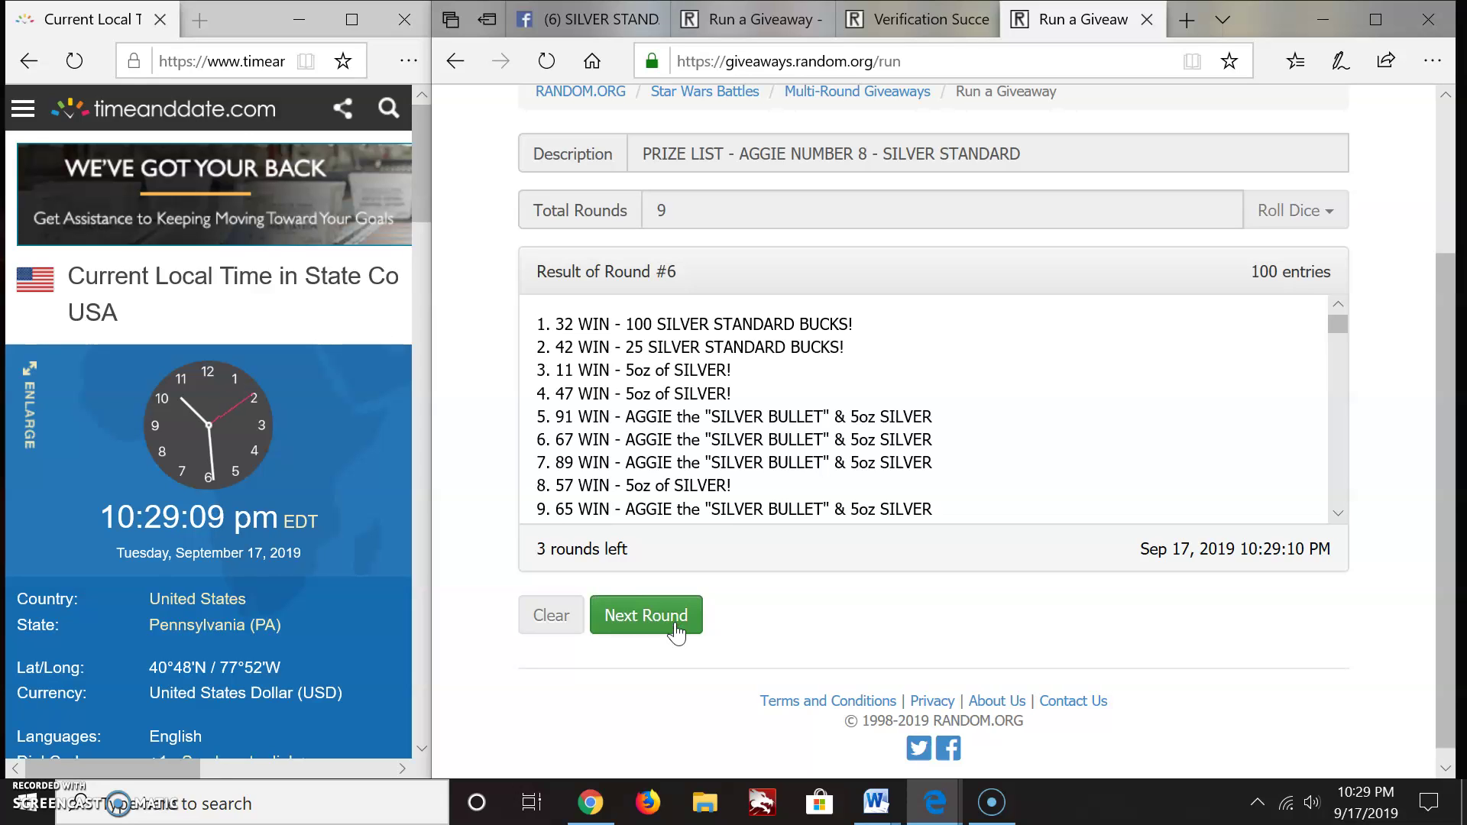
left_click(676, 629)
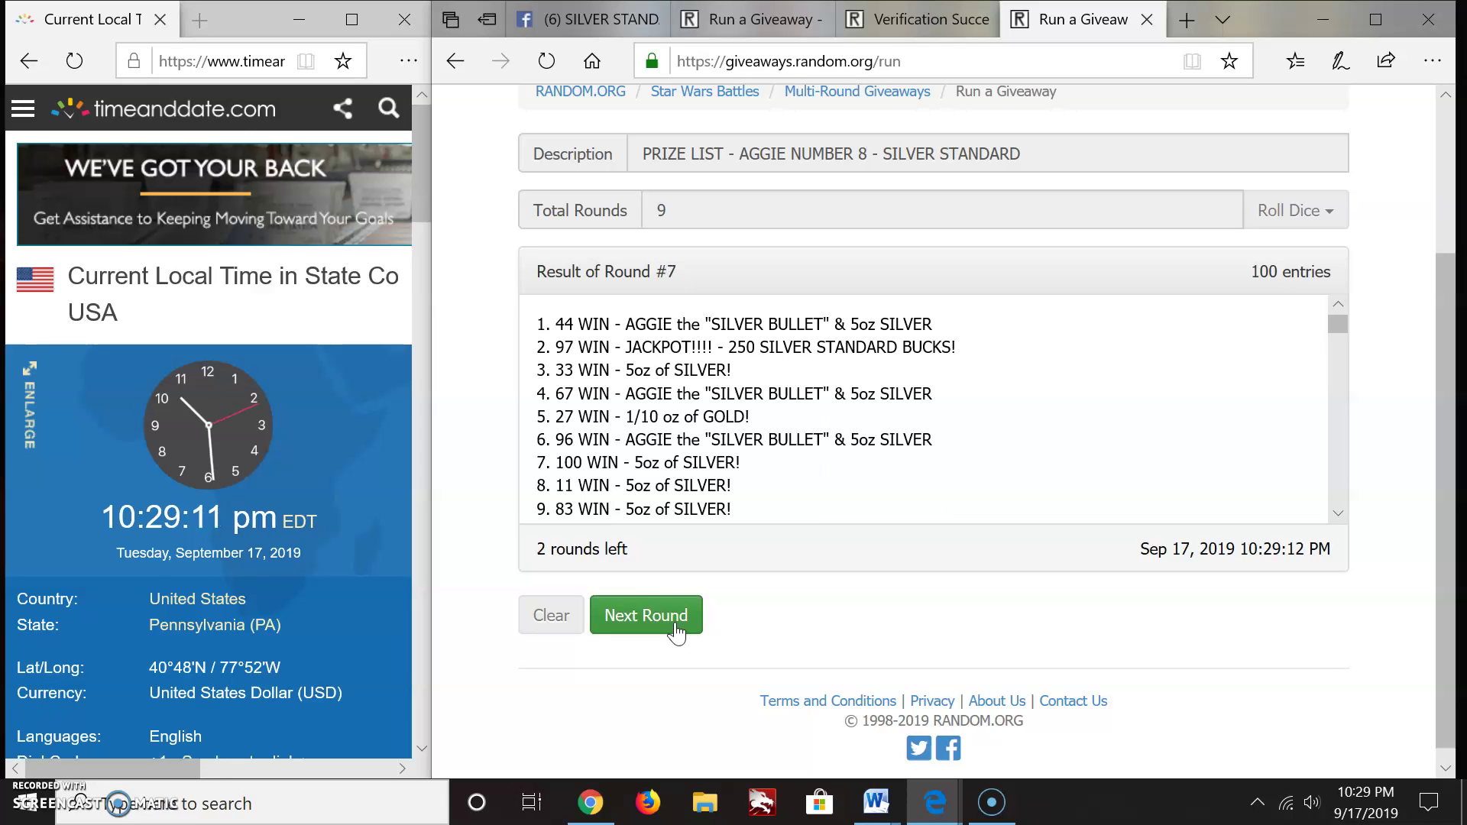
left_click(677, 628)
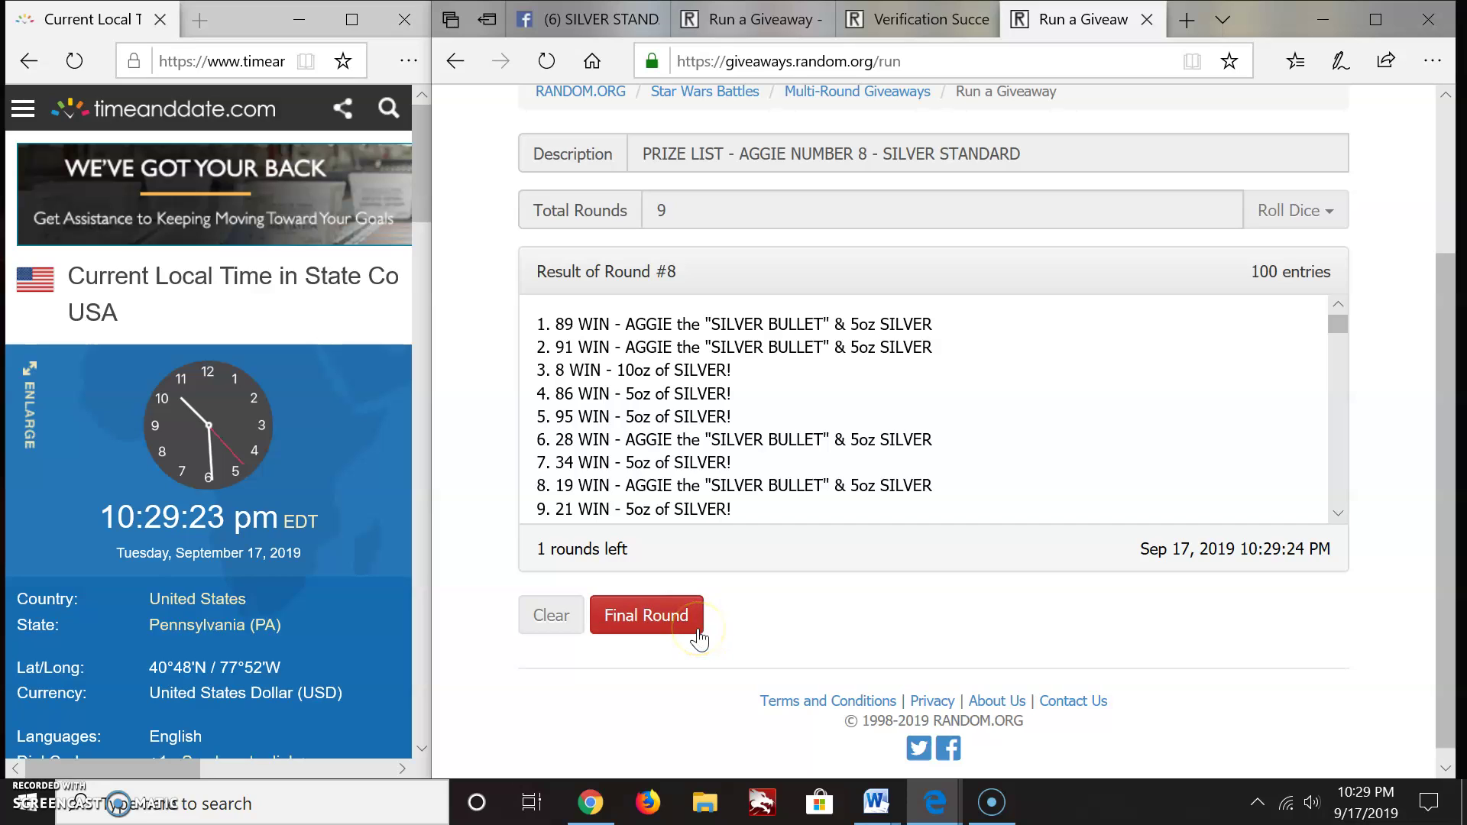
left_click(664, 625)
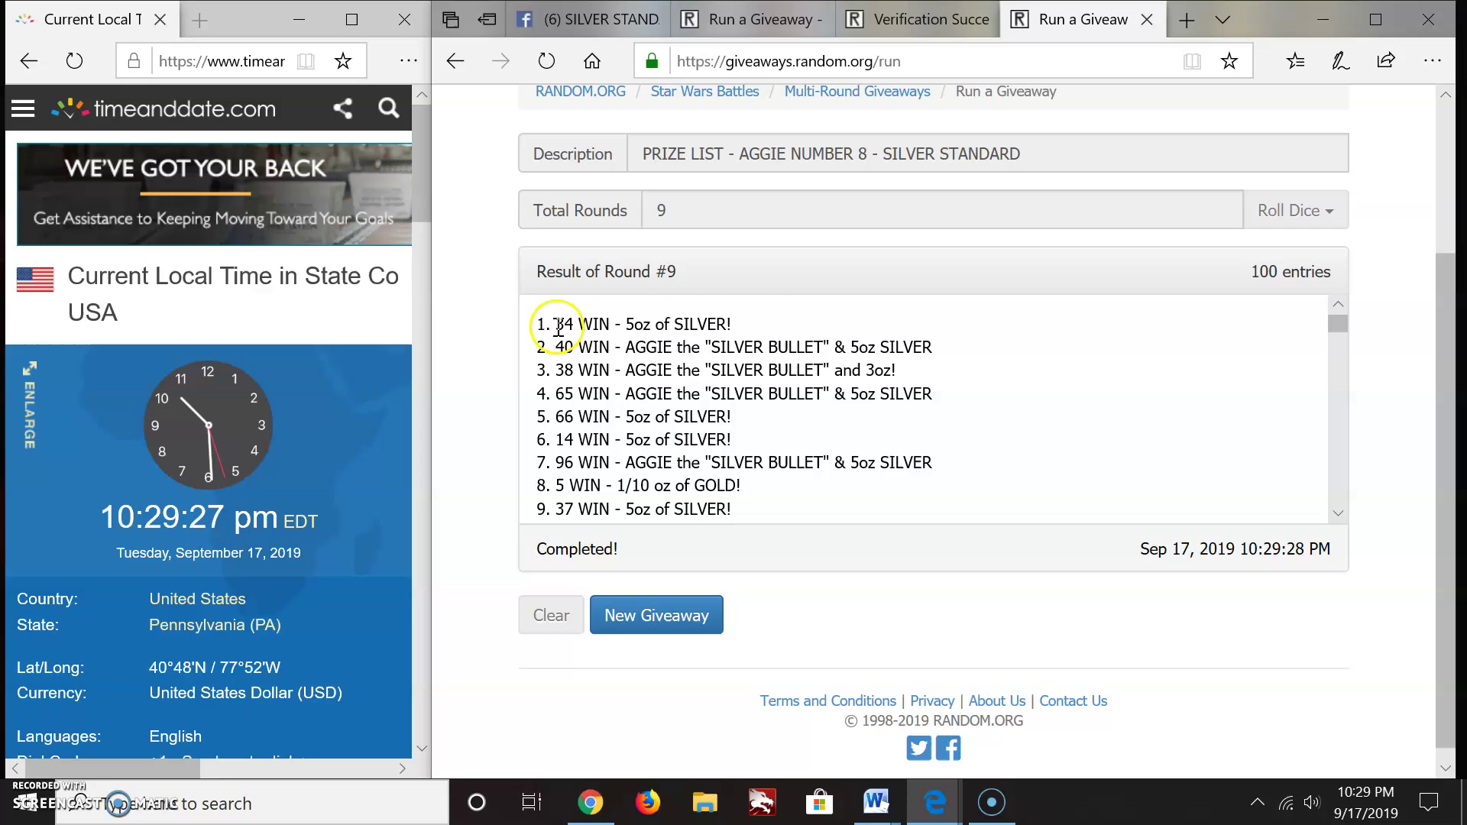
Highlight Round #9's first winner and open the rcmnfm verification page
left_click_drag(556, 324, 734, 323)
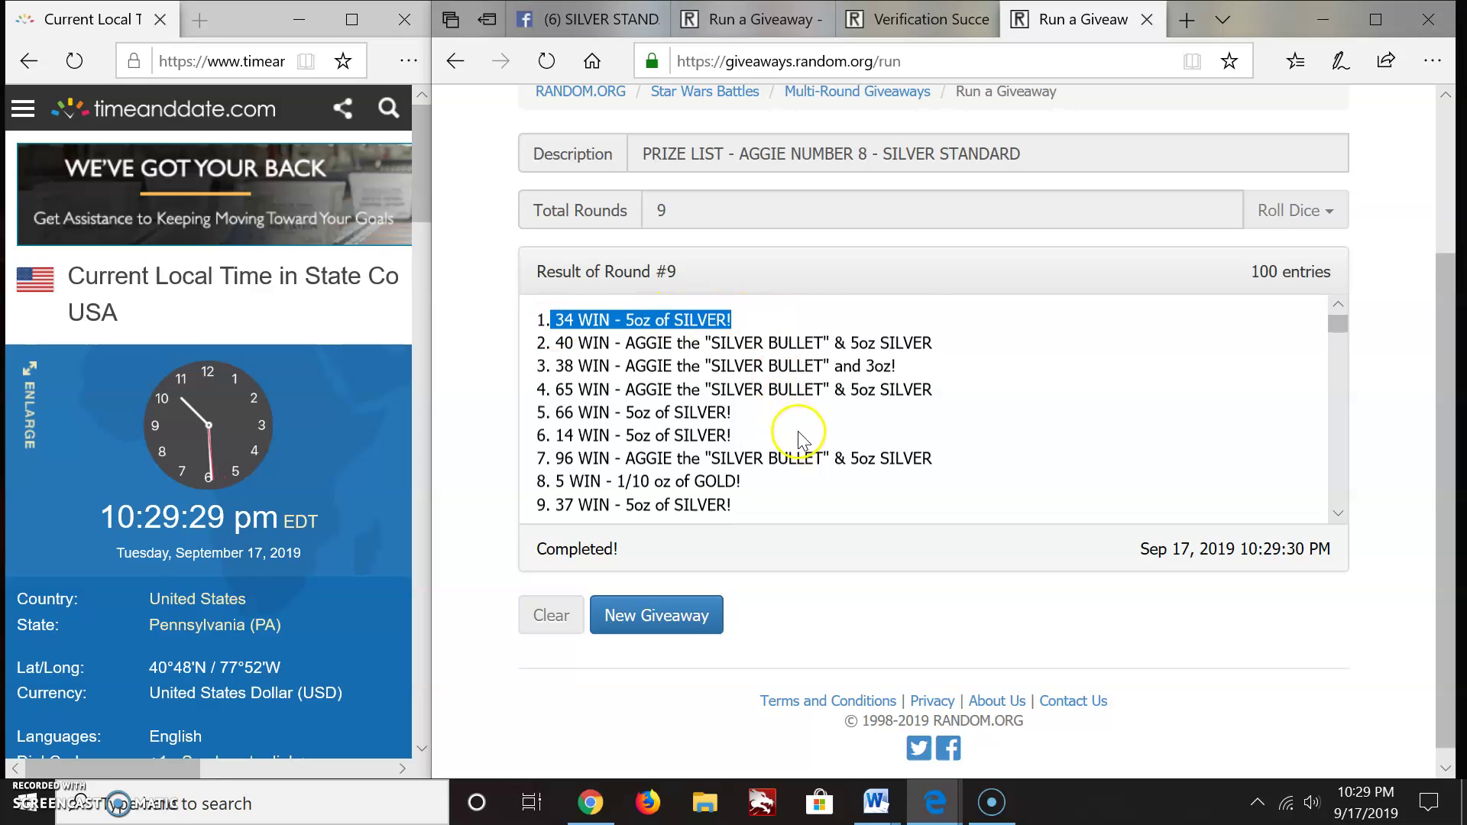
scroll(803, 438, "down", 5)
scroll(802, 440, "down", 5)
scroll(803, 438, "down", 5)
scroll(803, 439, "down", 4)
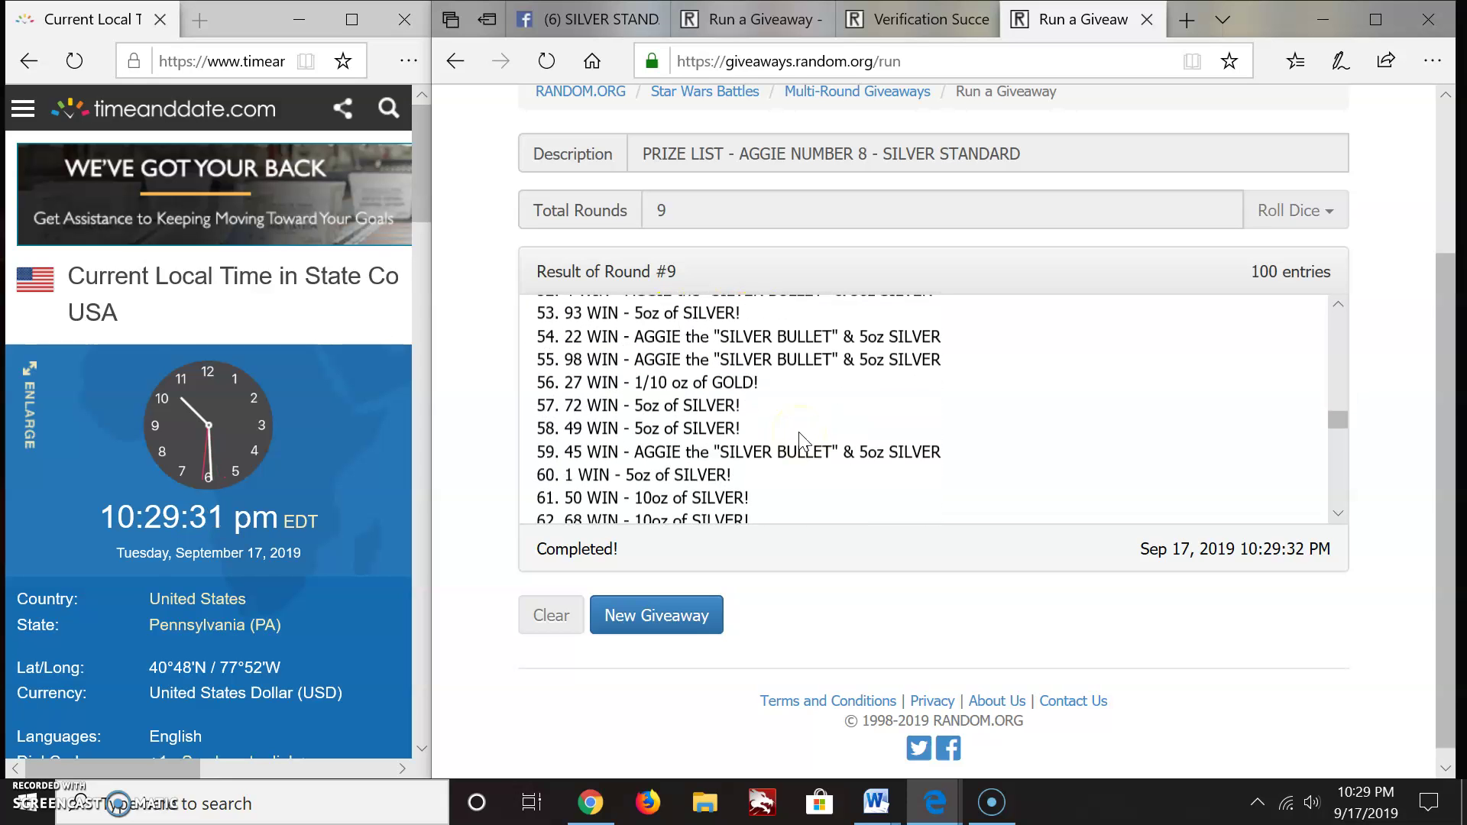
scroll(803, 440, "down", 4)
scroll(803, 439, "down", 4)
scroll(802, 439, "down", 3)
scroll(802, 440, "down", 4)
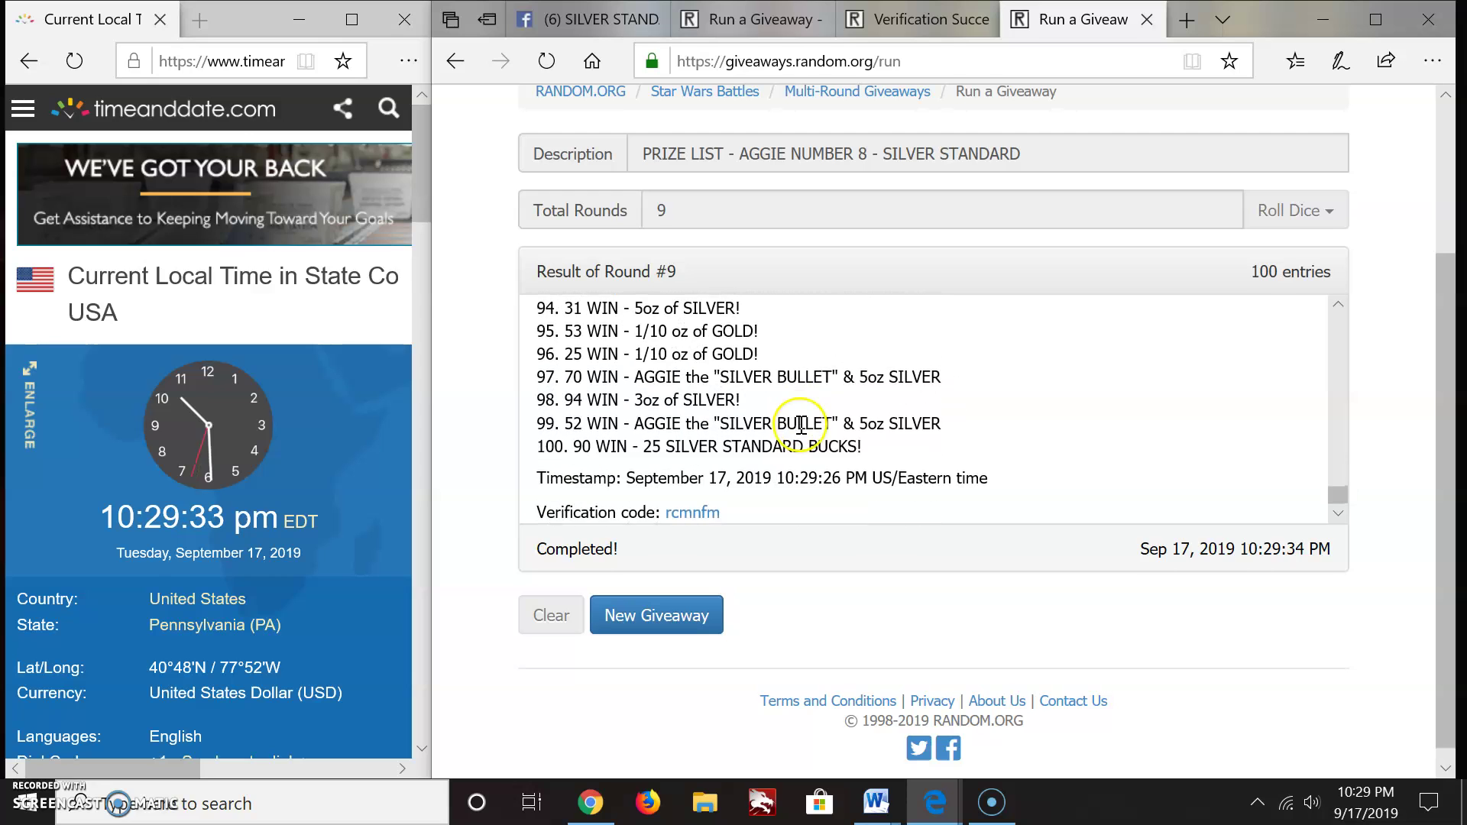
scroll(803, 439, "down", 2)
left_click(690, 498)
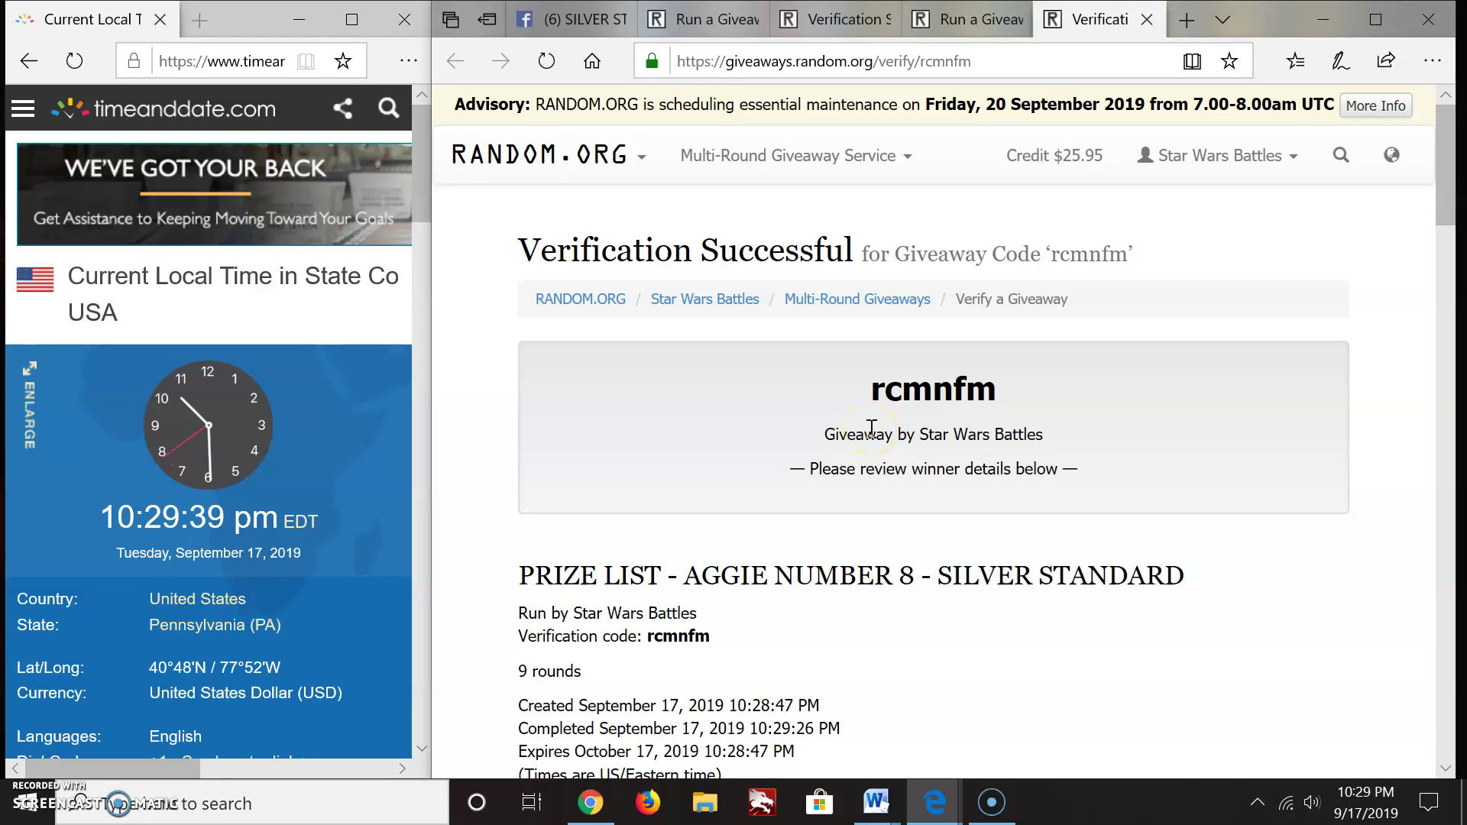
scroll(872, 428, "down", 2)
scroll(803, 424, "down", 3)
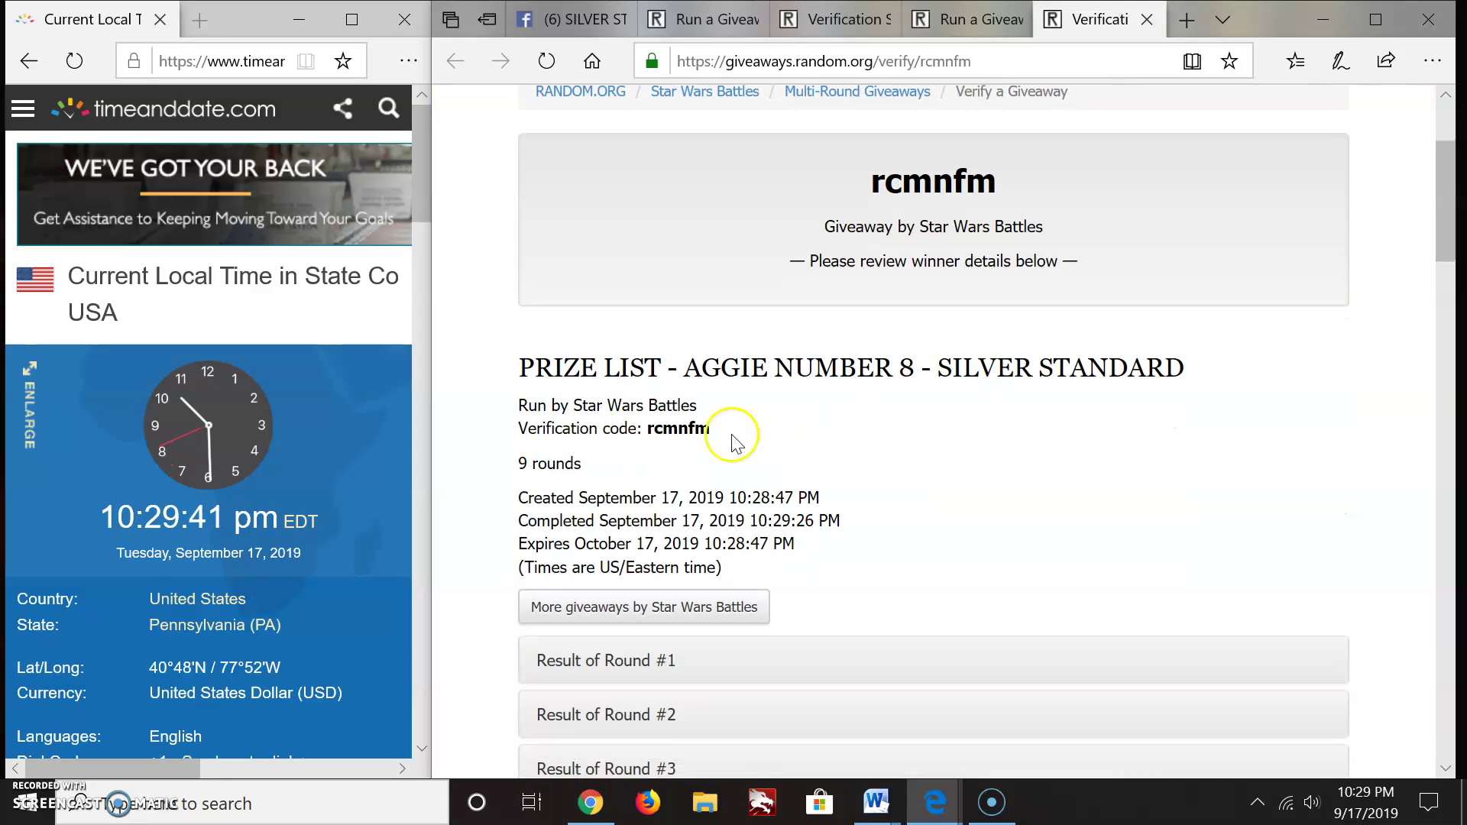
scroll(765, 378, "down", 4)
scroll(766, 367, "down", 5)
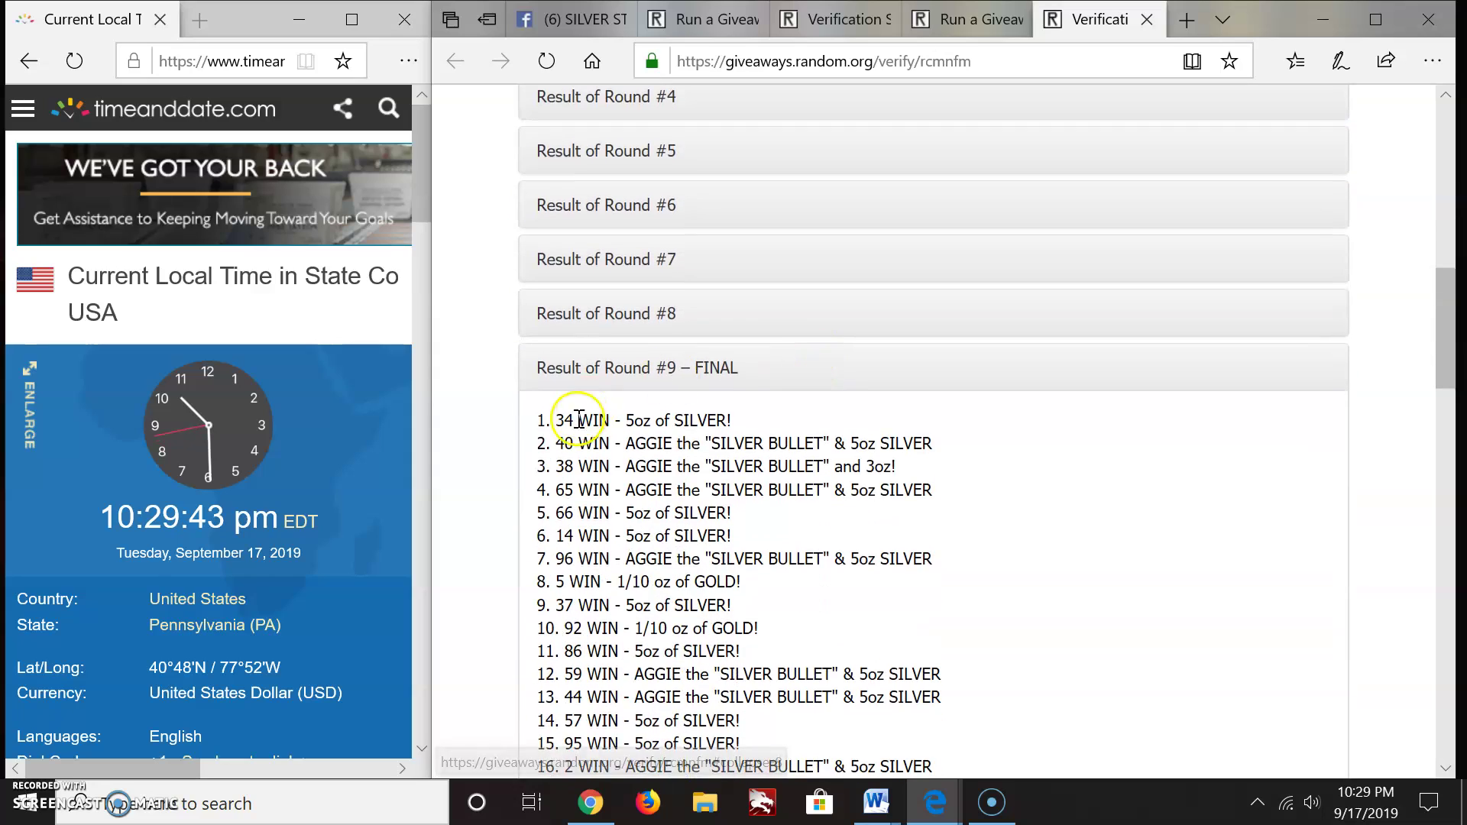
left_click_drag(538, 421, 734, 421)
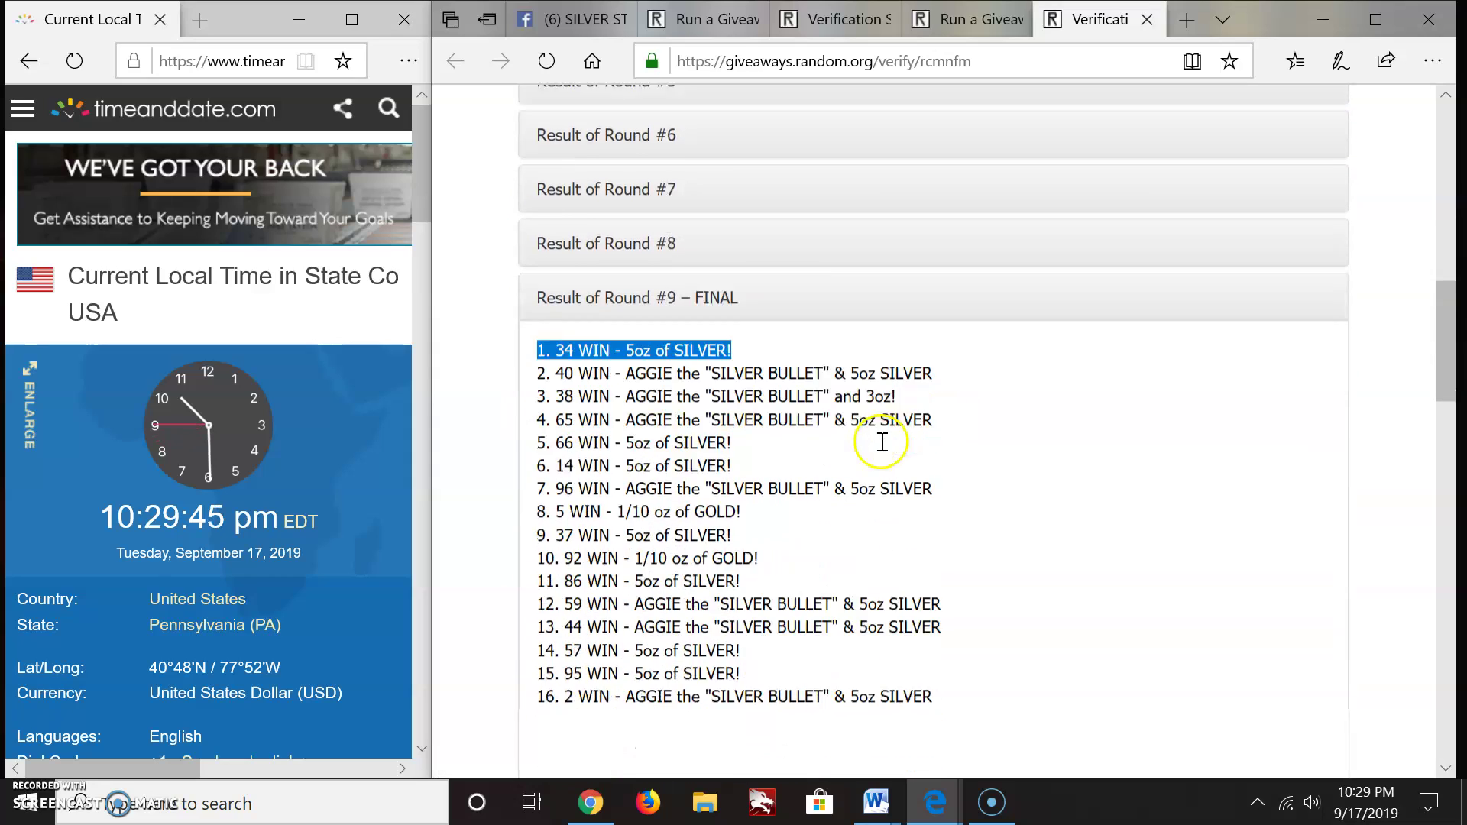
scroll(882, 424, "down", 5)
scroll(887, 439, "down", 5)
scroll(887, 438, "down", 5)
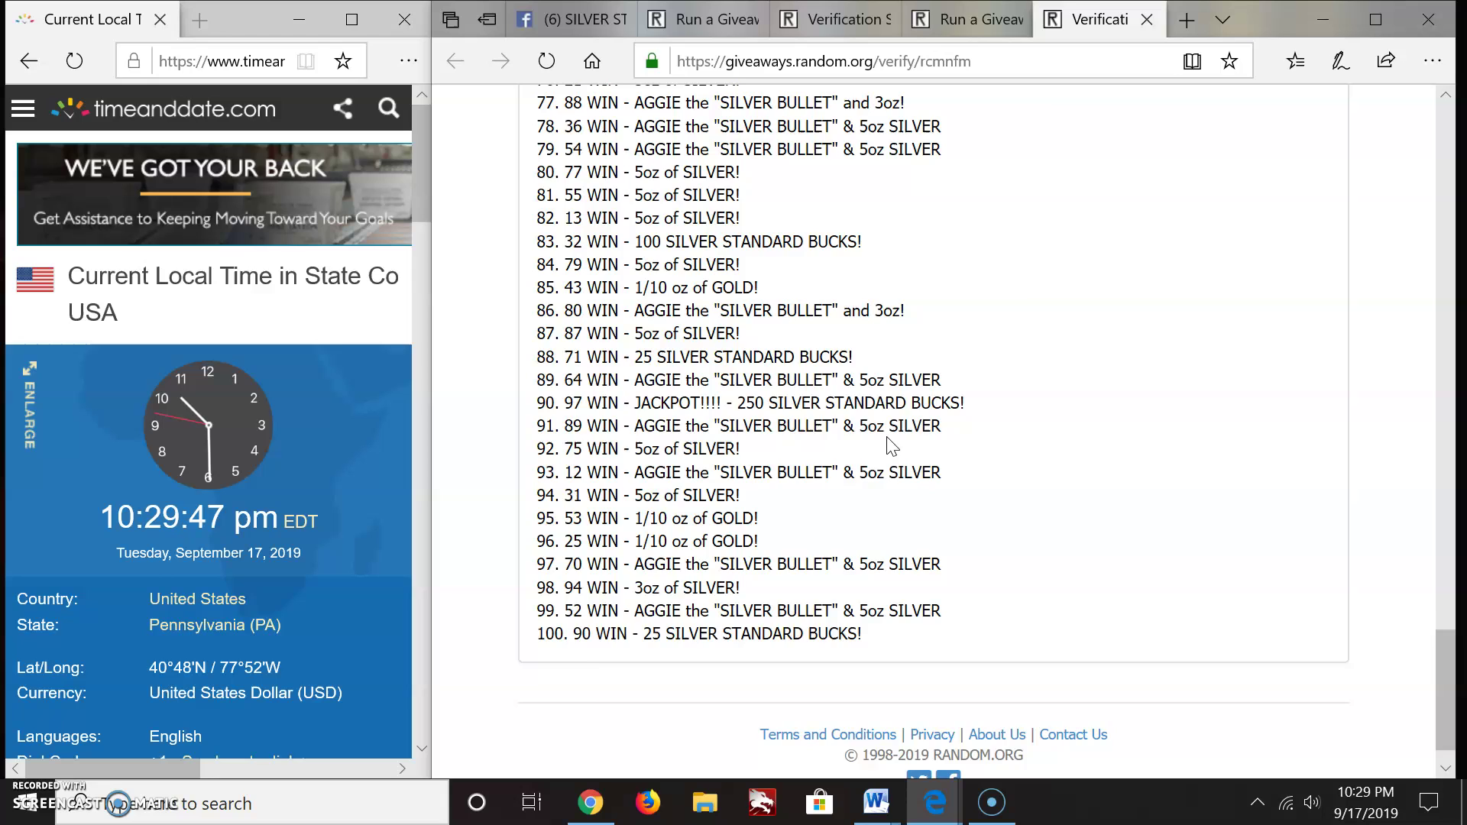
scroll(892, 448, "up", 5)
scroll(893, 447, "up", 5)
scroll(885, 437, "up", 5)
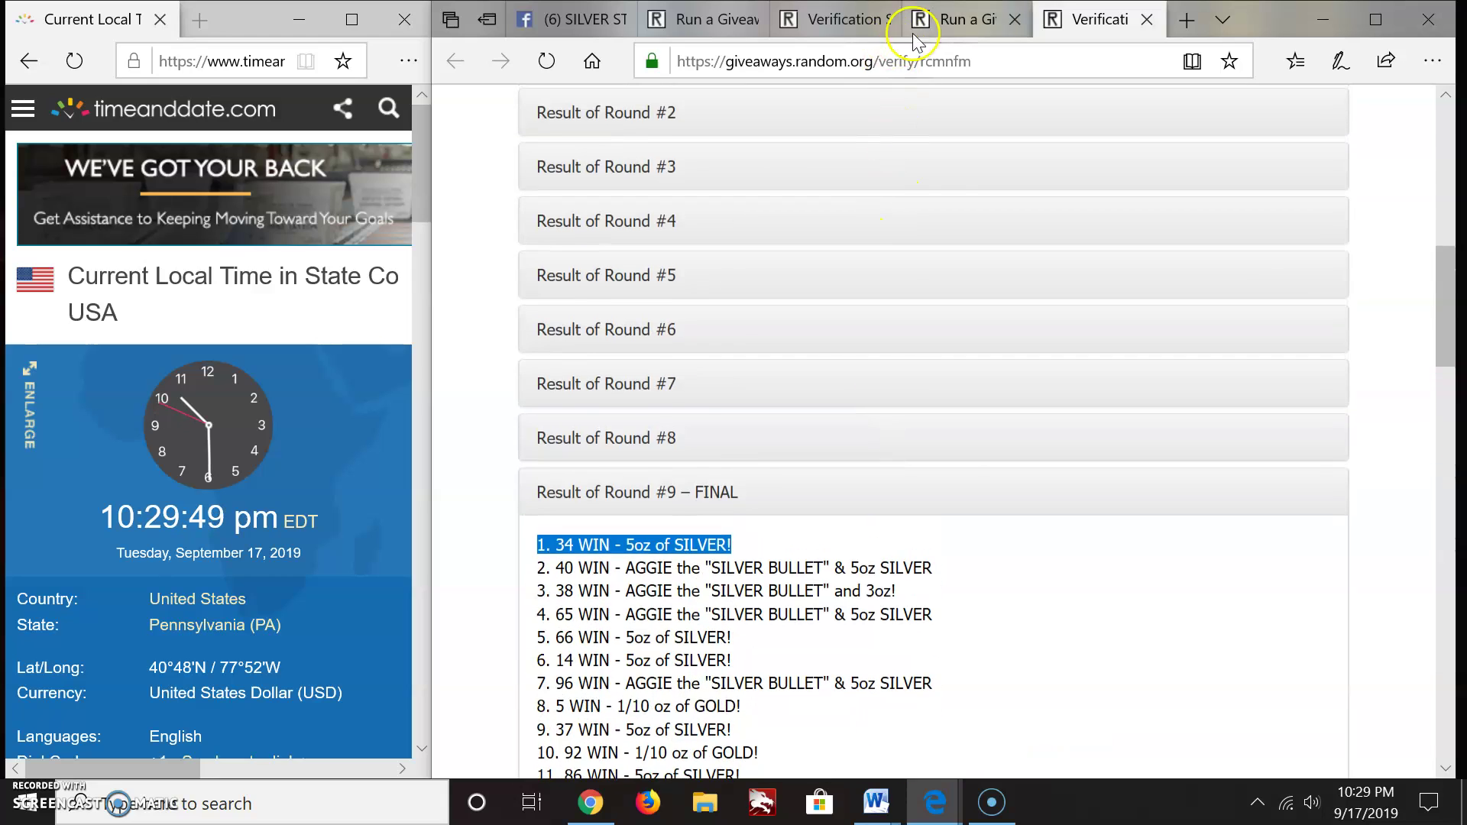
Copy the rcmnfm verification link from the completed giveaway page and return to Facebook
left_click(963, 20)
right_click(686, 498)
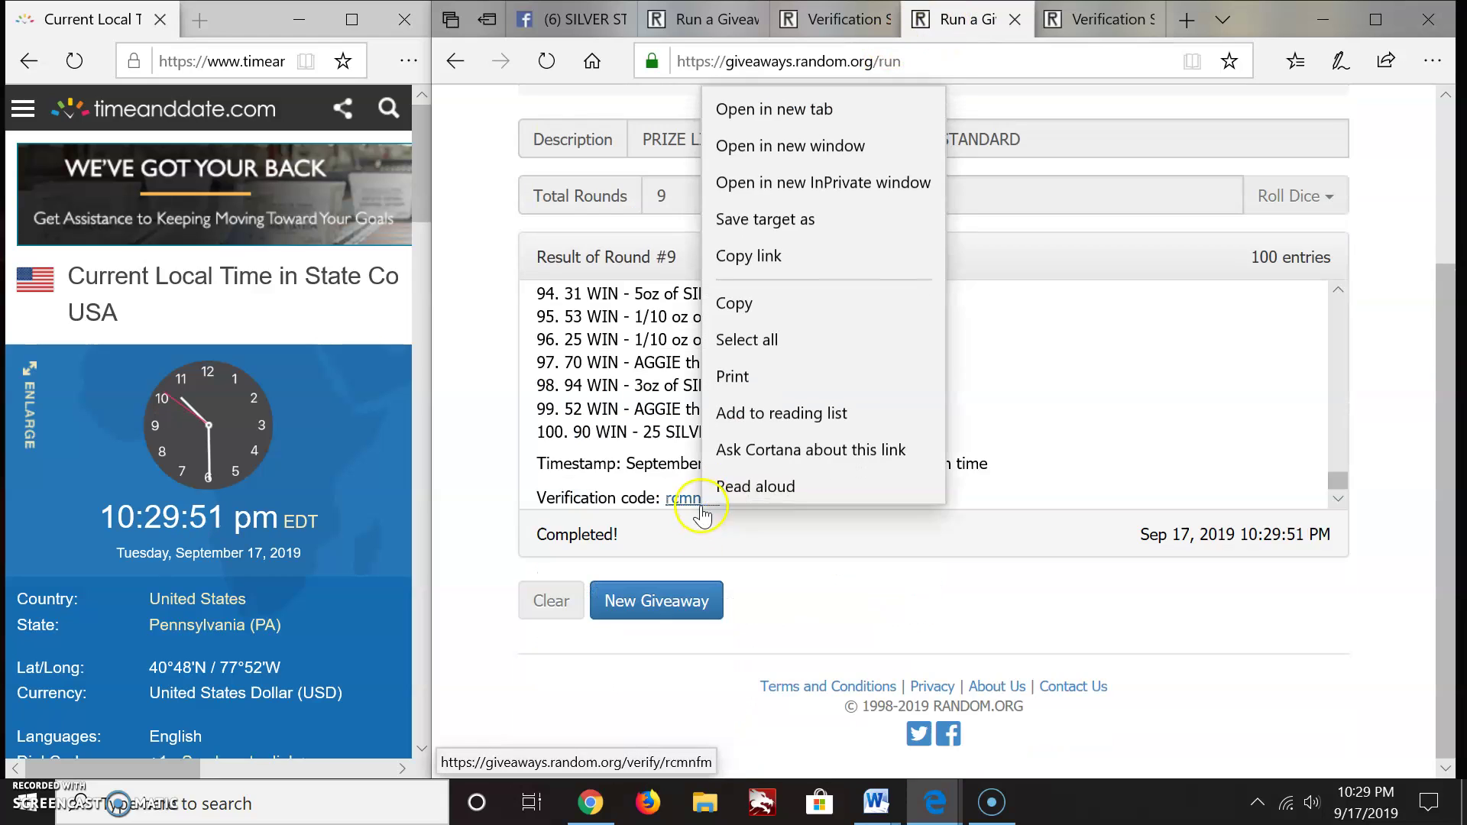
left_click(749, 256)
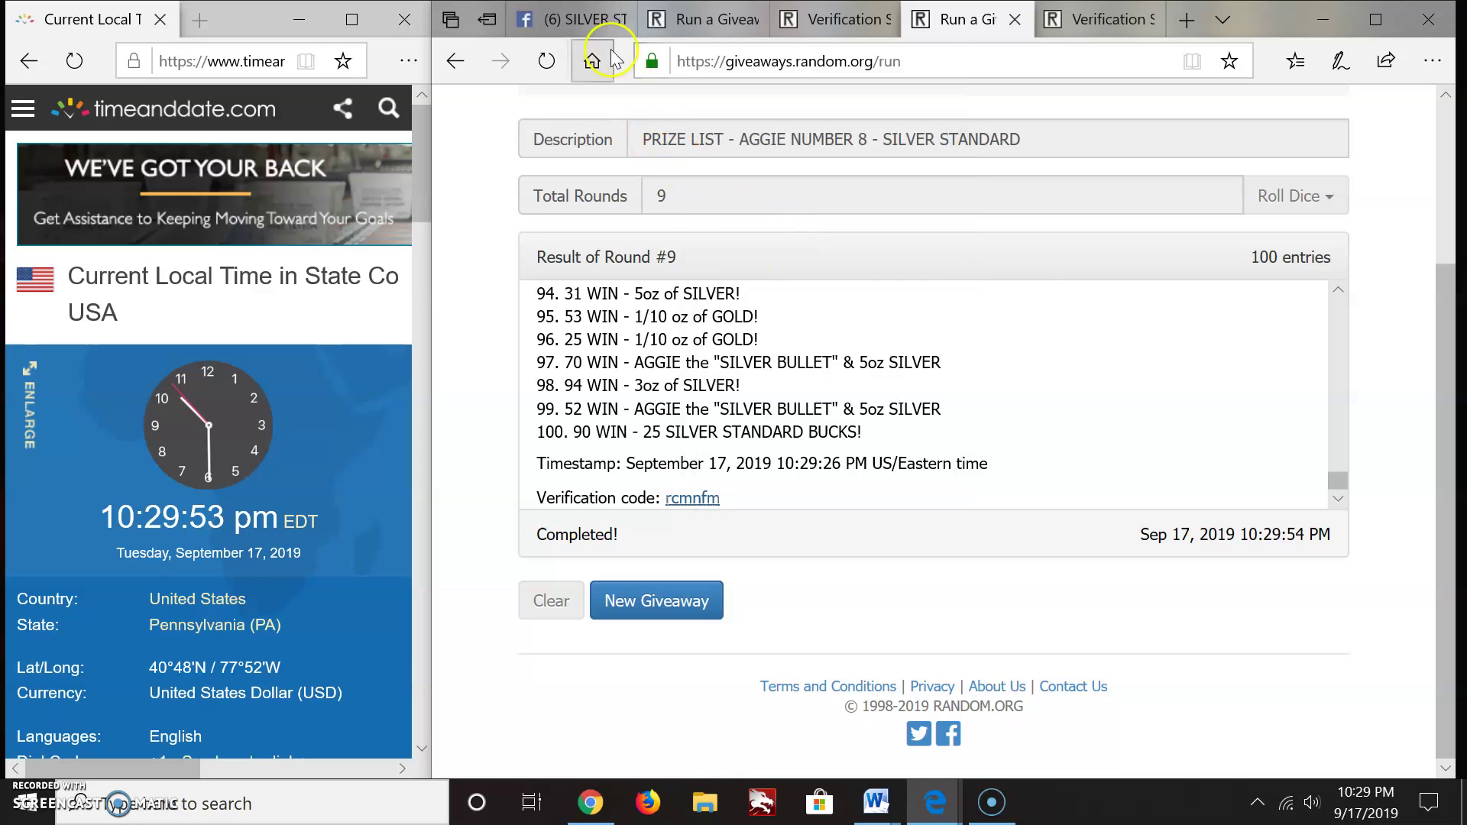
left_click(573, 20)
Comment 'PRIZE WHEEL RESULTS!!!!!!!!!!', then comment the pasted rcmnfm verification link
left_click(814, 656)
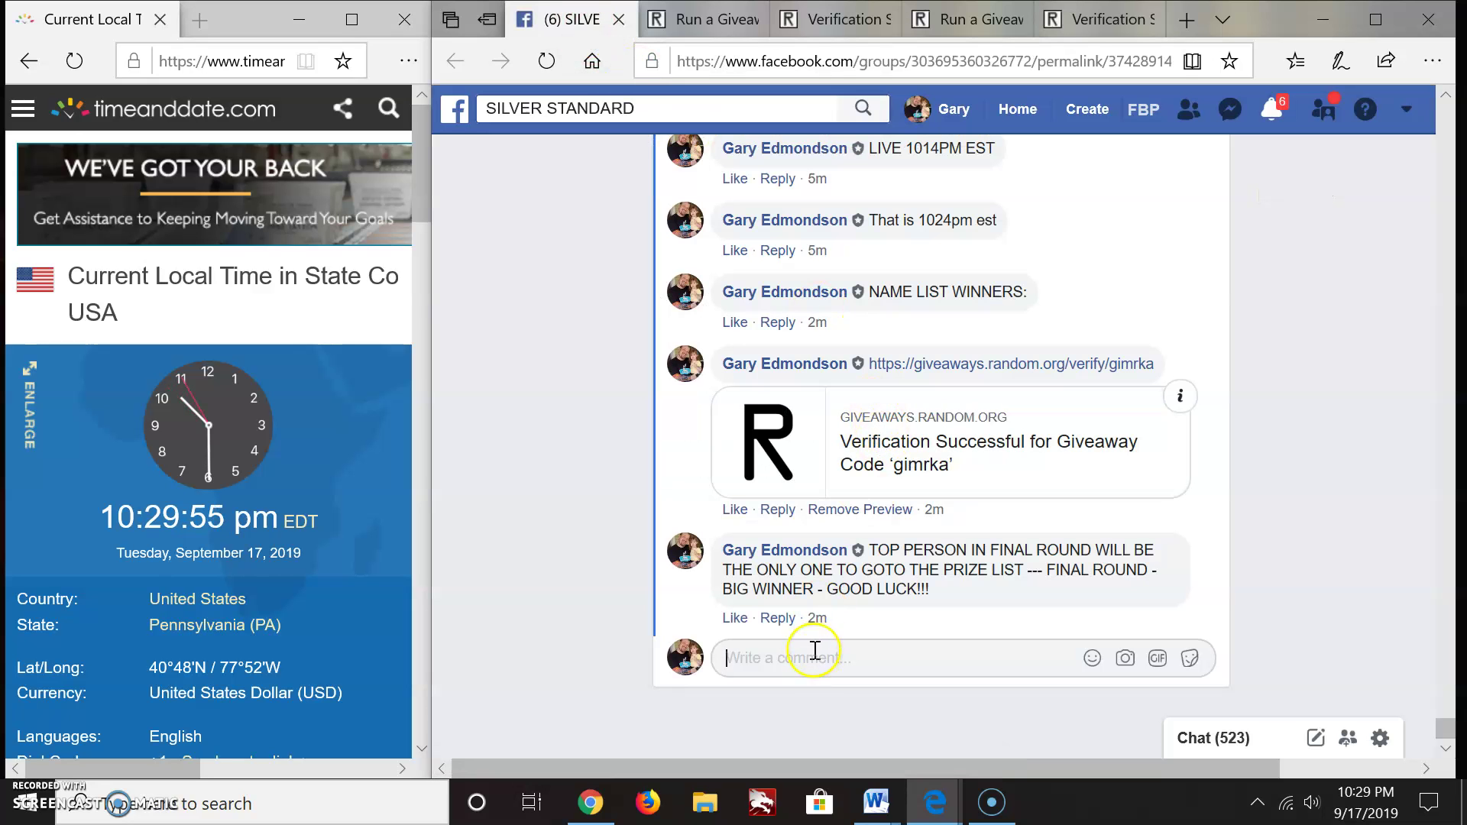
type("PRIZE WHEEL RESULTS!!!!!!!!!!")
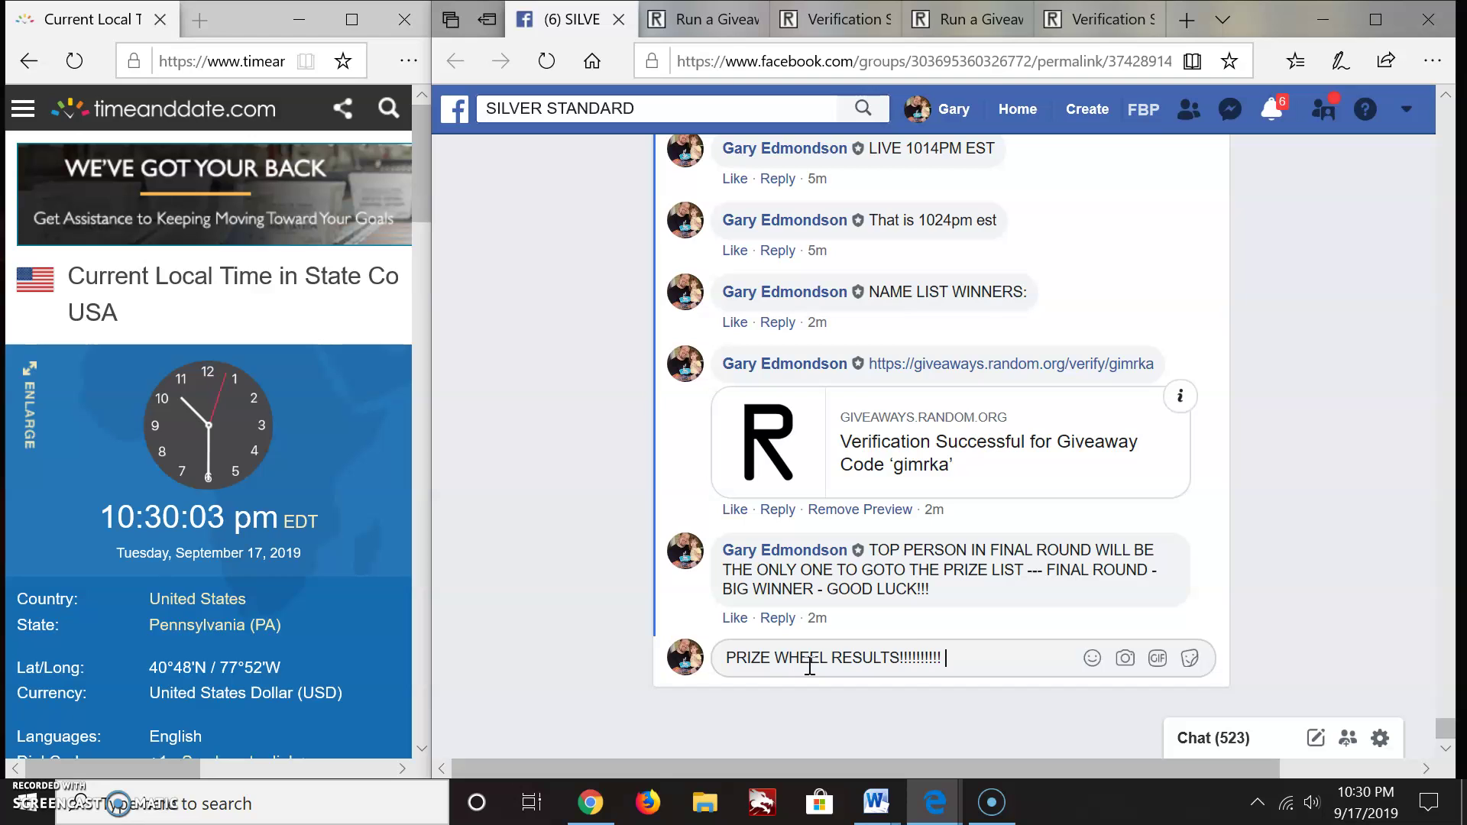
key("Return")
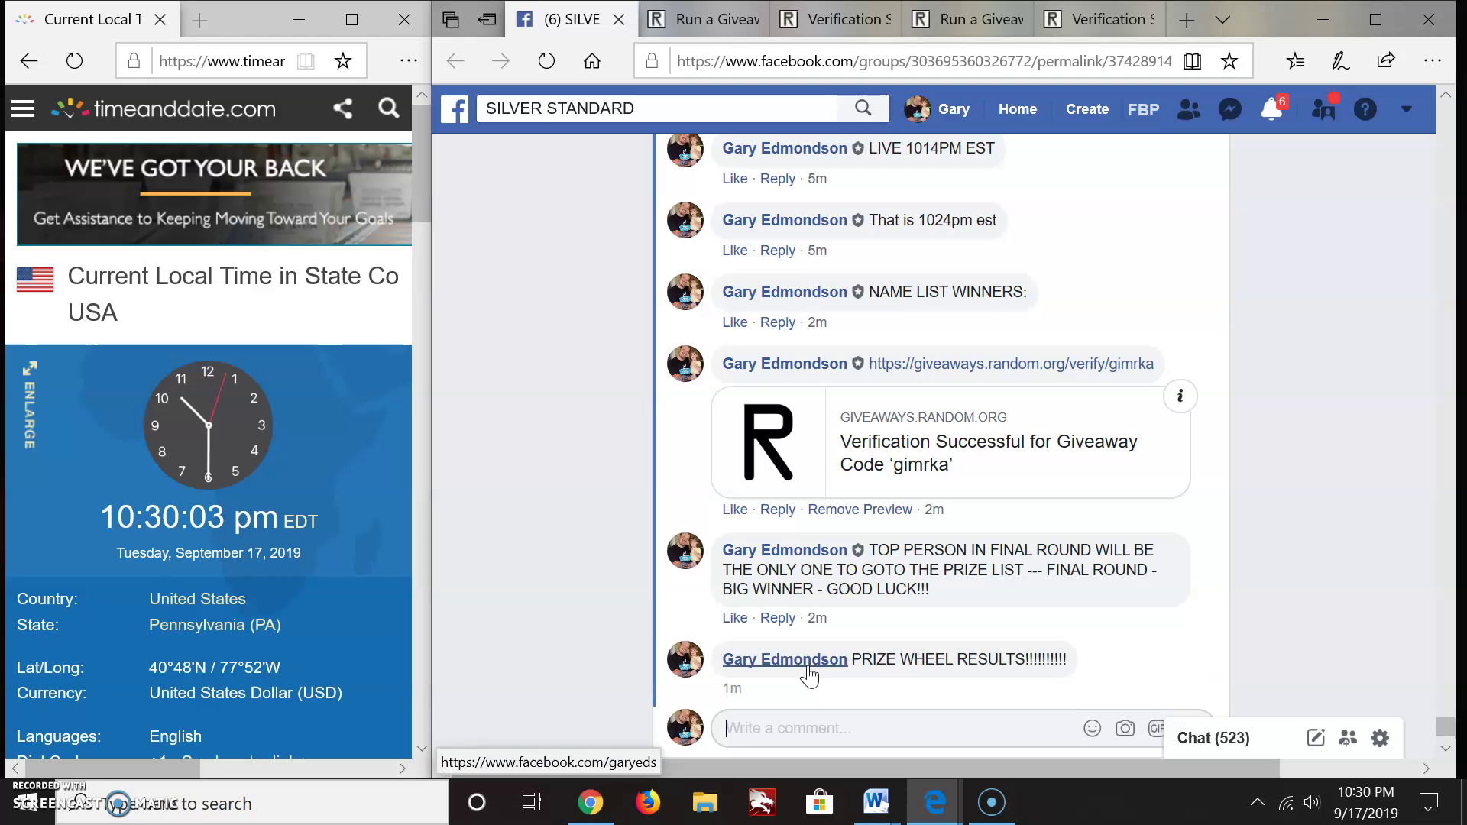
type("https://giveaways.random.org/verify/rcmnfm")
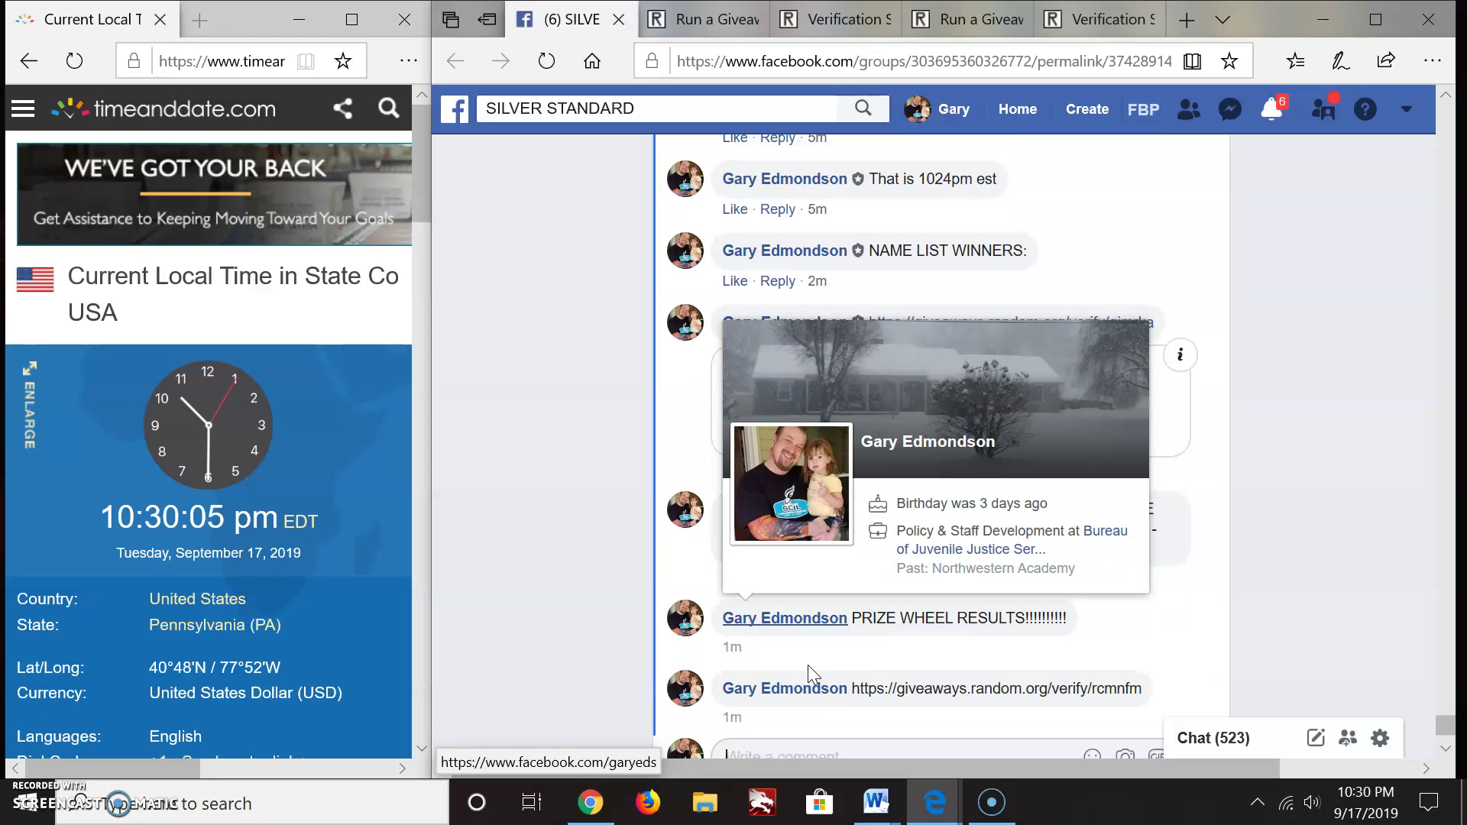
key("Return")
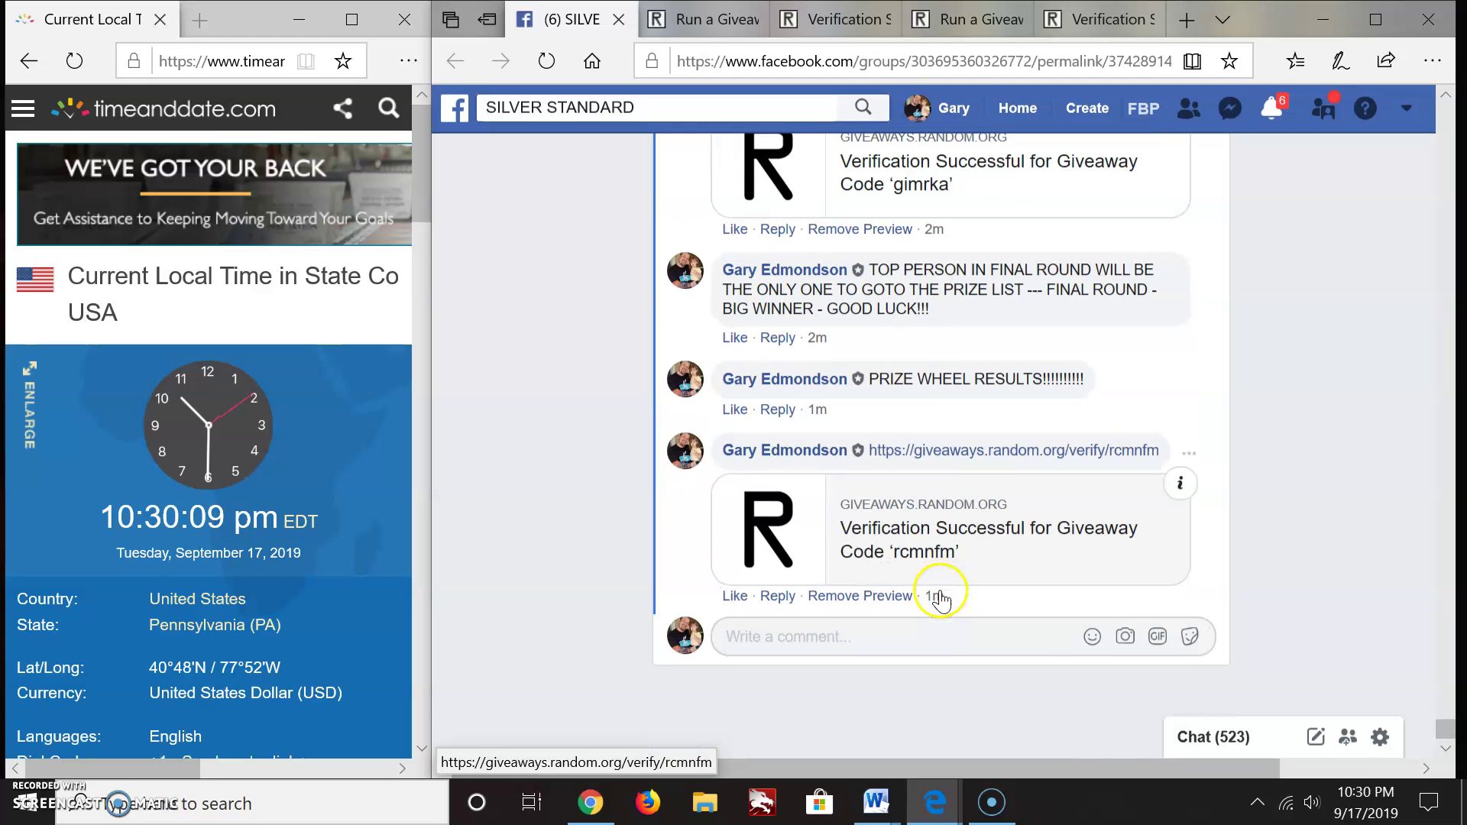
scroll(906, 620, "down", 1)
Comment asking the prize wheel winner to get in touch, then comment 'DONE 1030PM EST'
left_click(923, 636)
type("WI")
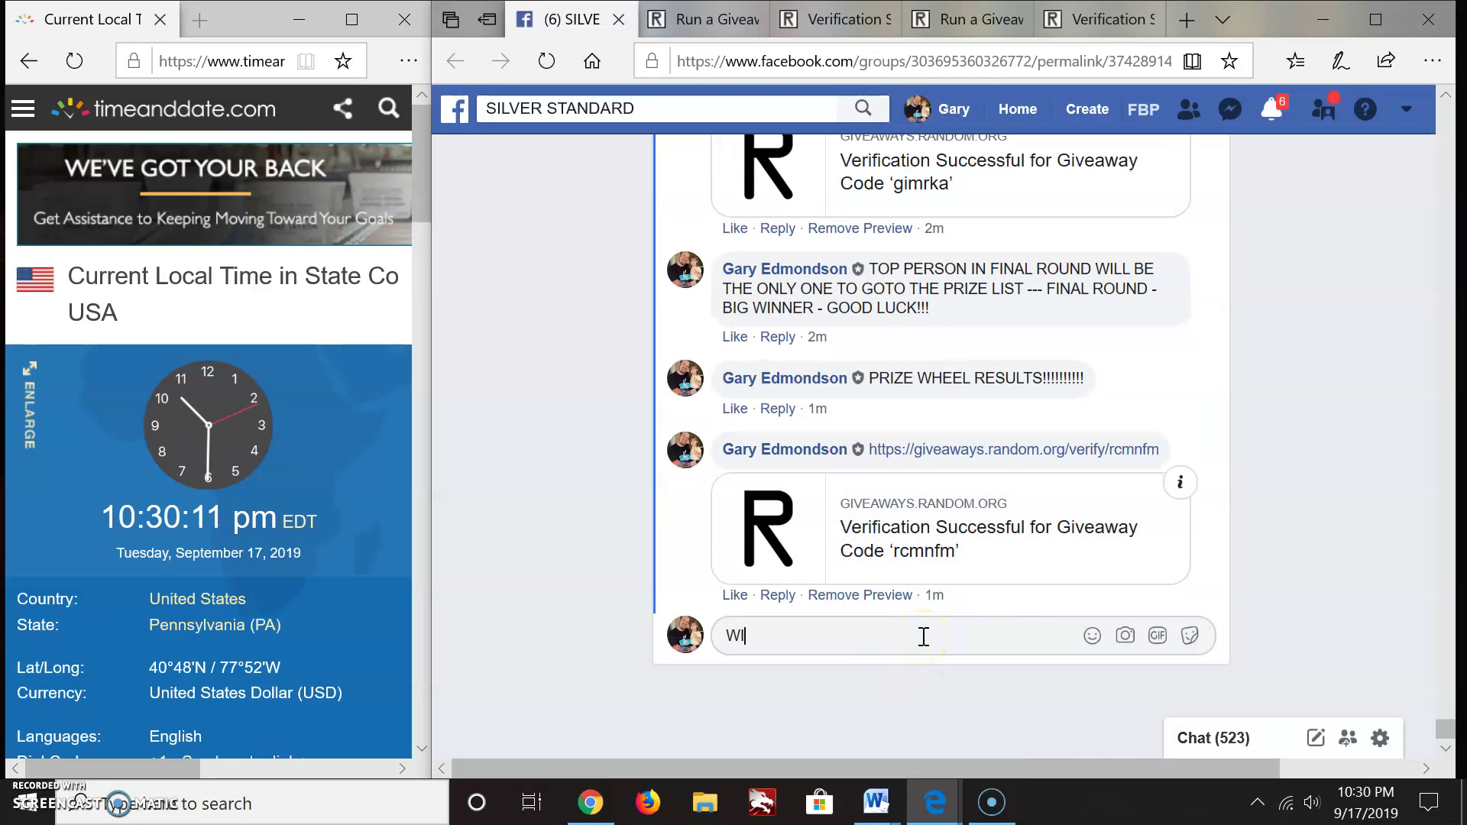
type("NNER CONTACT")
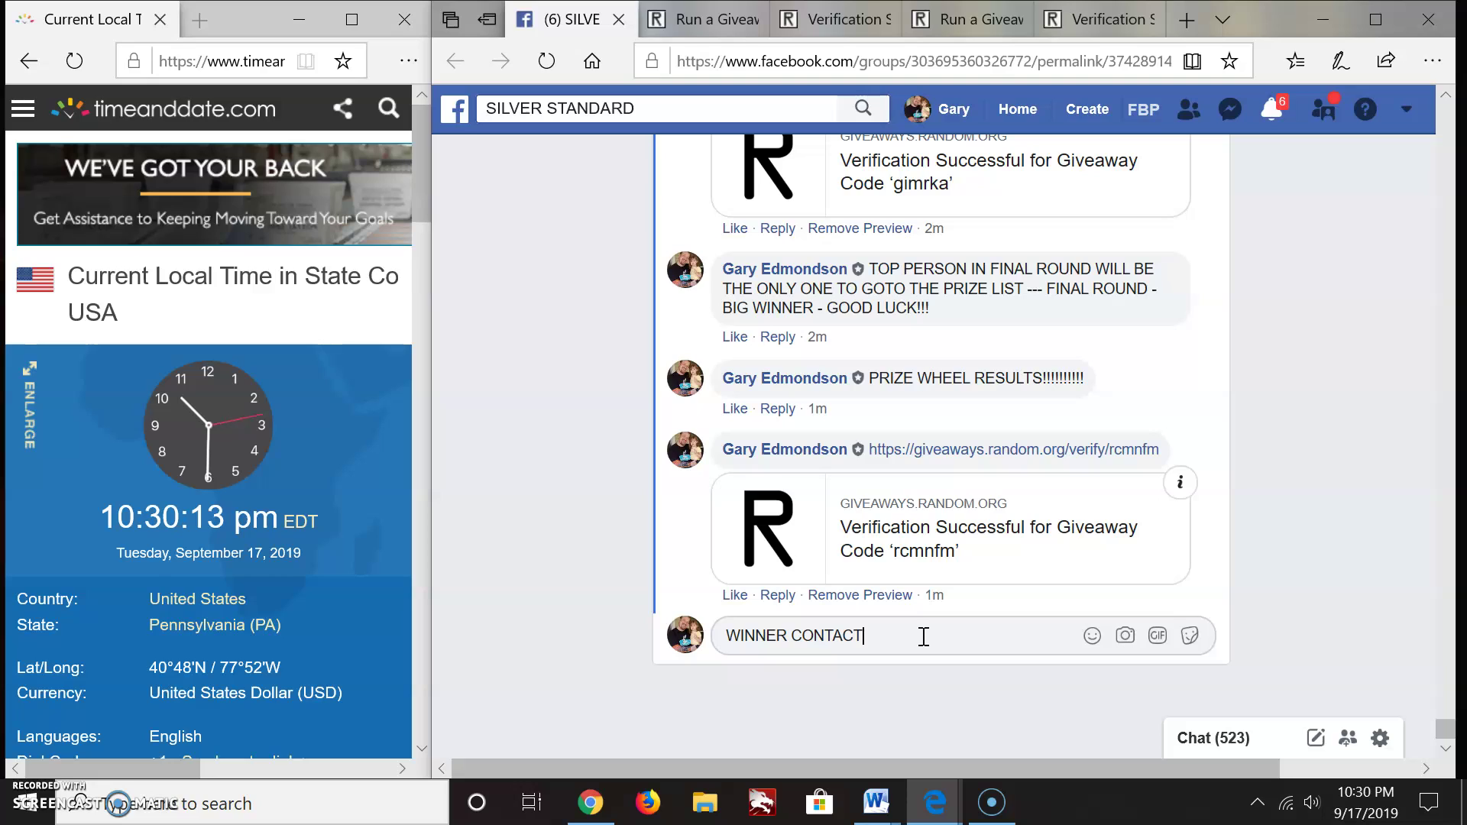
type(" ME - OF")
type(" PRIZE ")
type("WHEEL AND")
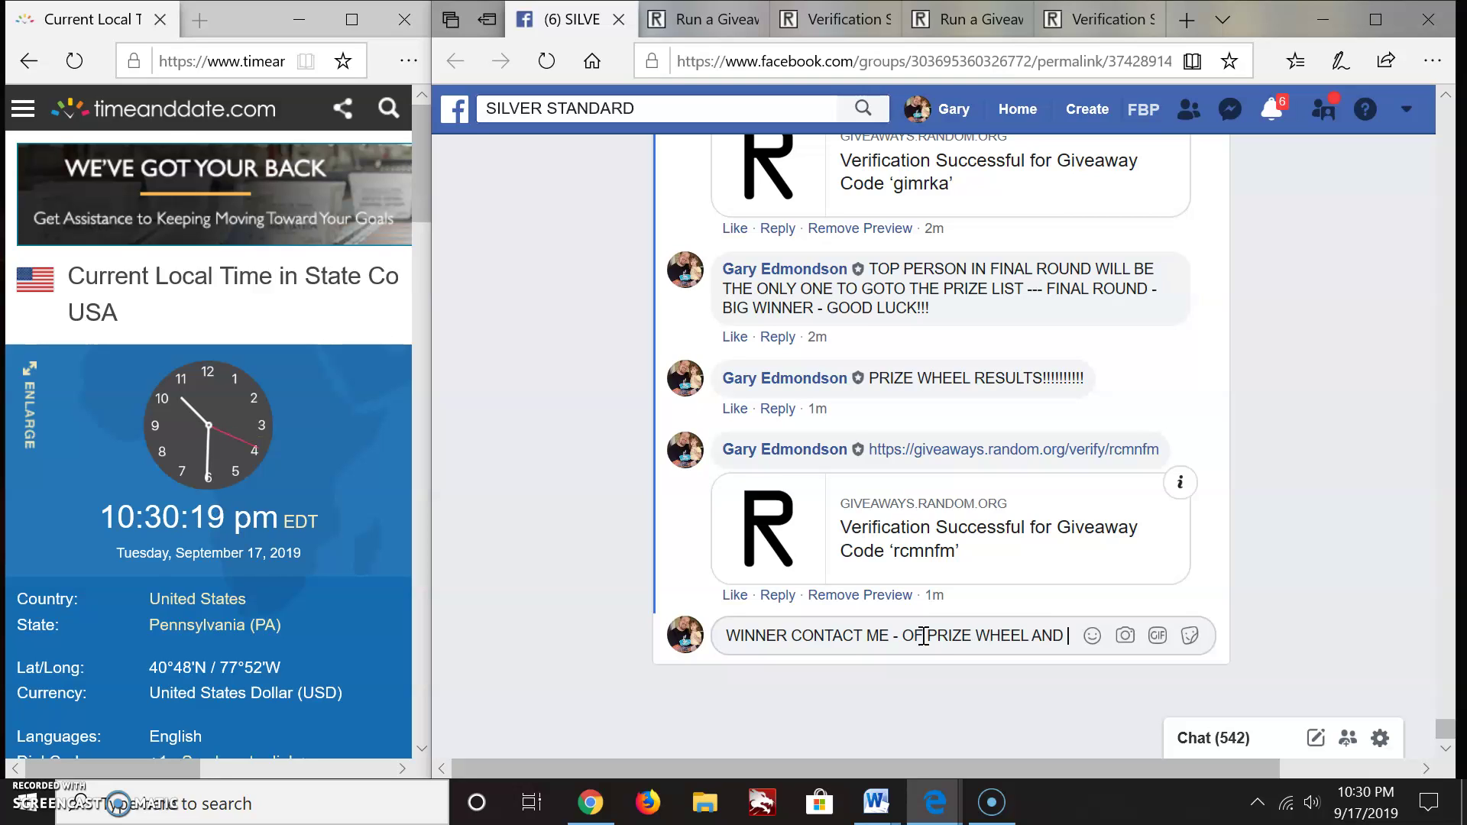
key("BackSpace")
key("BackSpace")
type("AND")
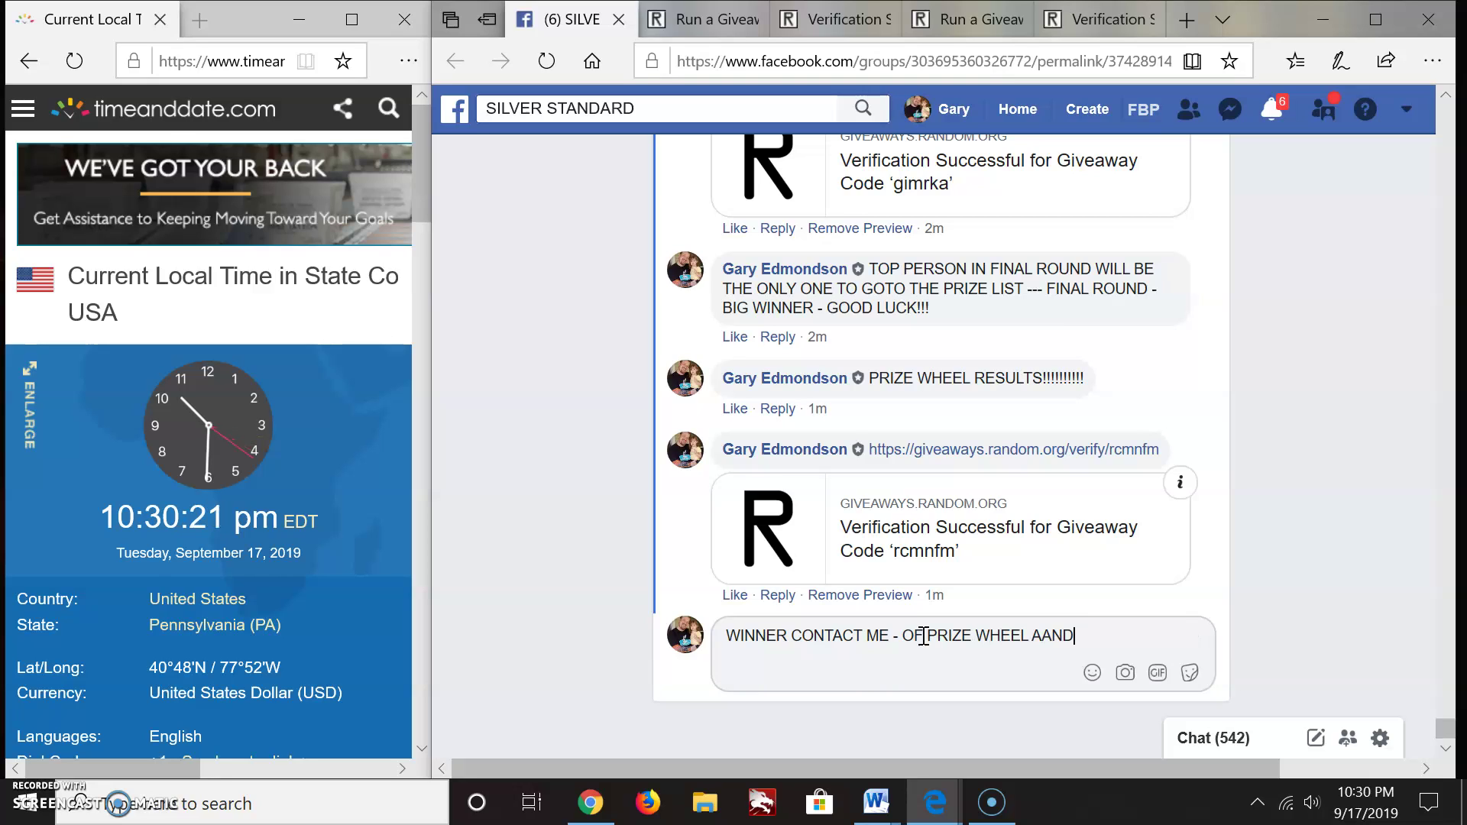
key("BackSpace")
key("BackSpace")
key("BackSpace")
type("I WILL ")
type("TAKE CARE OF YOU!")
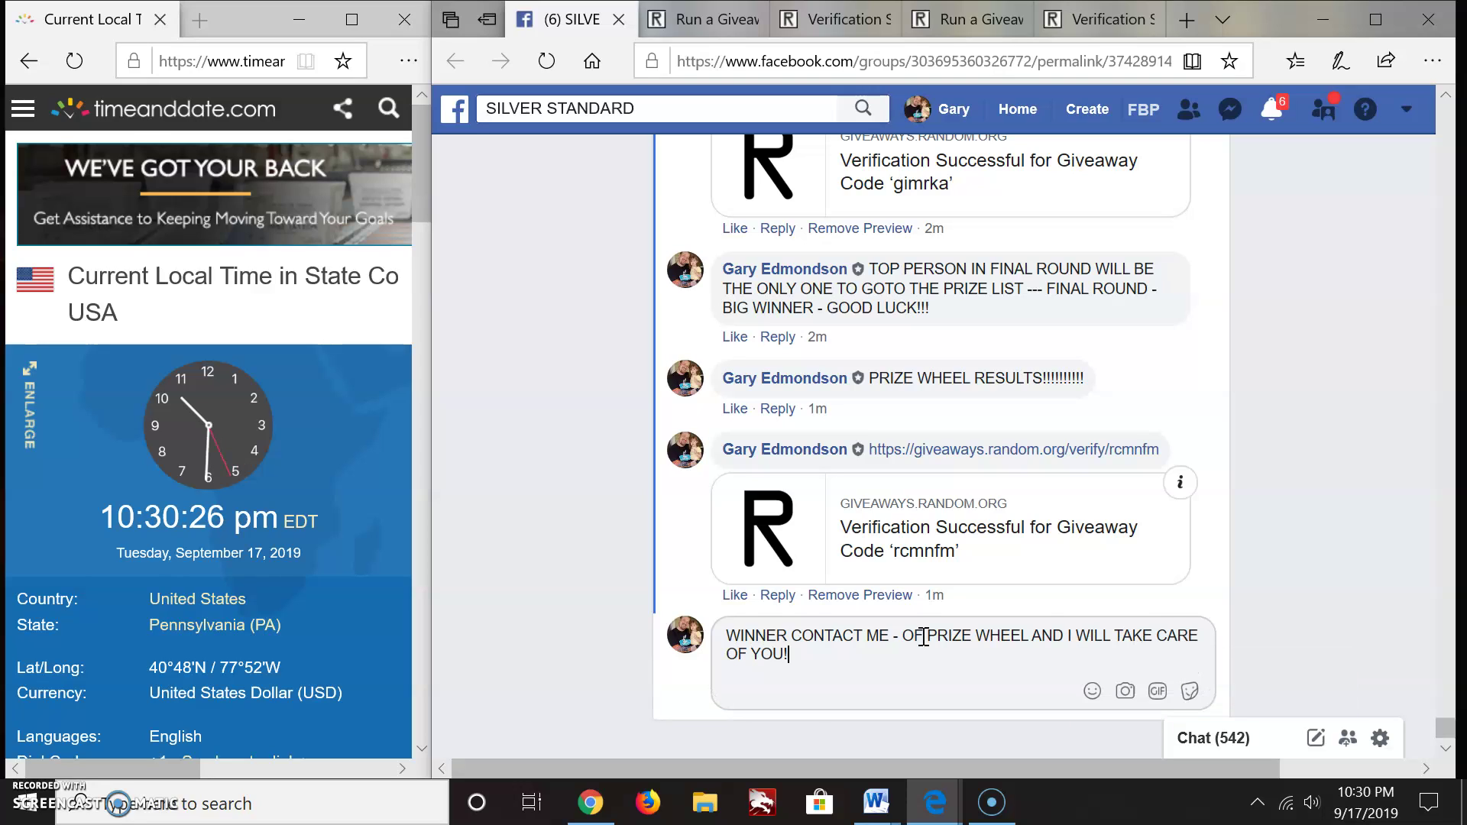
key("Return")
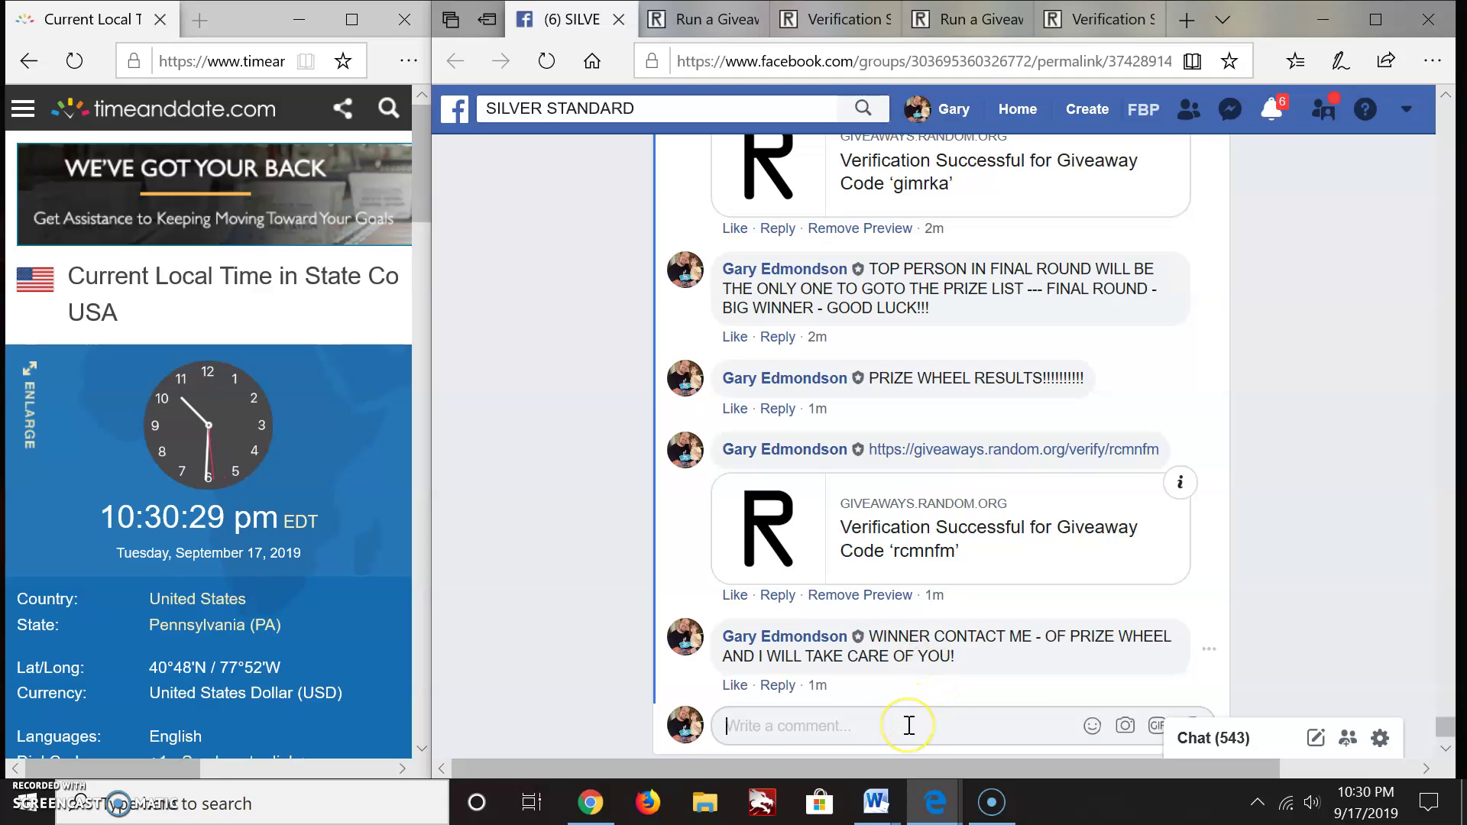
type("DONE 1030PM EST")
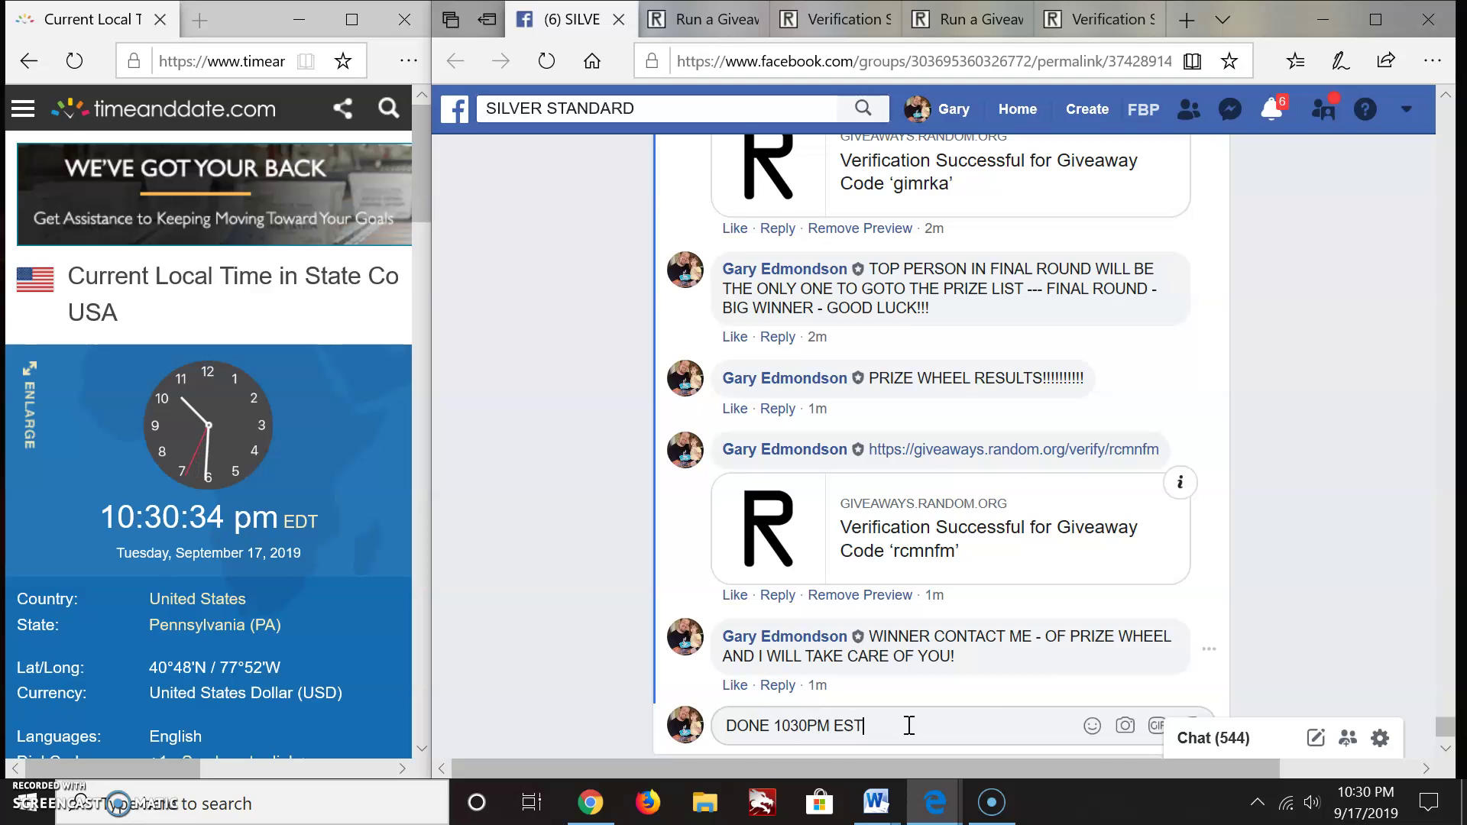
key("Return")
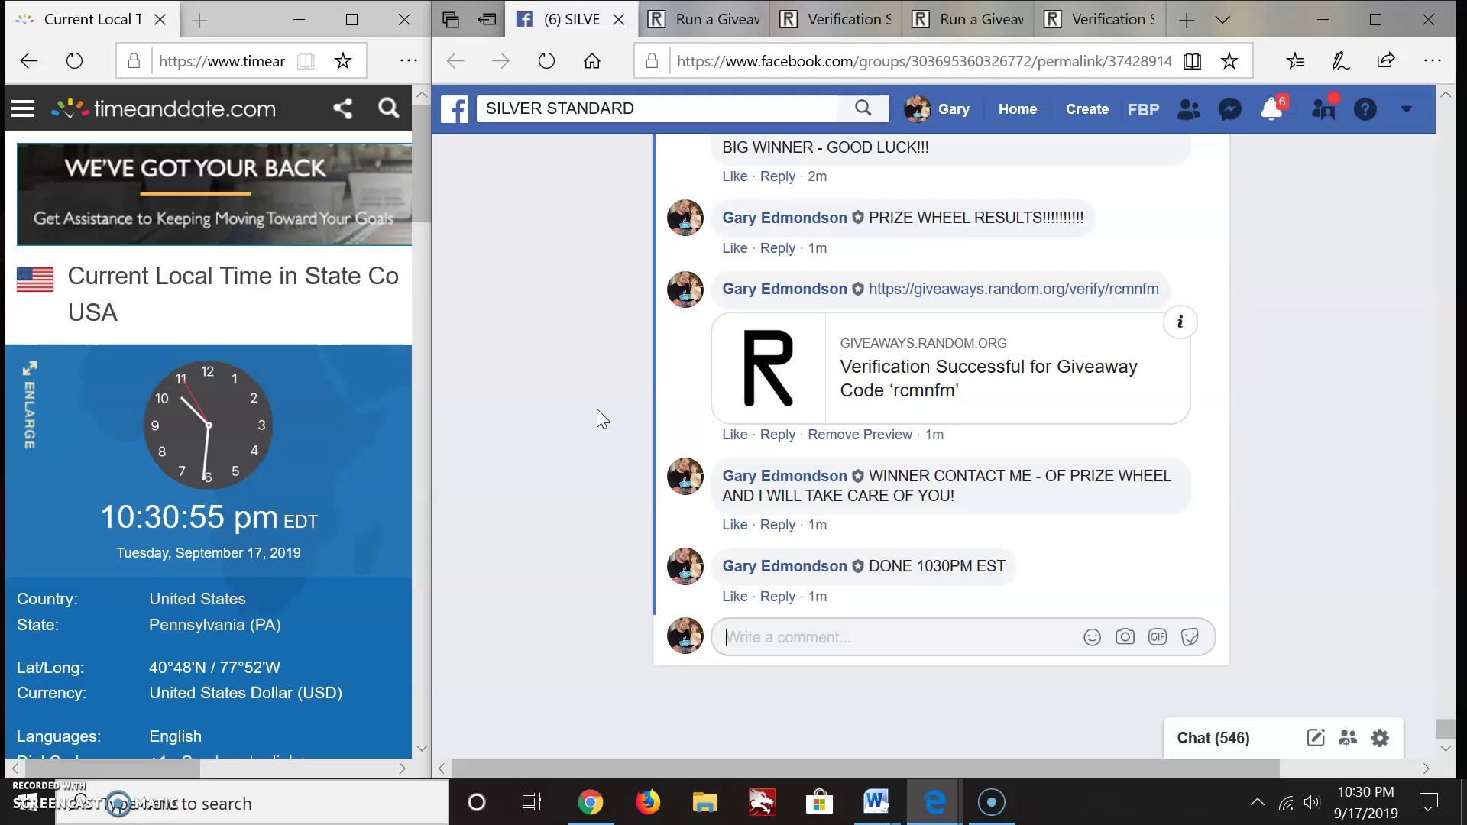
scroll(688, 412, "up", 10)
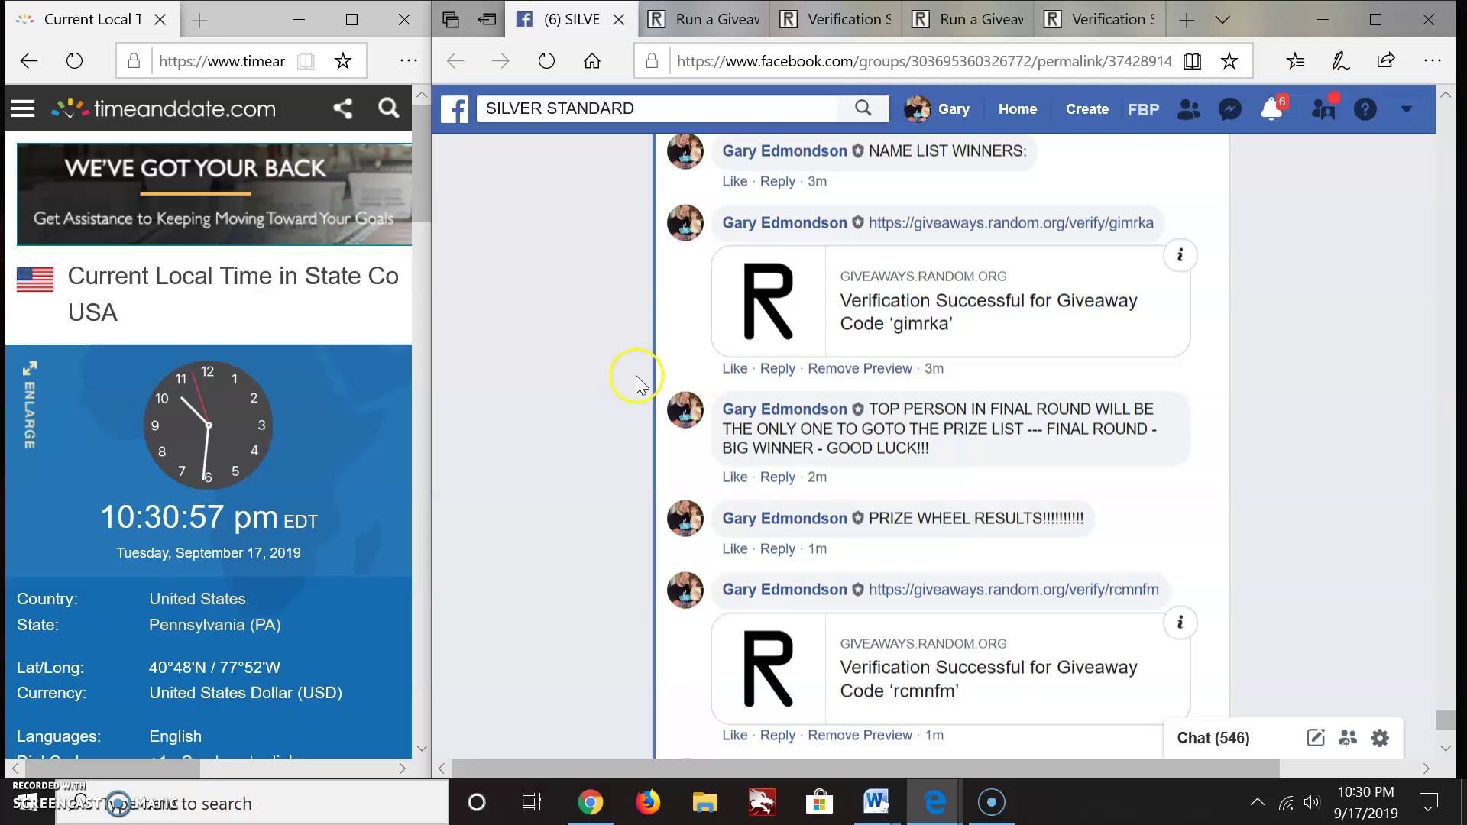
scroll(694, 419, "up", 10)
scroll(693, 419, "up", 5)
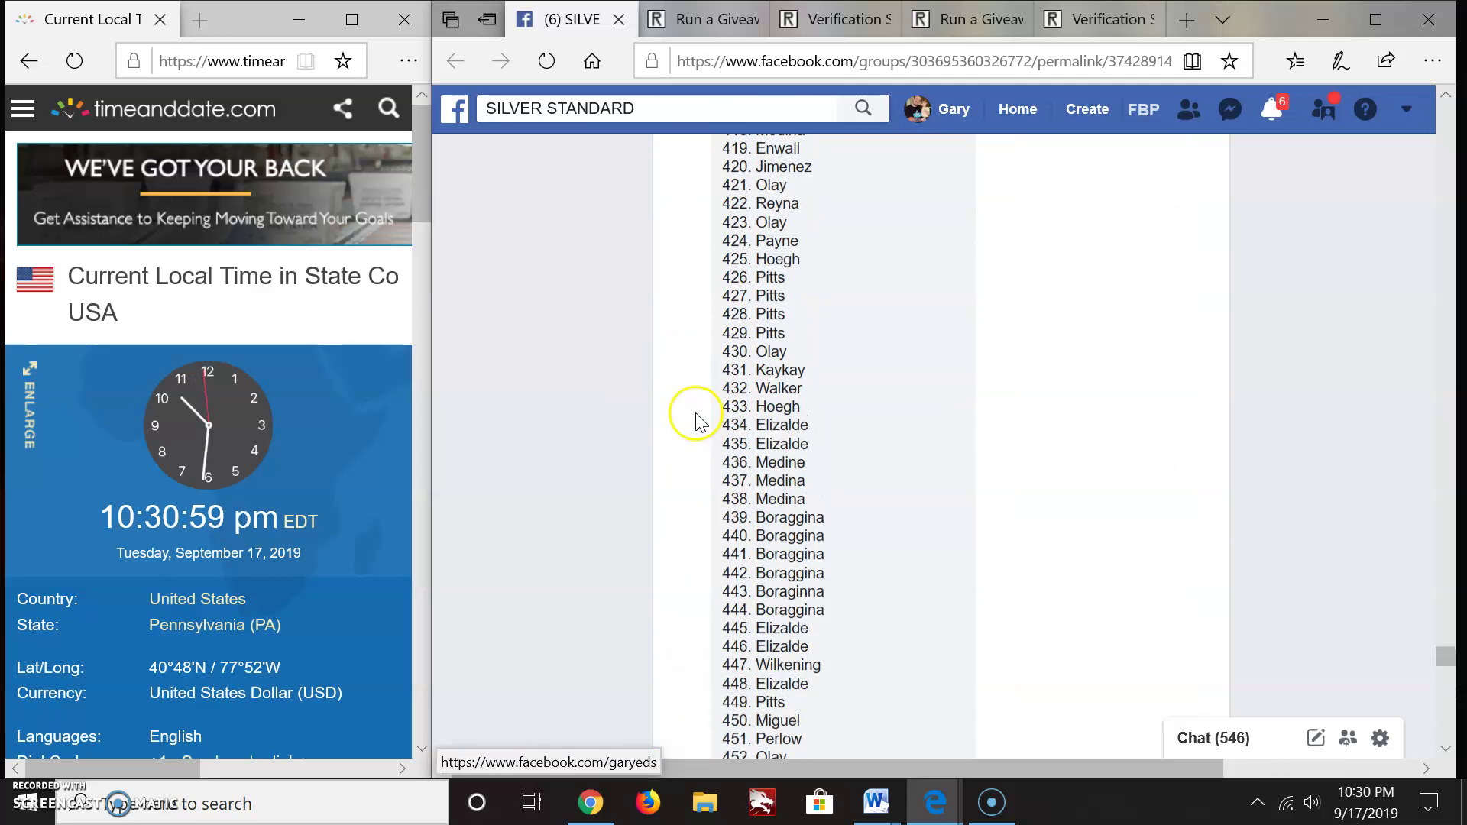
scroll(694, 418, "down", 3)
scroll(826, 482, "down", 5)
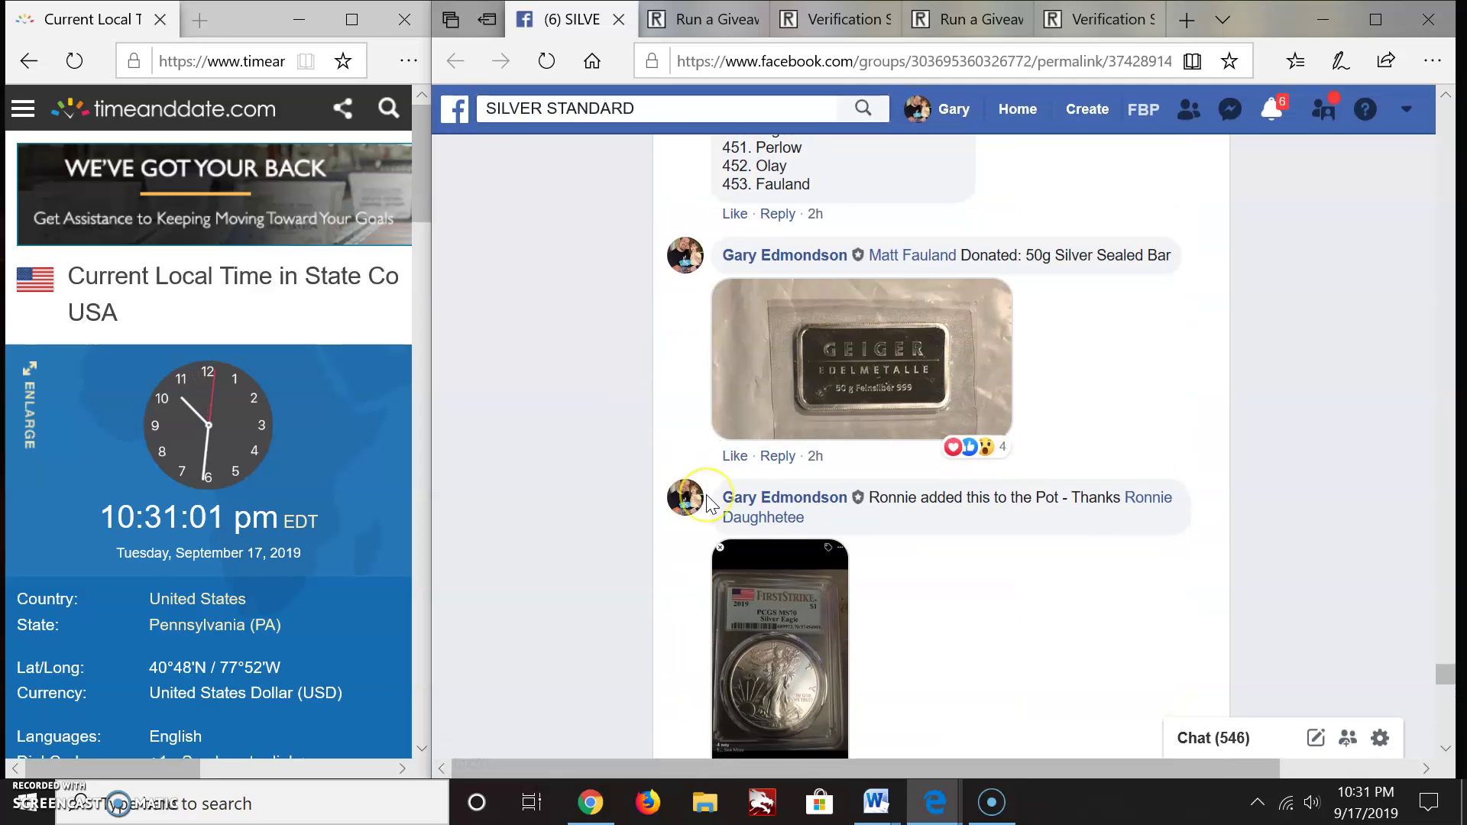
scroll(707, 494, "down", 5)
scroll(706, 494, "down", 3)
scroll(706, 494, "down", 3)
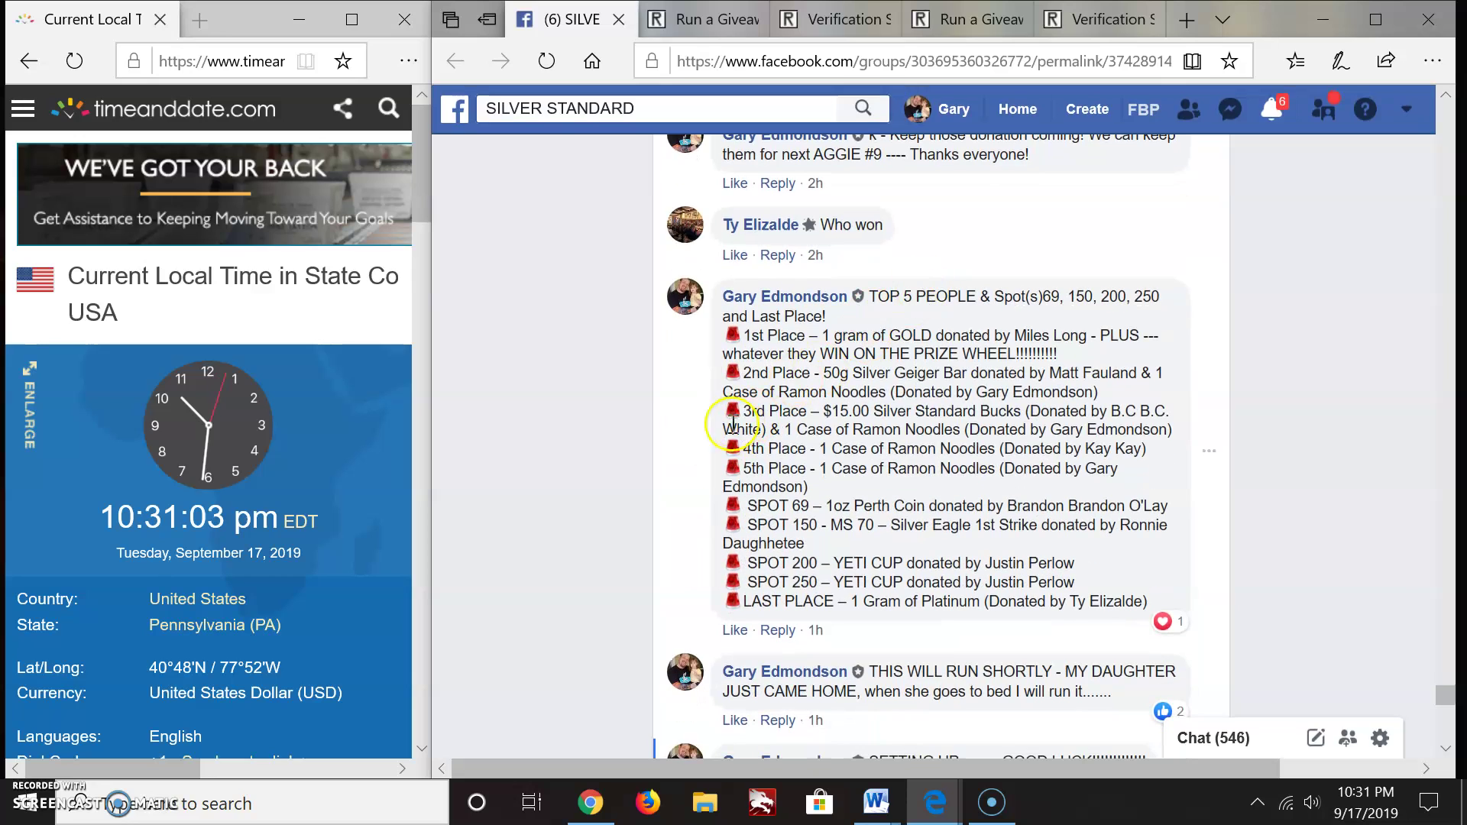
scroll(616, 459, "down", 1)
scroll(617, 459, "down", 1)
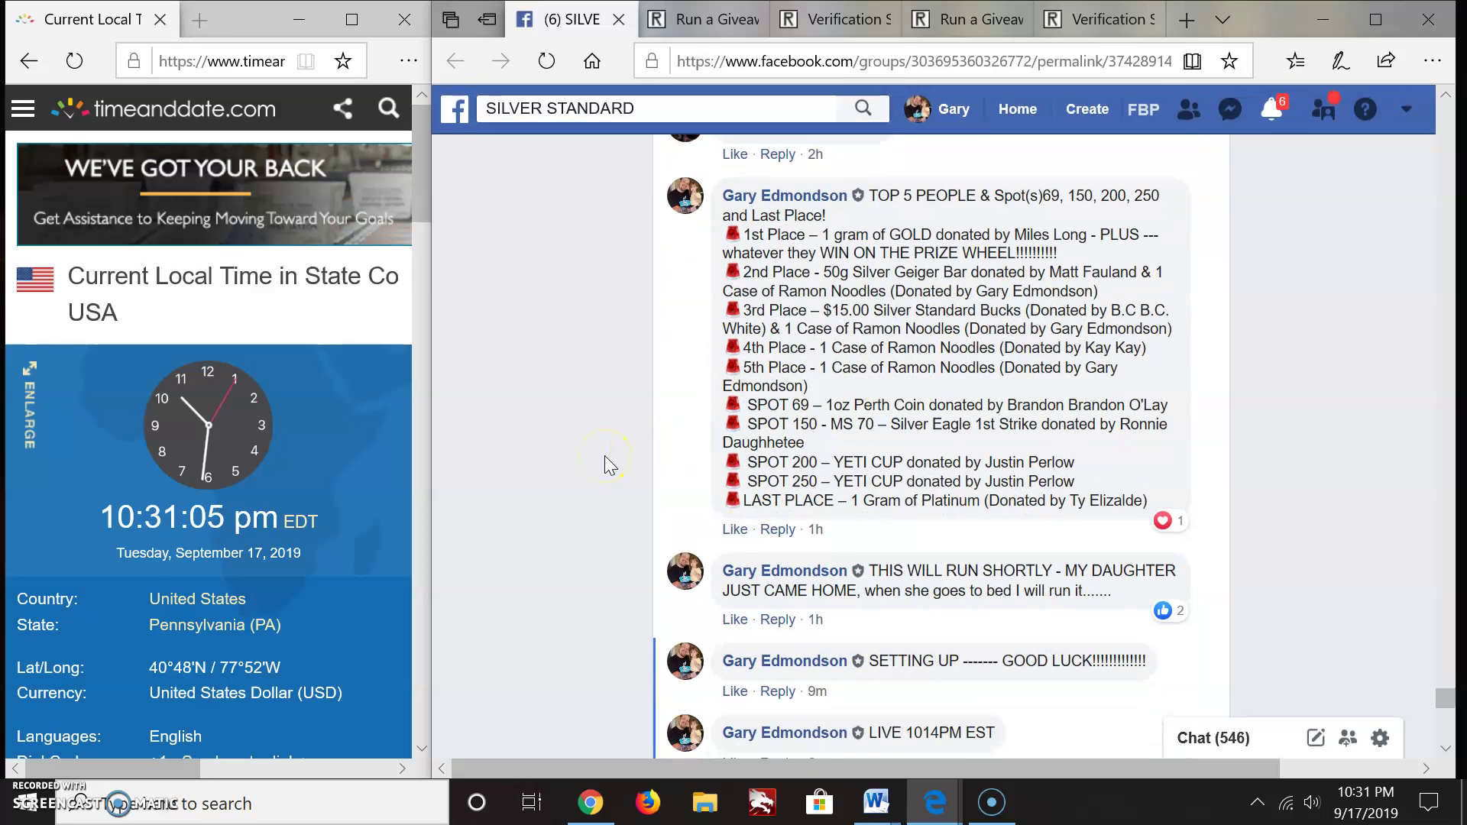